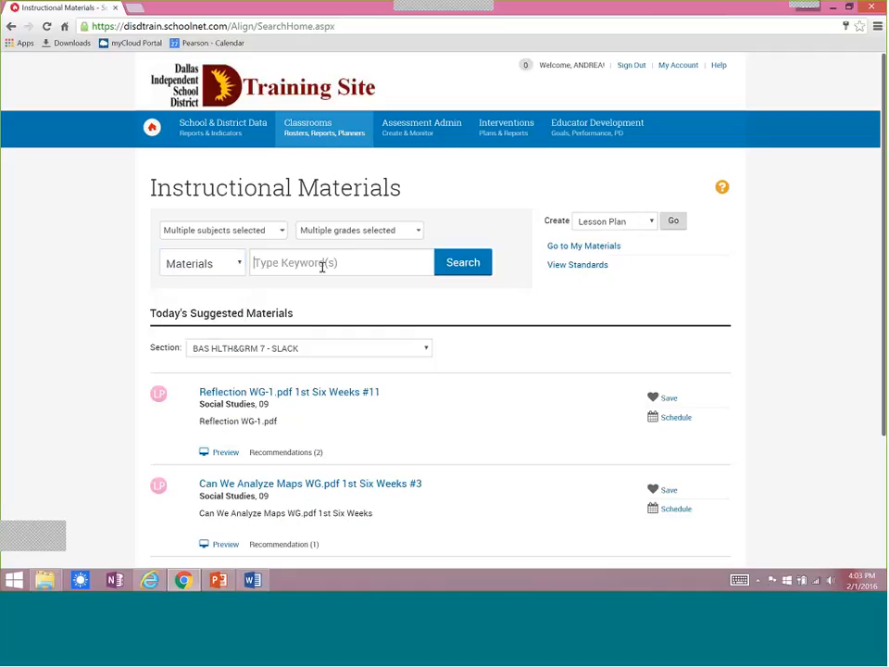
click(322, 264)
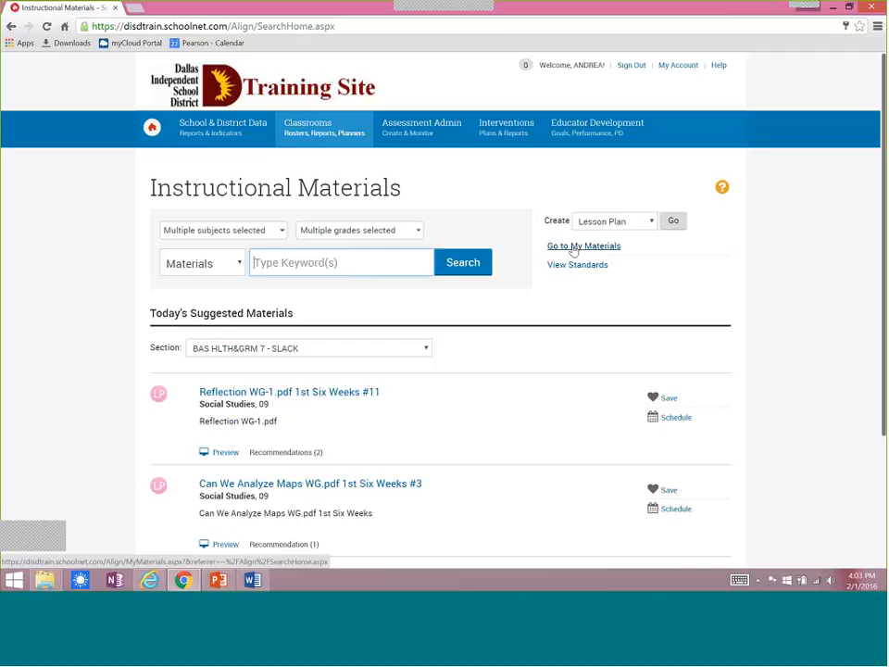
Start creating a new instructional material of the Resource type.
click(651, 228)
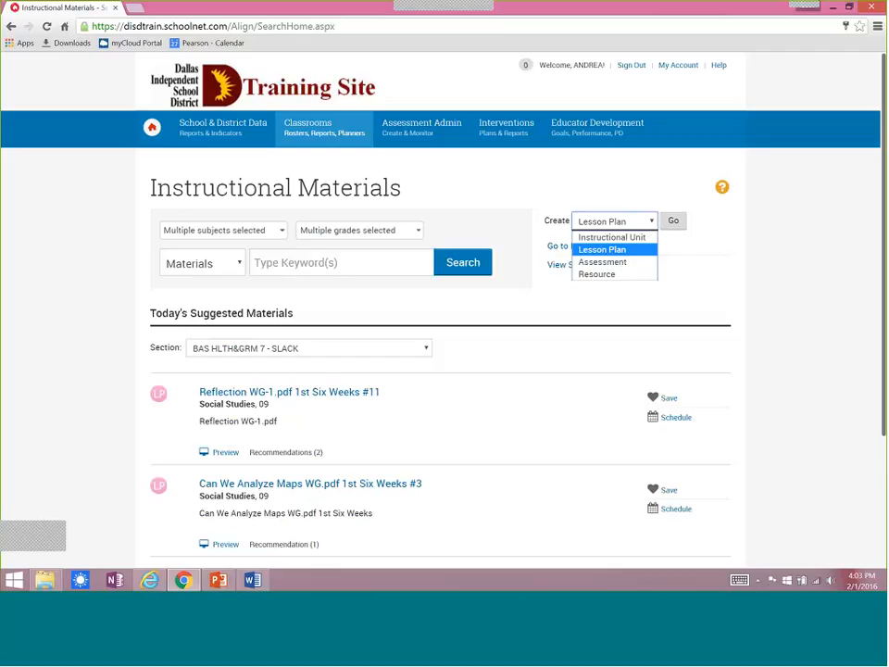
click(588, 275)
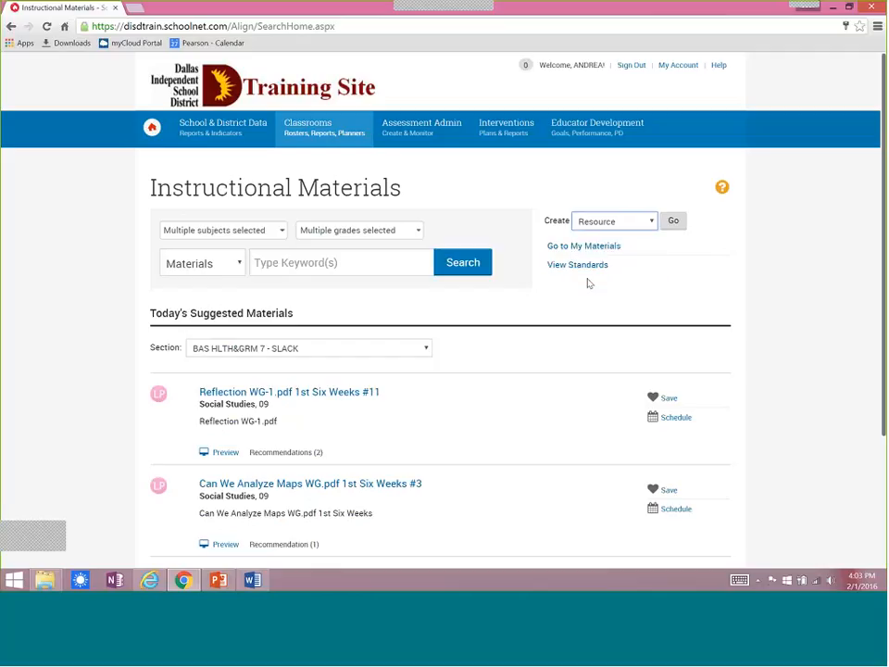
click(673, 231)
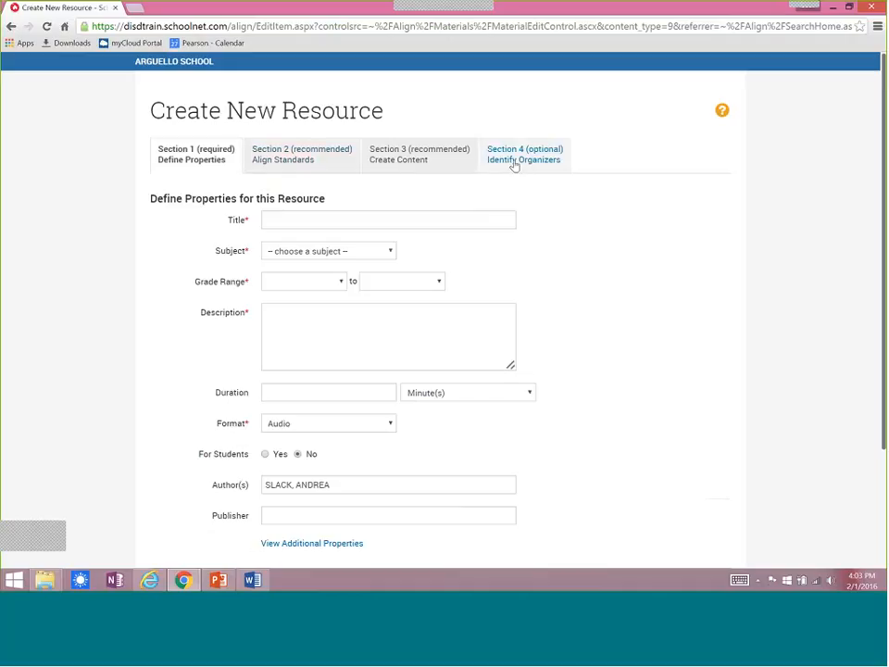
Title the resource "Solve the Equations", with a lowercase "the".
click(366, 219)
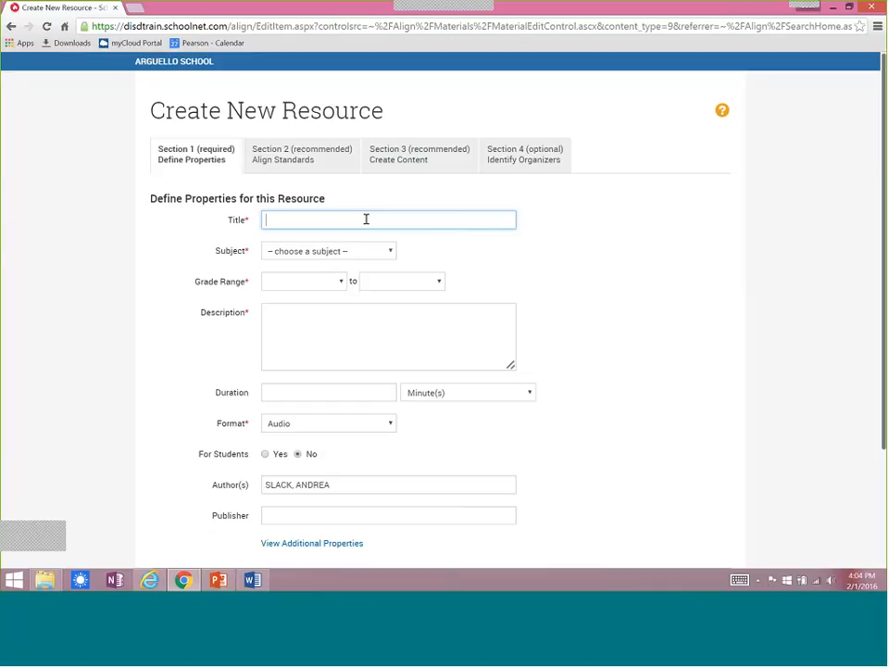
text(Solve The E)
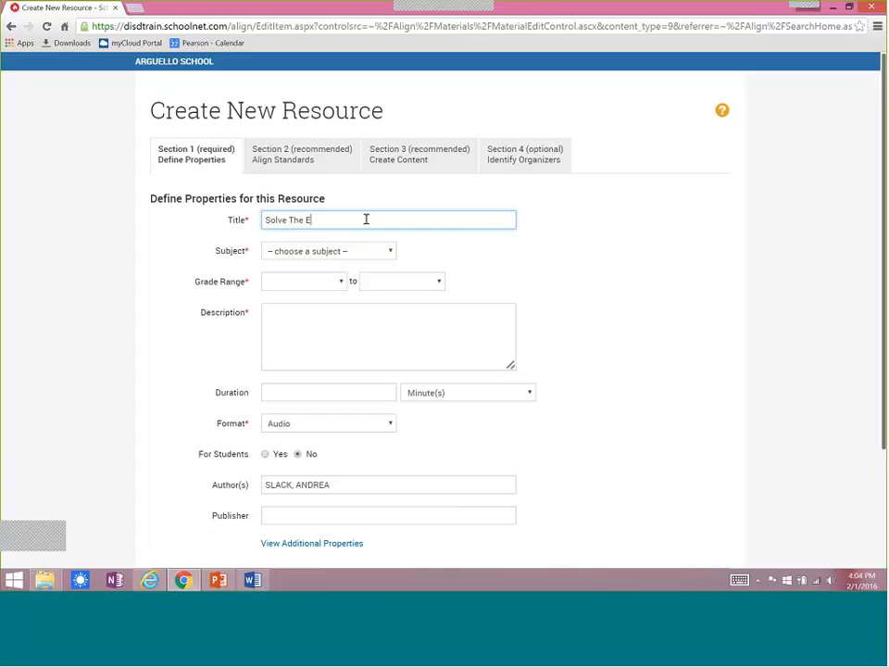
text(quations)
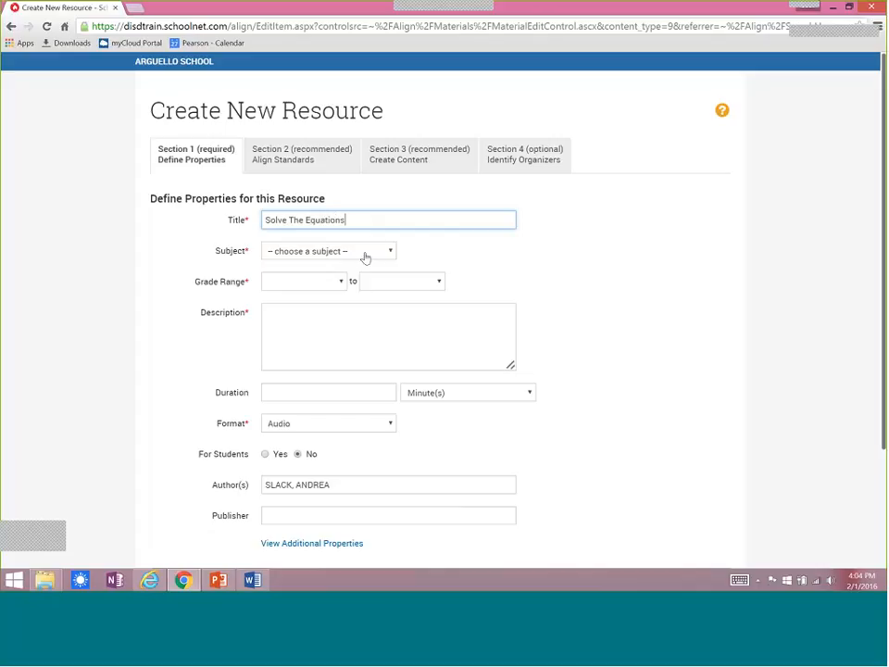
drag(295, 219, 288, 220)
text(t)
Set the resource's subject to Mathematics and its grade range to 07 to 07.
click(341, 252)
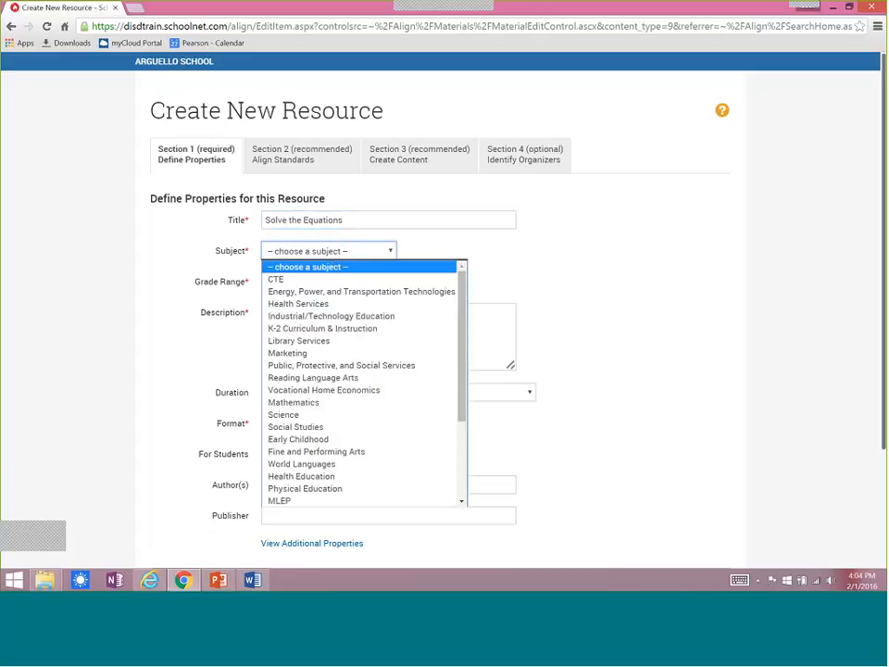
click(295, 403)
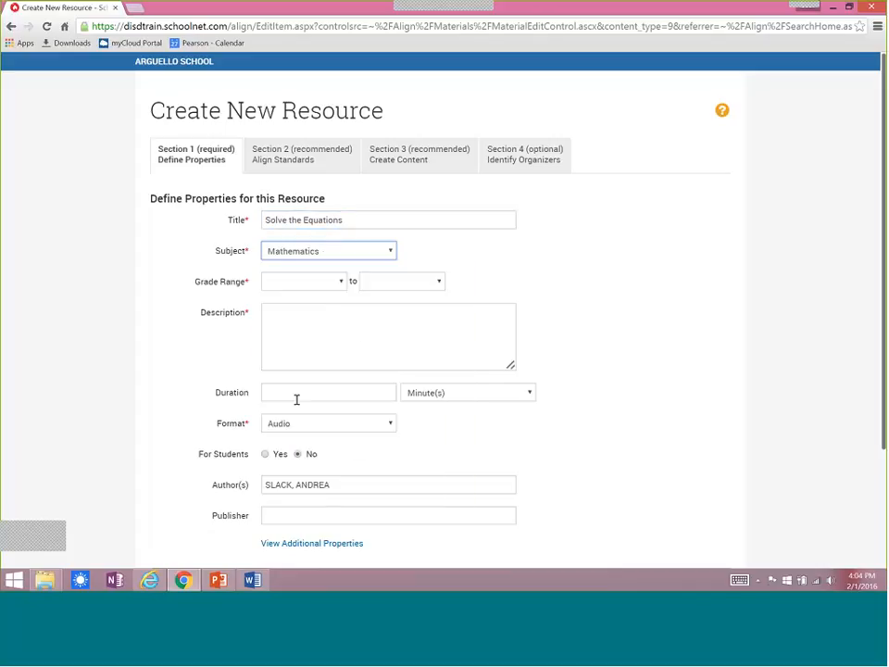
click(302, 281)
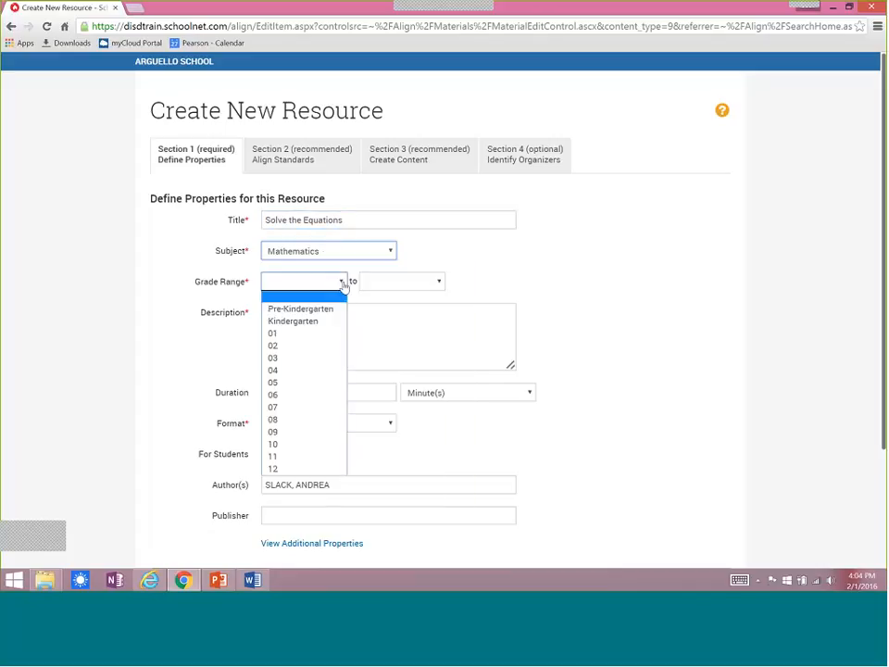
click(278, 407)
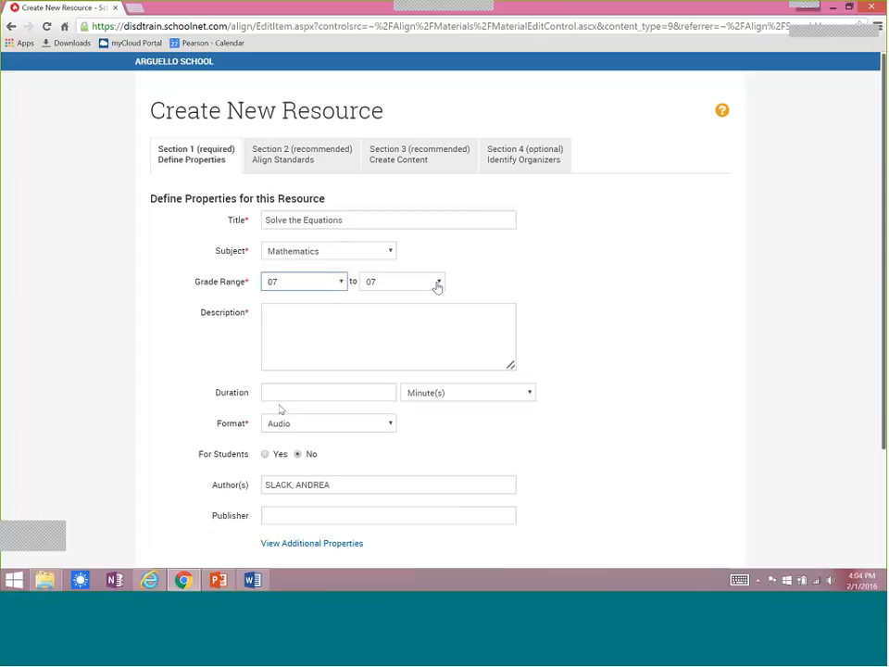
Enter the description "Students will complete this handout" for the resource.
click(347, 317)
text(S)
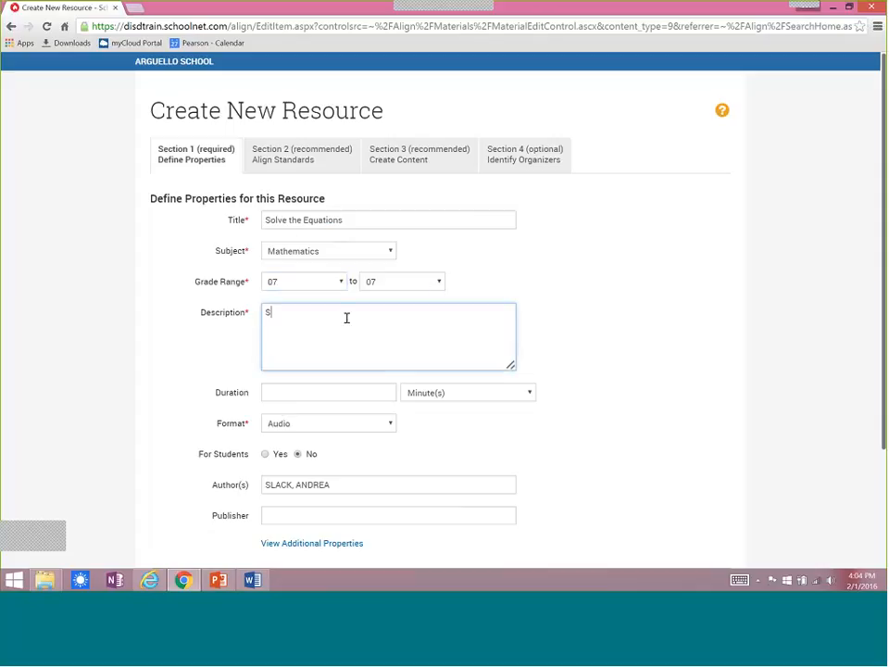
text(tudents will complete this handout)
Set the resource's format to Handout/Worksheet and mark it as being for students.
click(389, 423)
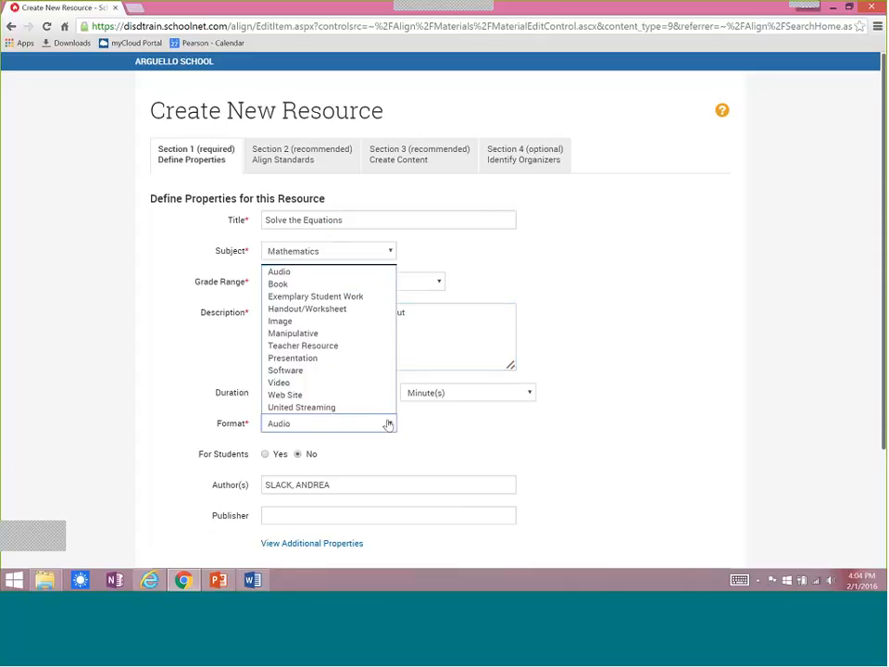
click(302, 310)
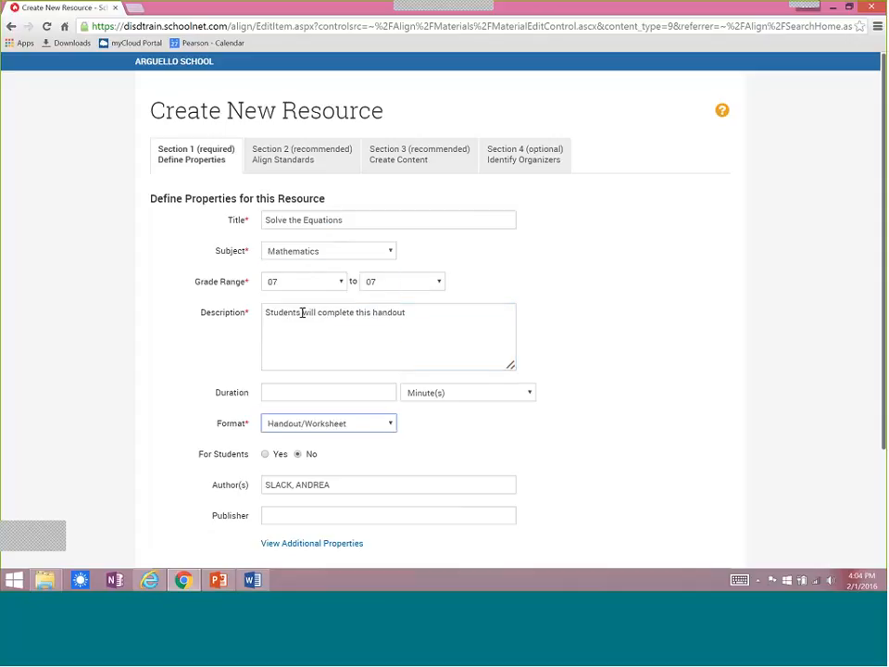
click(265, 456)
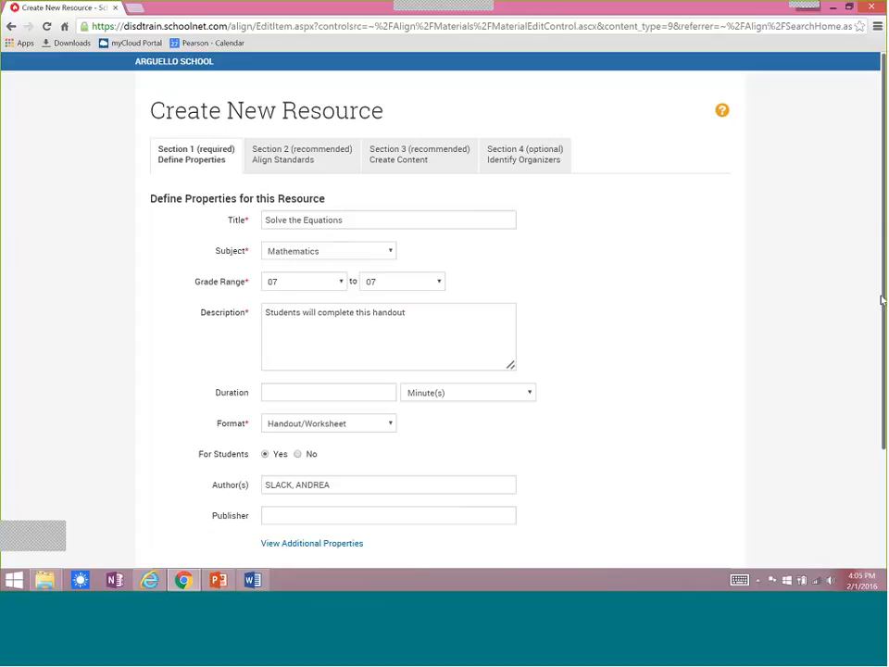
Review the resource's additional properties, then save the defined properties and continue to aligning standards.
scroll(546, 411, down, 3)
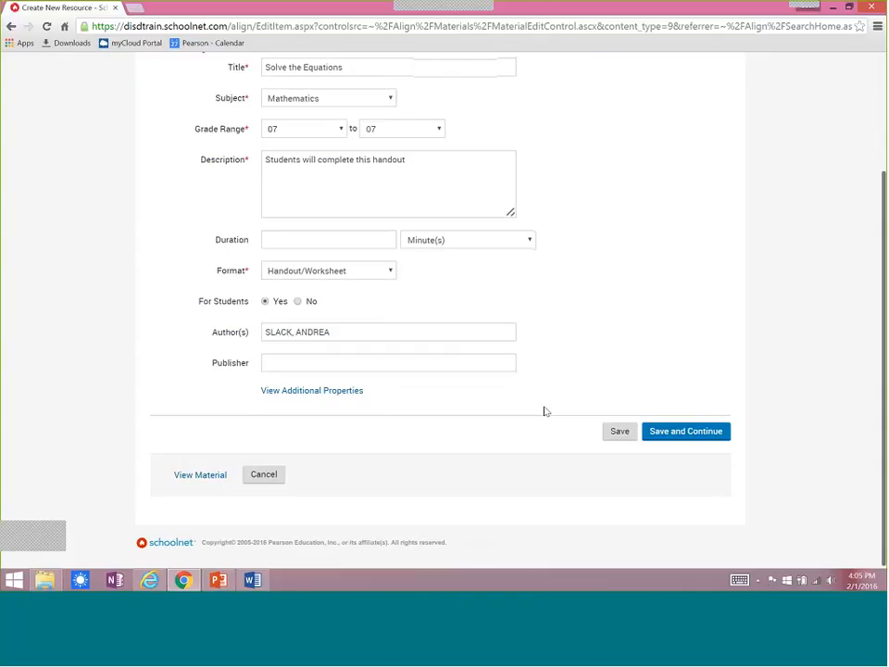
click(291, 392)
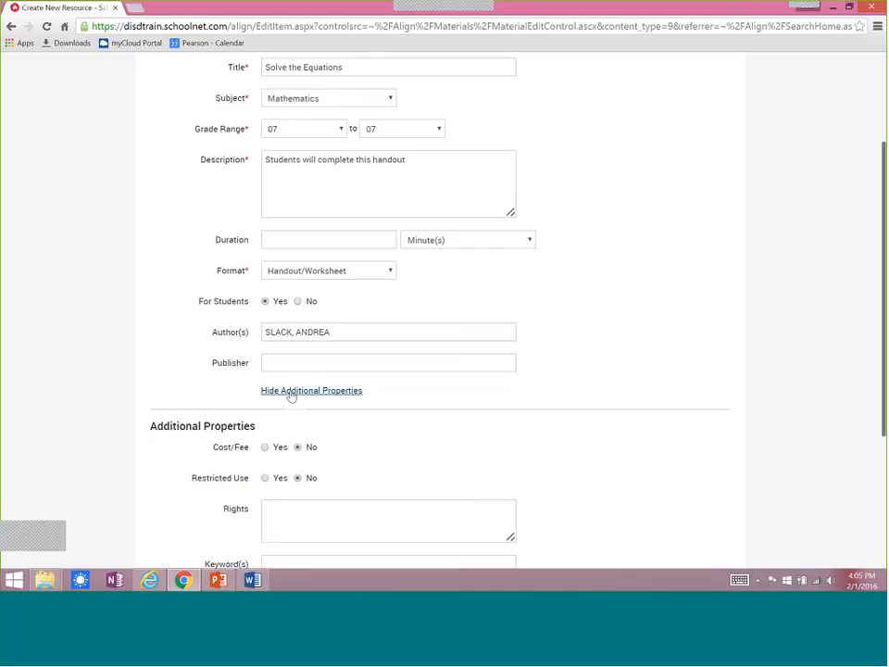
scroll(875, 325, down, 1)
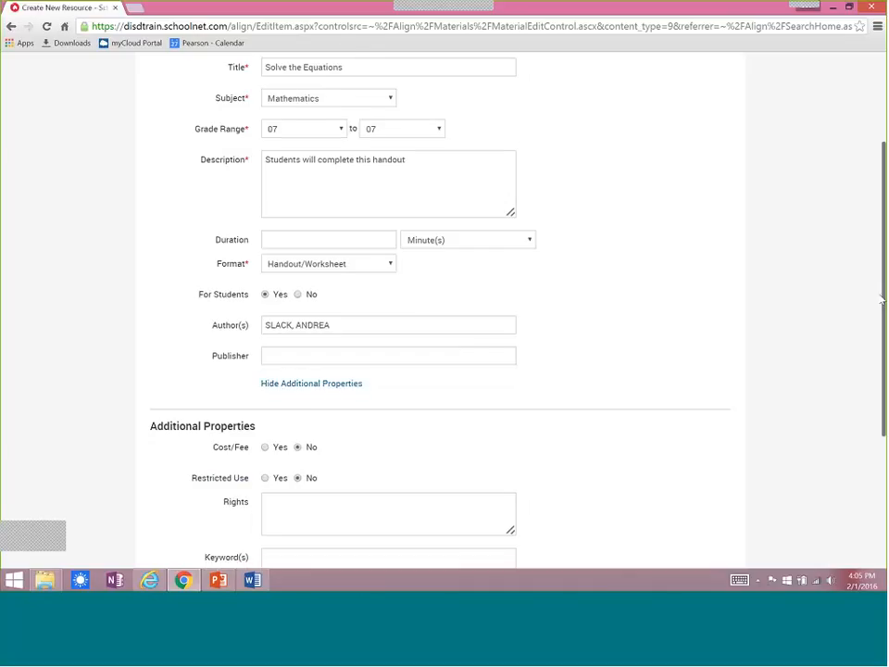
scroll(871, 348, down, 1)
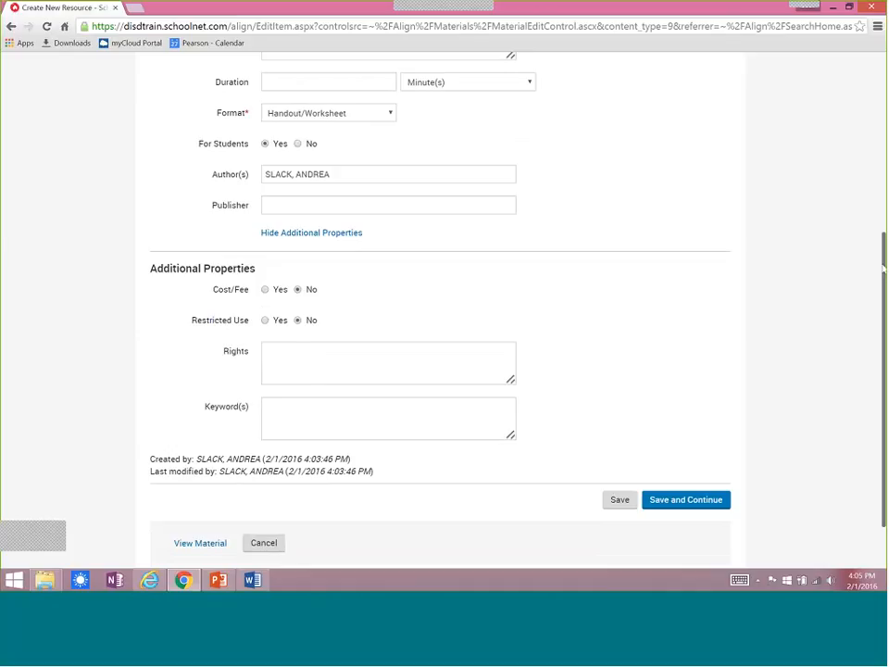
drag(883, 269, 883, 327)
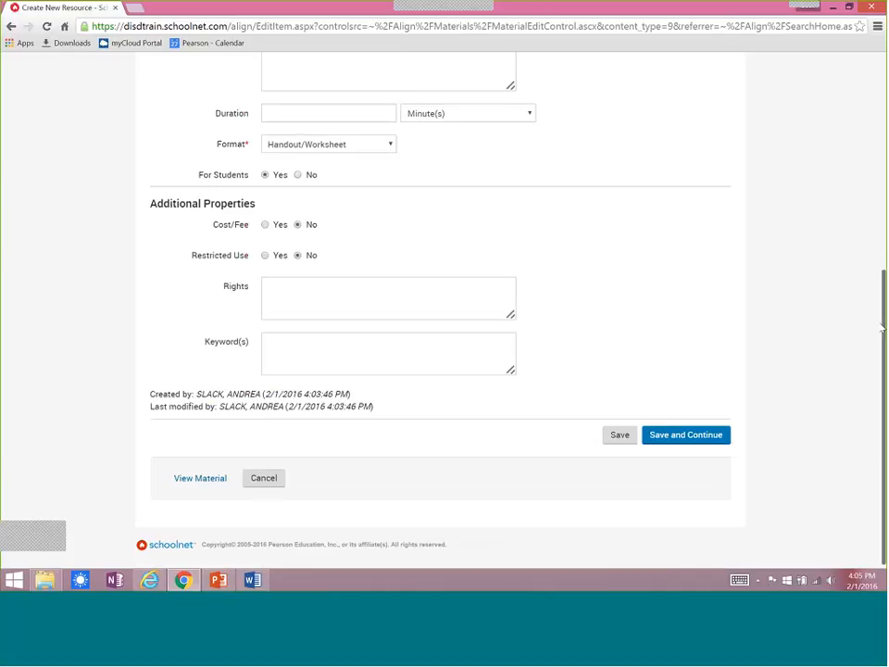
click(668, 433)
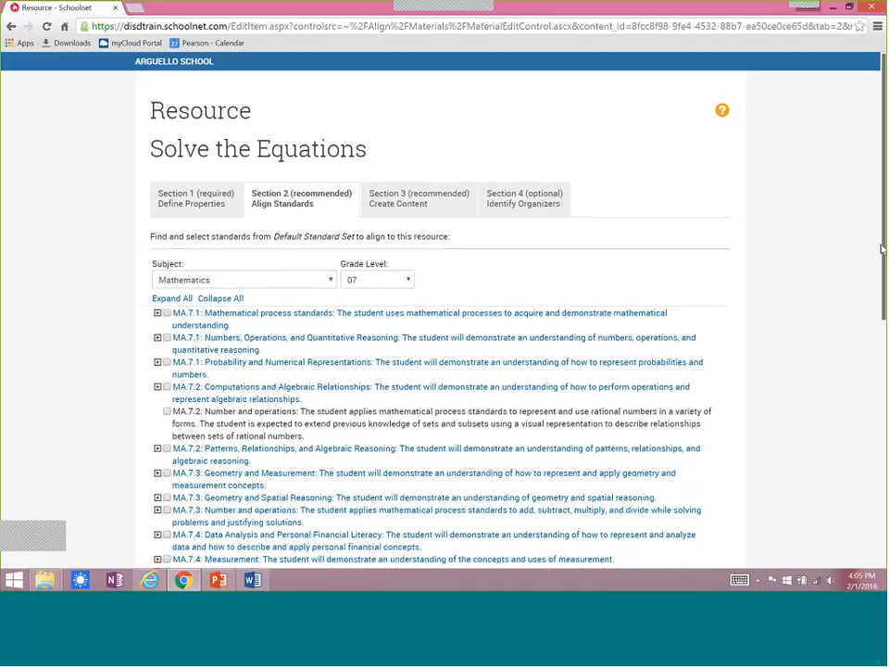
Under MA.7.2 Computations and Algebraic Relationships, select only the MA.7.7.3 Number and operations standard with its sub-standards for alignment.
scroll(882, 280, down, 2)
scroll(882, 279, down, 1)
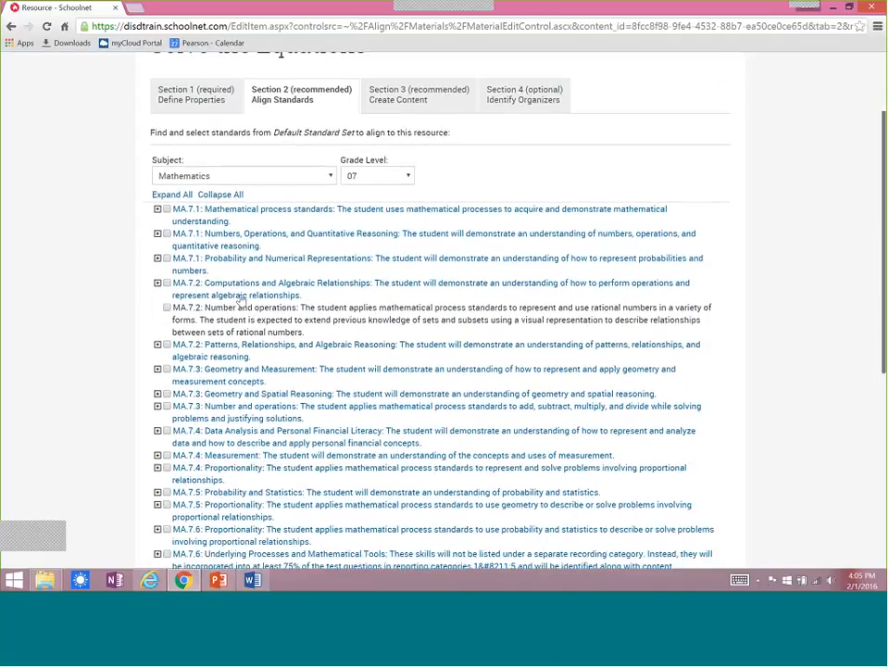
click(157, 283)
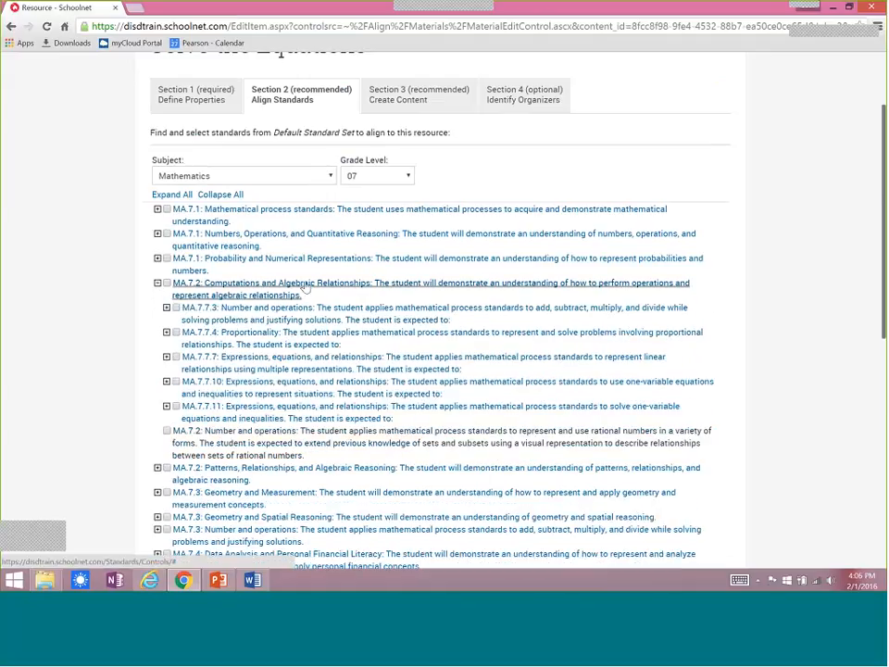
click(445, 287)
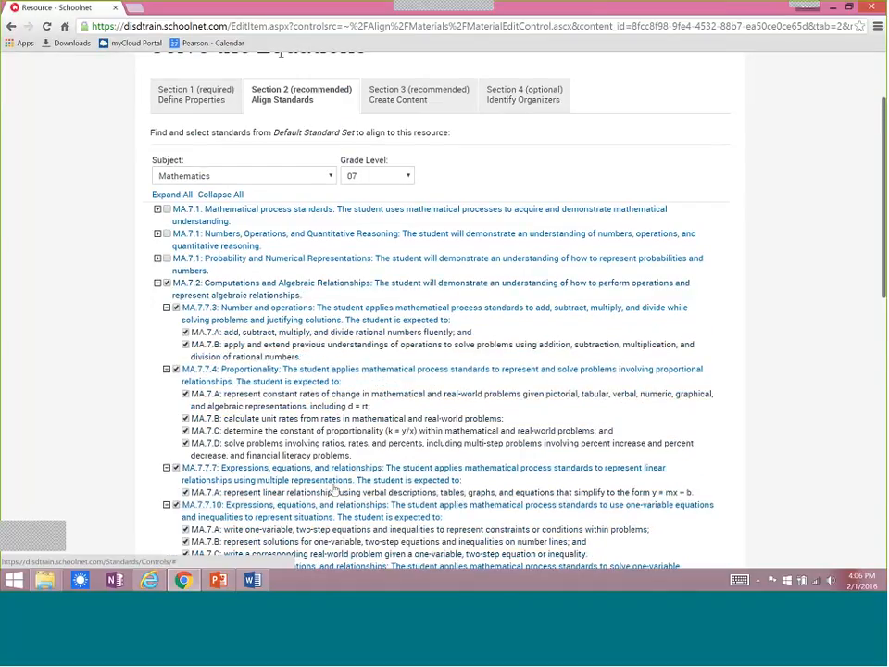
click(273, 287)
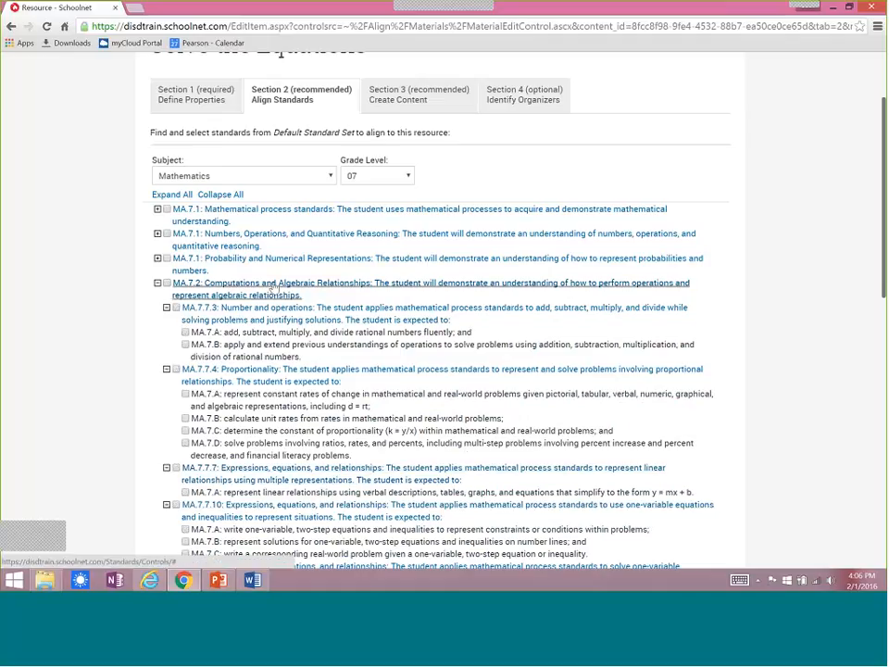
click(338, 318)
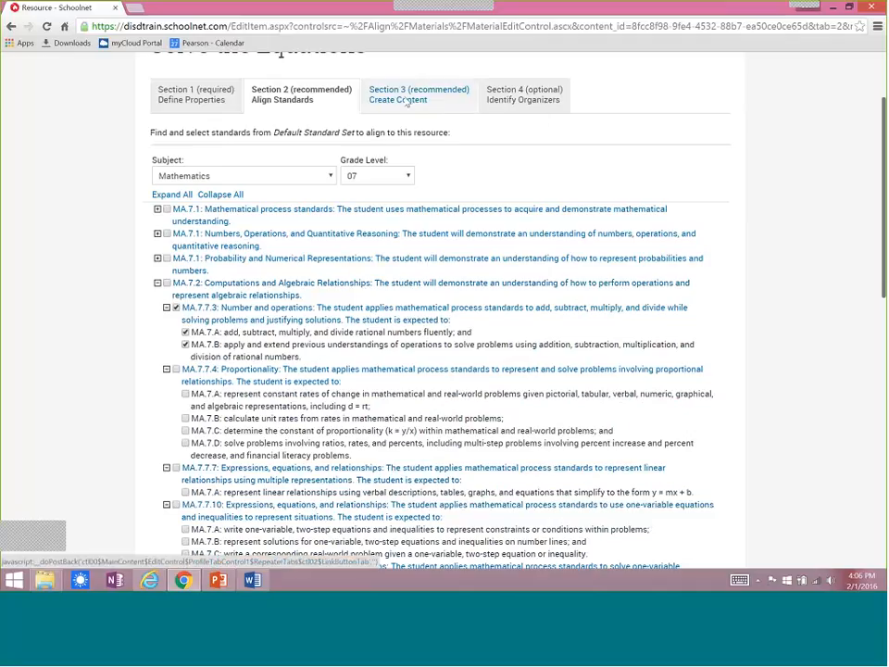
Go to the Create Content section and set the resource's content format to File.
click(406, 100)
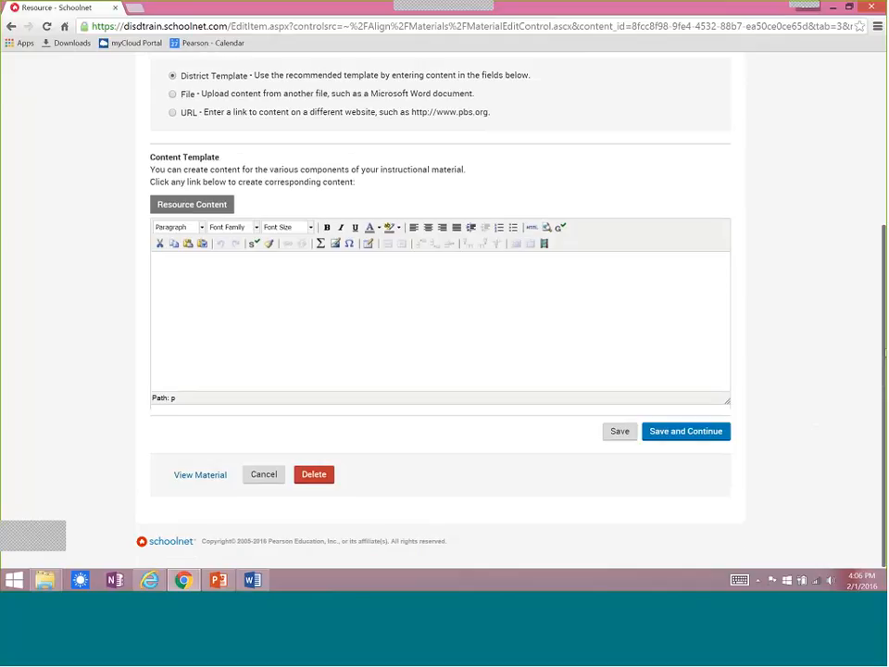
scroll(882, 371, up, 3)
drag(882, 250, 883, 228)
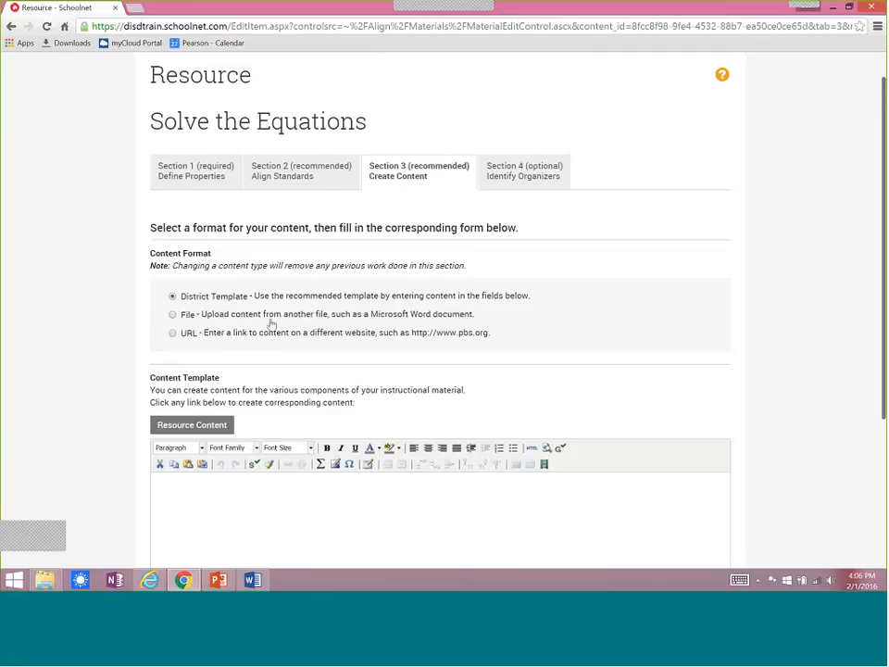
click(172, 315)
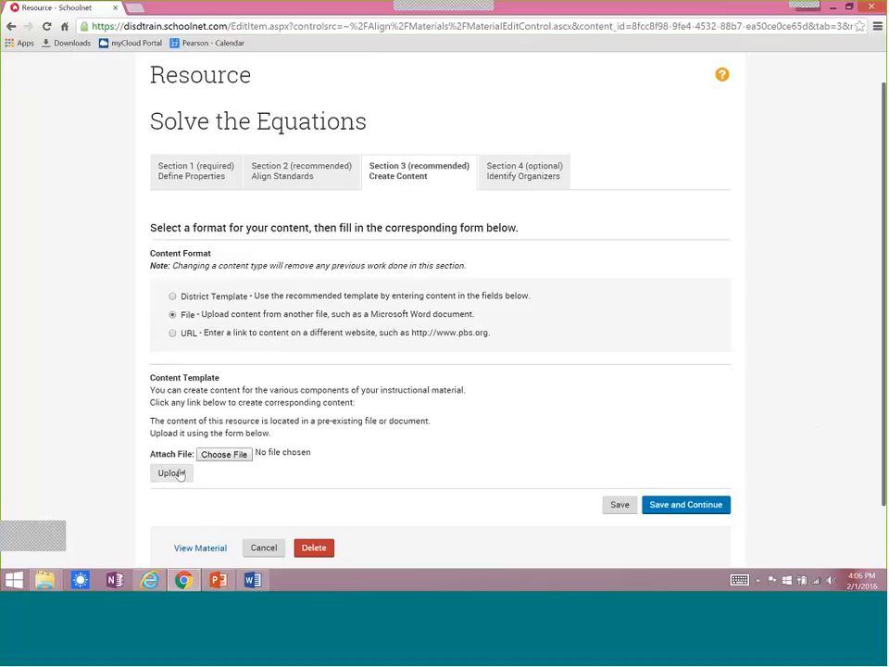
Attach and upload the PDF algebra1_equations_one_integers from the Classrooms Part 2 Files folder on the Desktop.
click(233, 454)
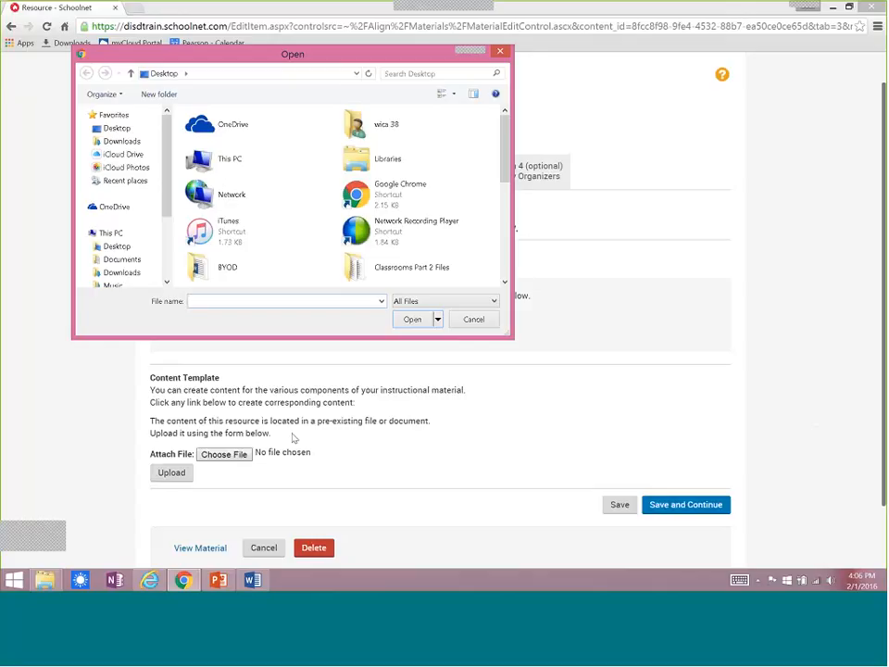
scroll(375, 199, down, 3)
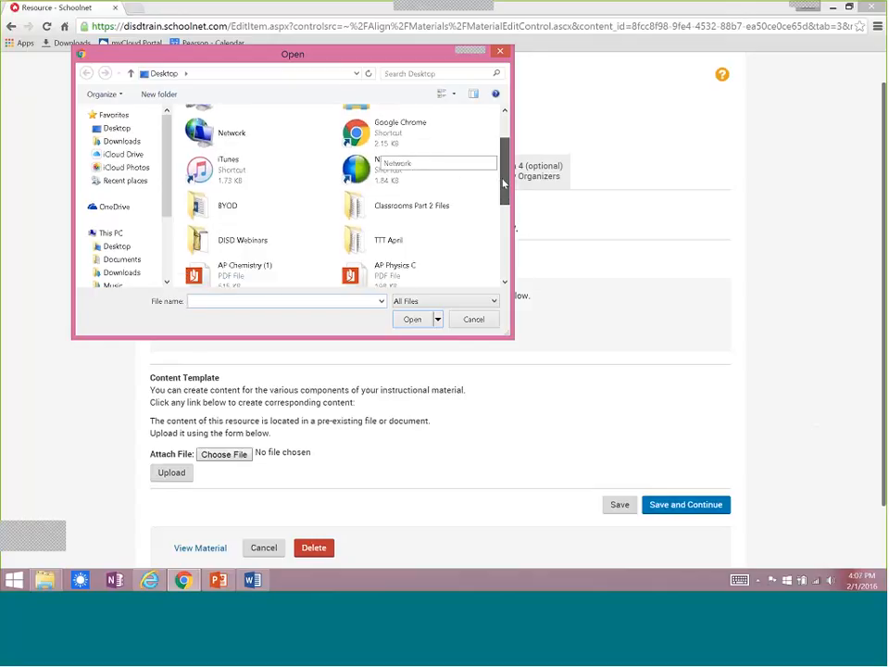
double_click(375, 203)
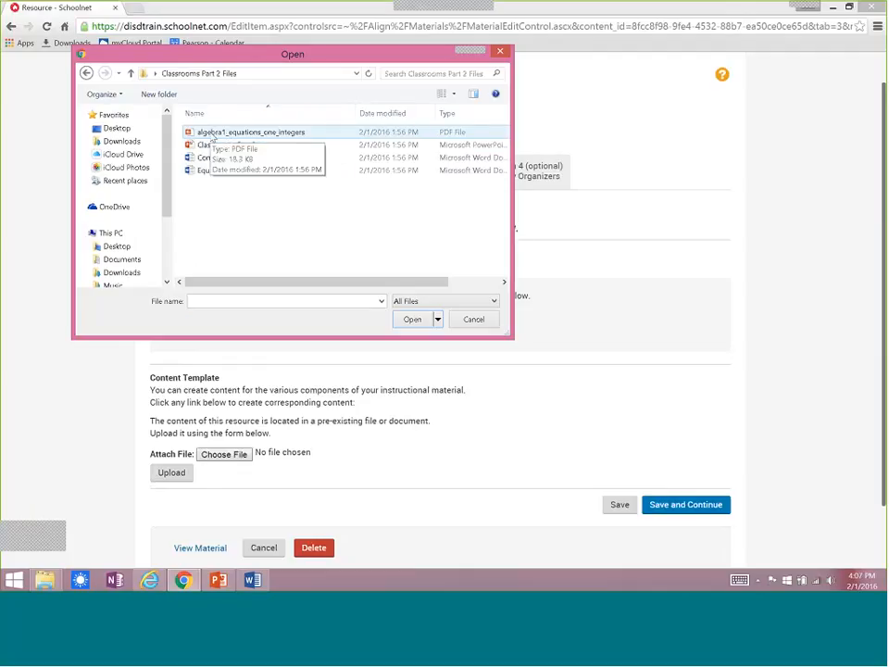
double_click(212, 134)
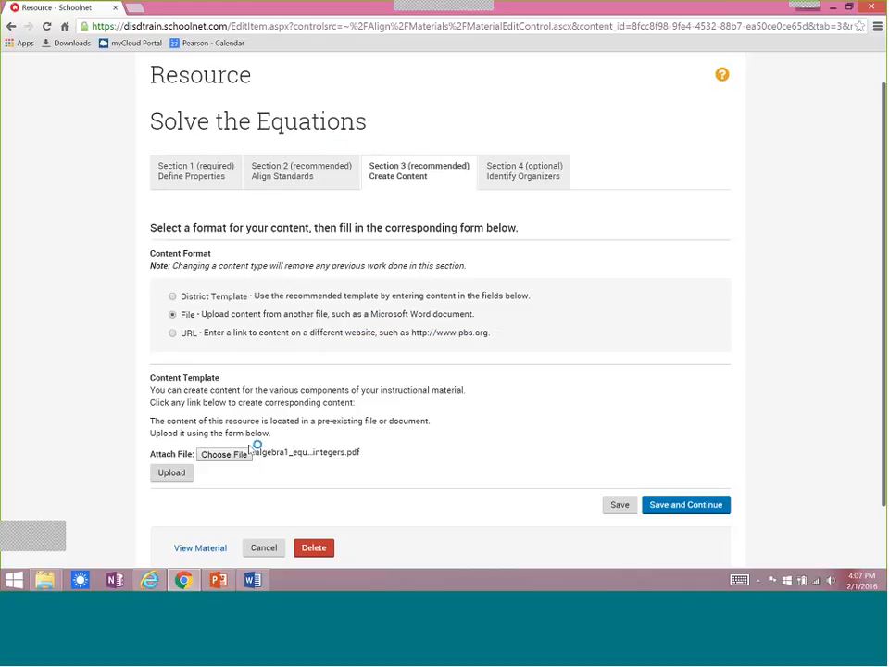
click(182, 478)
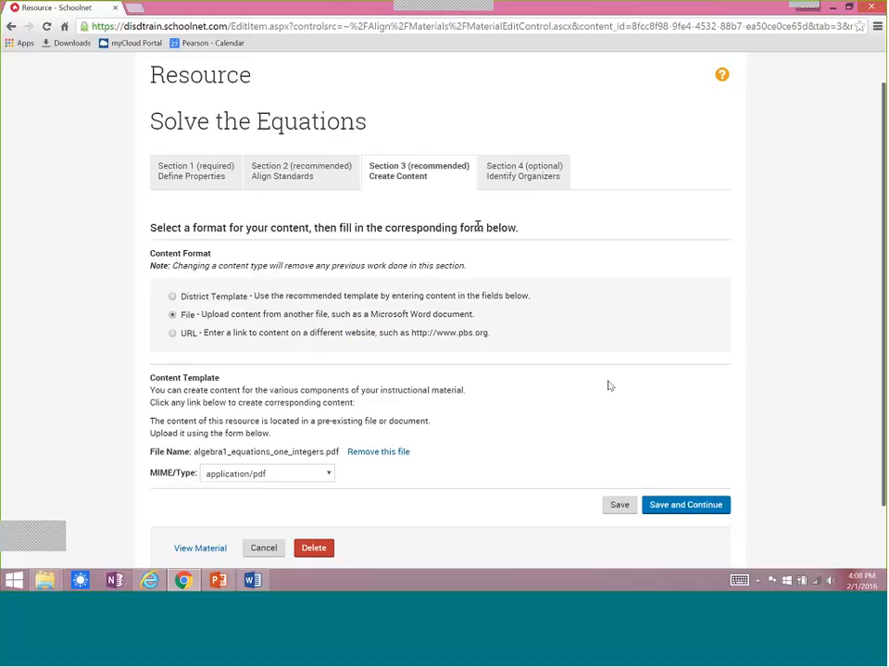
Save the uploaded content and continue to the organizers, then assign Apply (cognitive process) and Linguistic (multiple intelligences) and save.
click(685, 506)
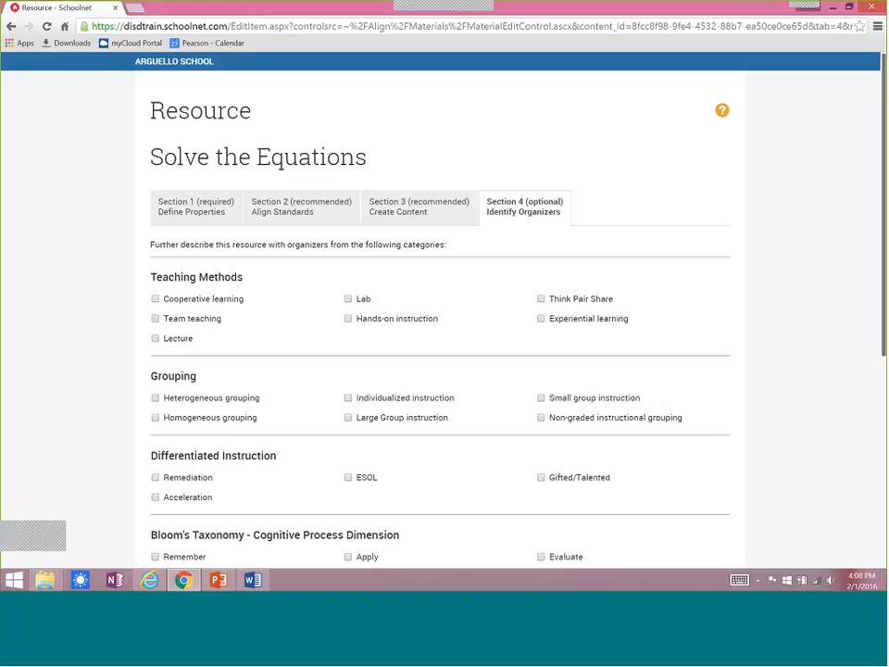
drag(882, 214, 869, 340)
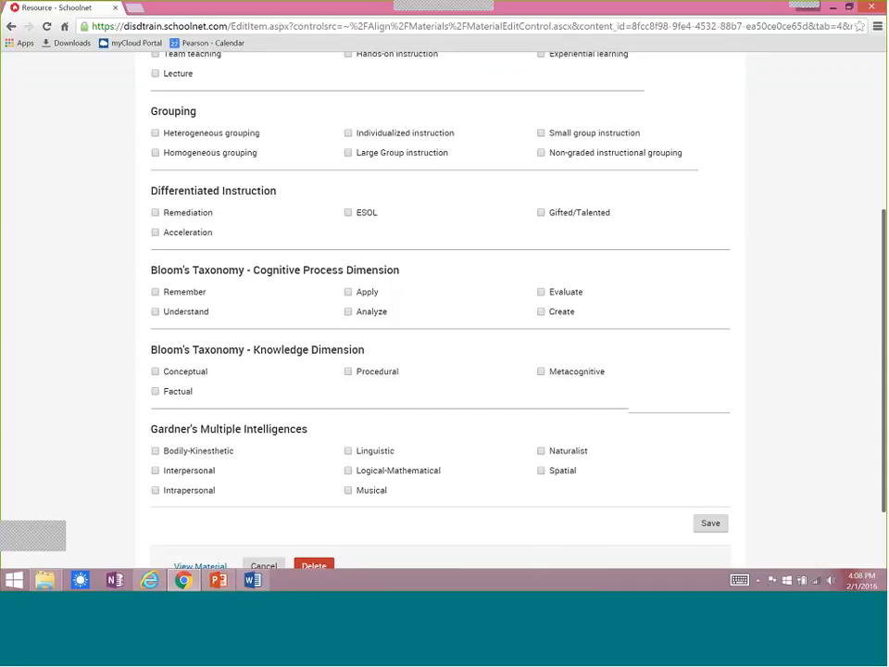
click(348, 450)
click(348, 292)
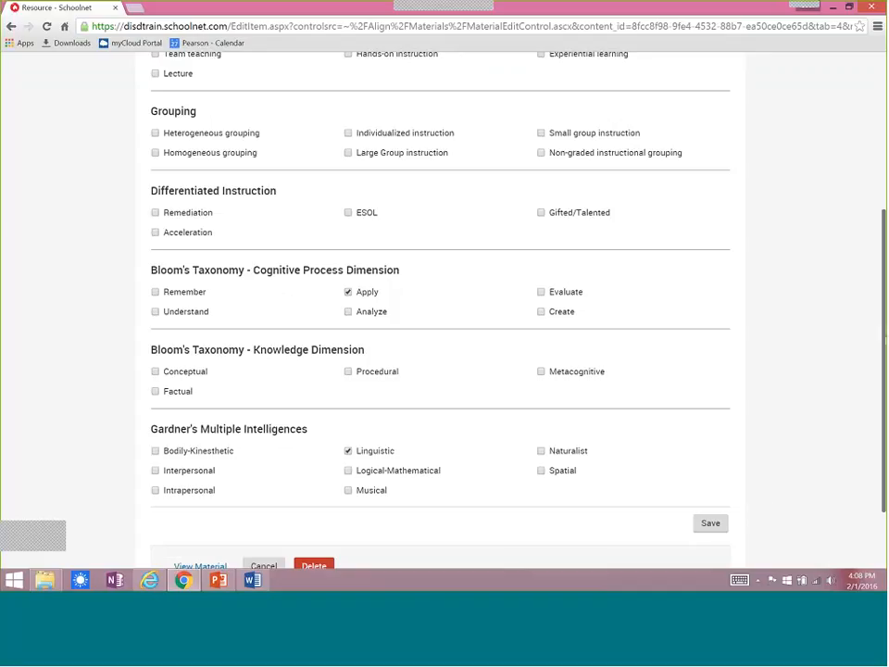
scroll(704, 445, down, 2)
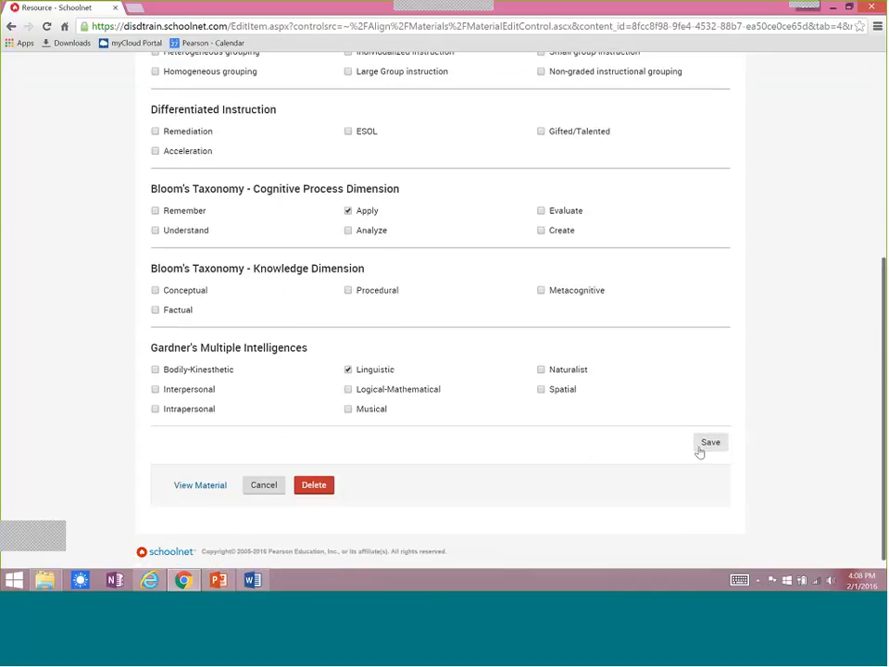
click(710, 442)
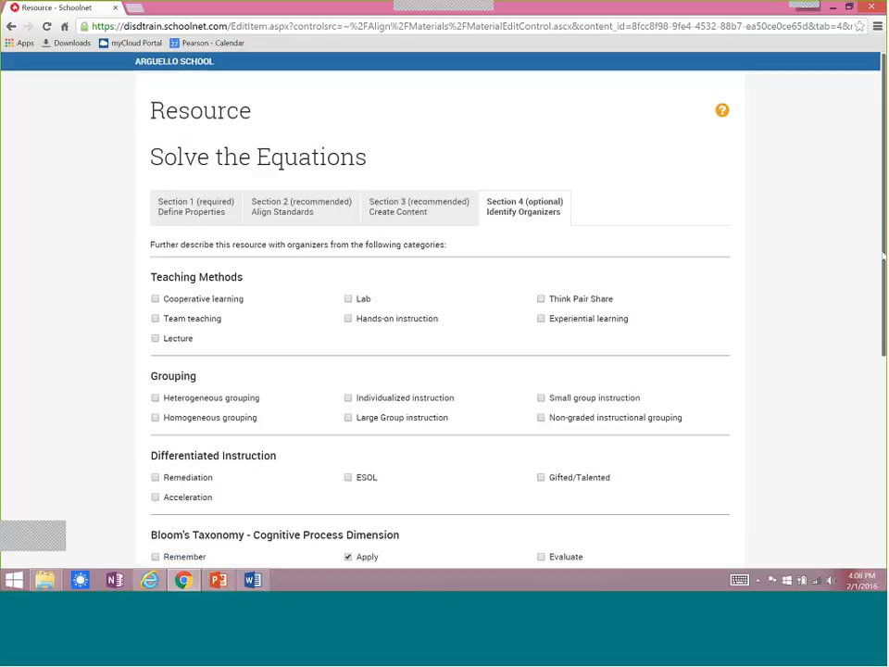
View the finished resource's material page and review its properties, attached content, aligned standards and organizers.
drag(882, 253, 873, 436)
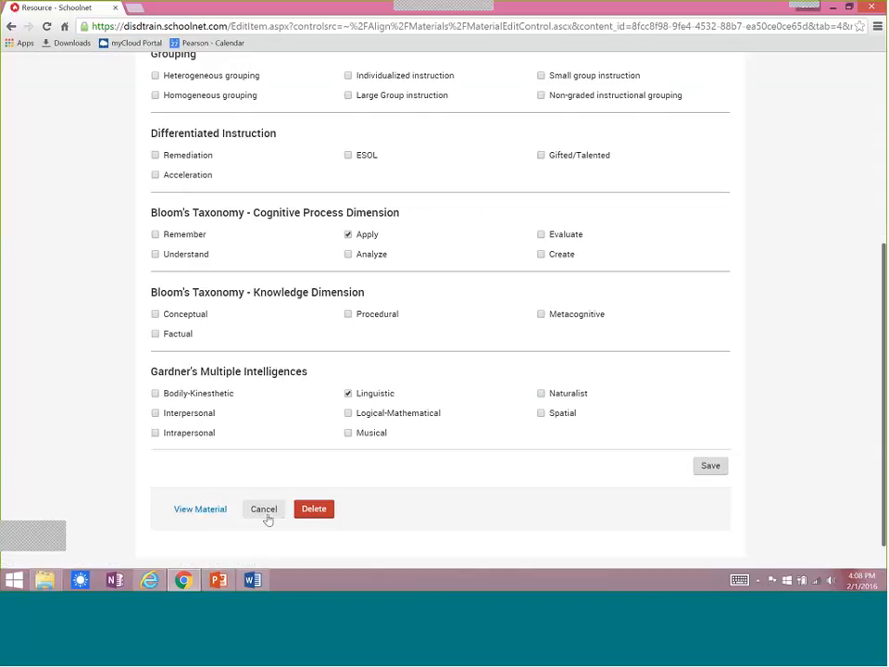
click(194, 511)
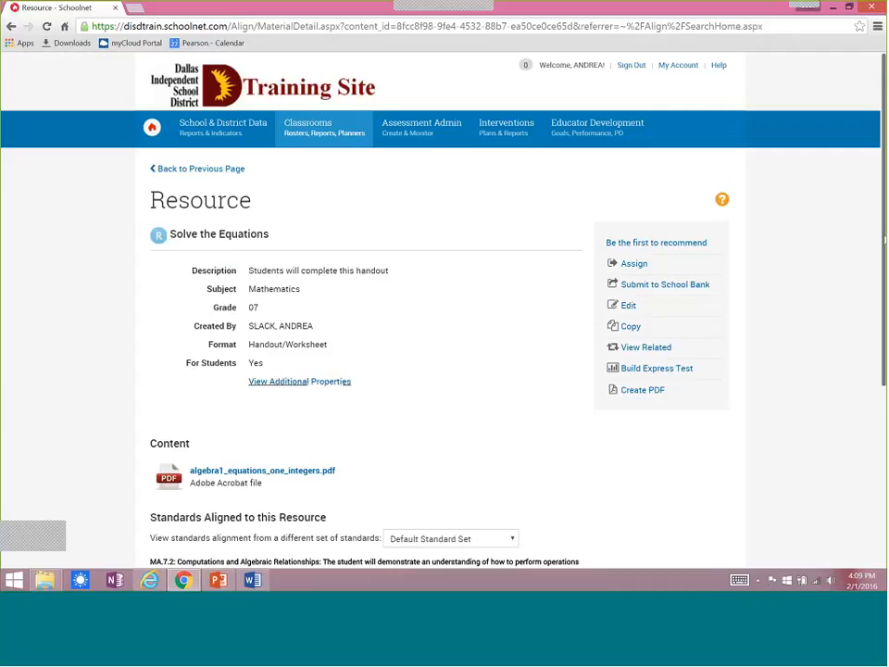
scroll(882, 332, down, 1)
scroll(210, 250, down, 3)
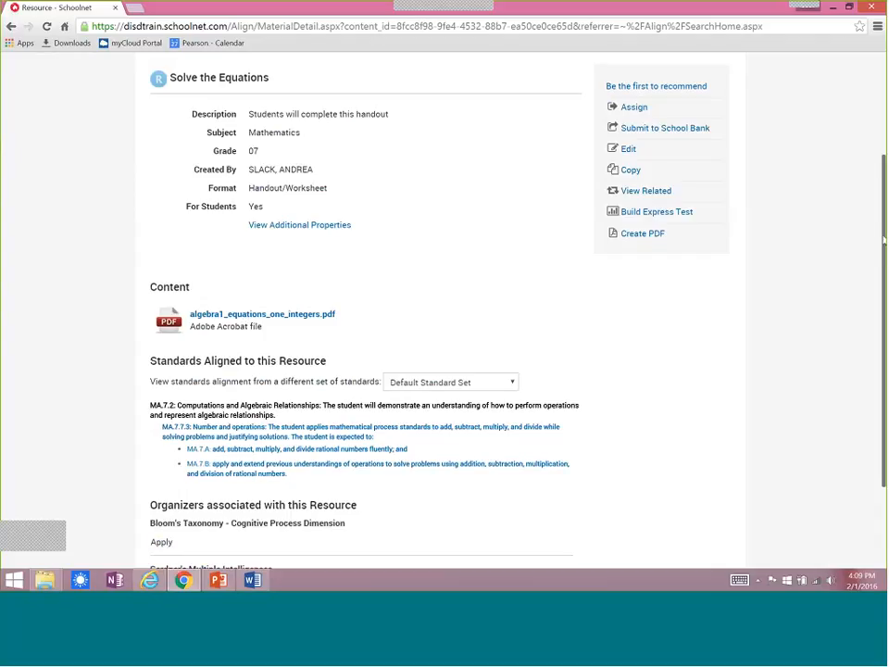
scroll(419, 475, down, 3)
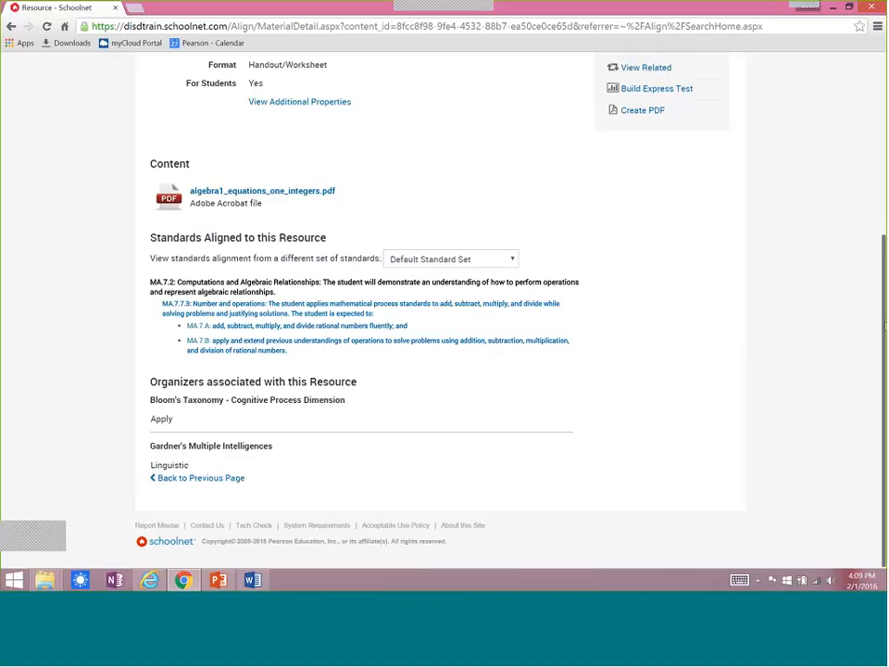
scroll(440, 306, up, 3)
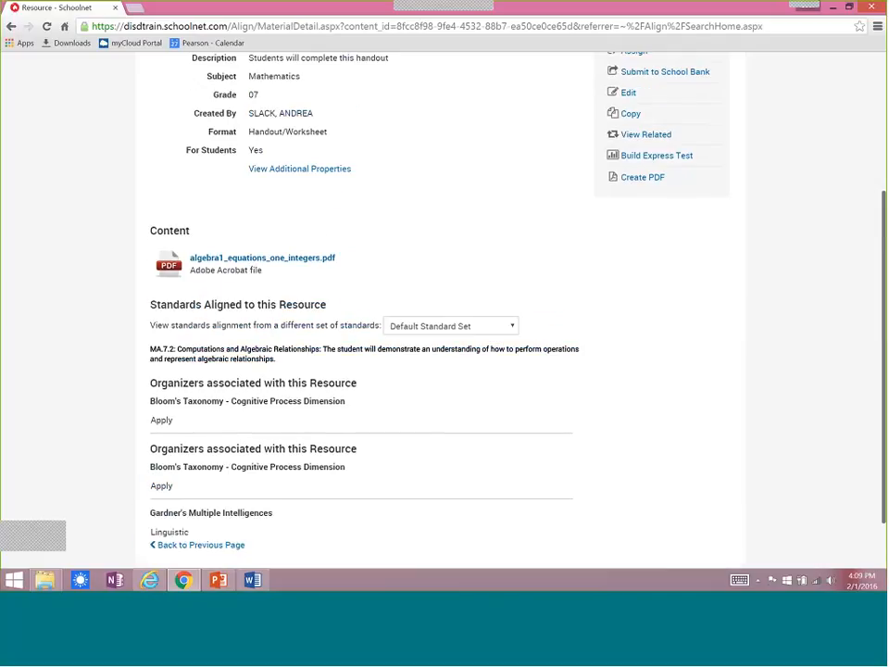
scroll(440, 306, up, 3)
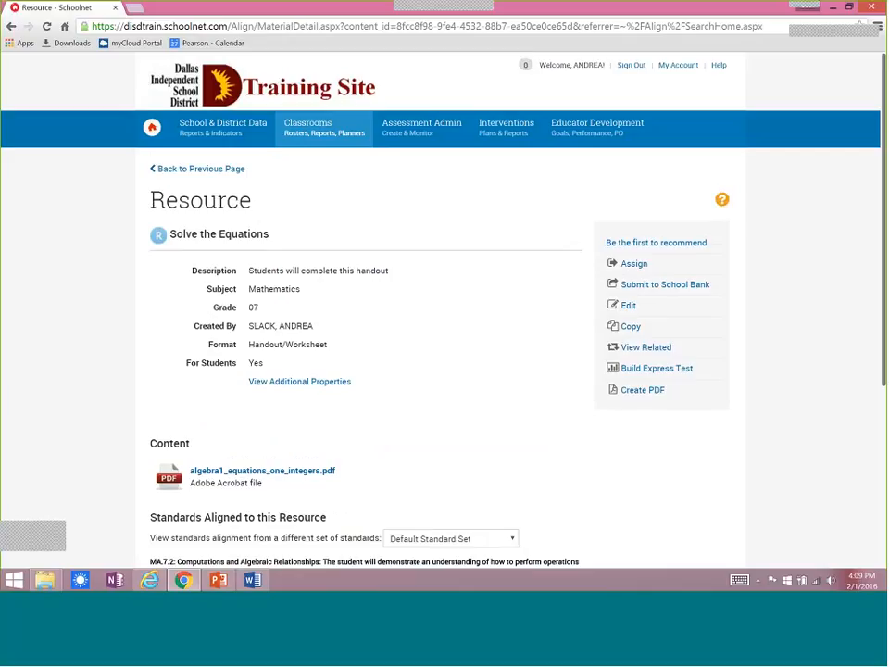
Go to My Materials within Instructional Materials and start creating a new lesson plan.
mouse_move(310, 130)
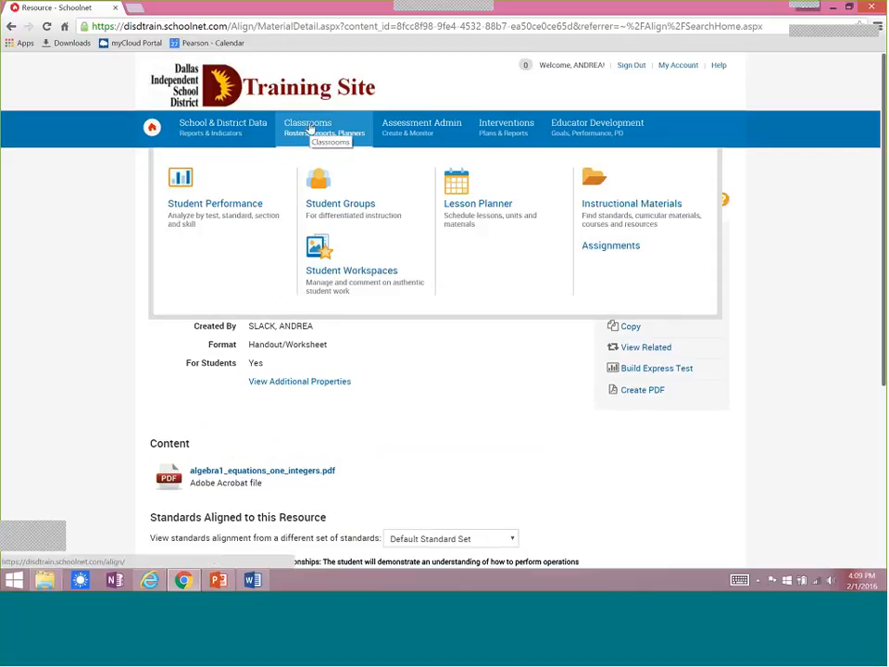
click(626, 205)
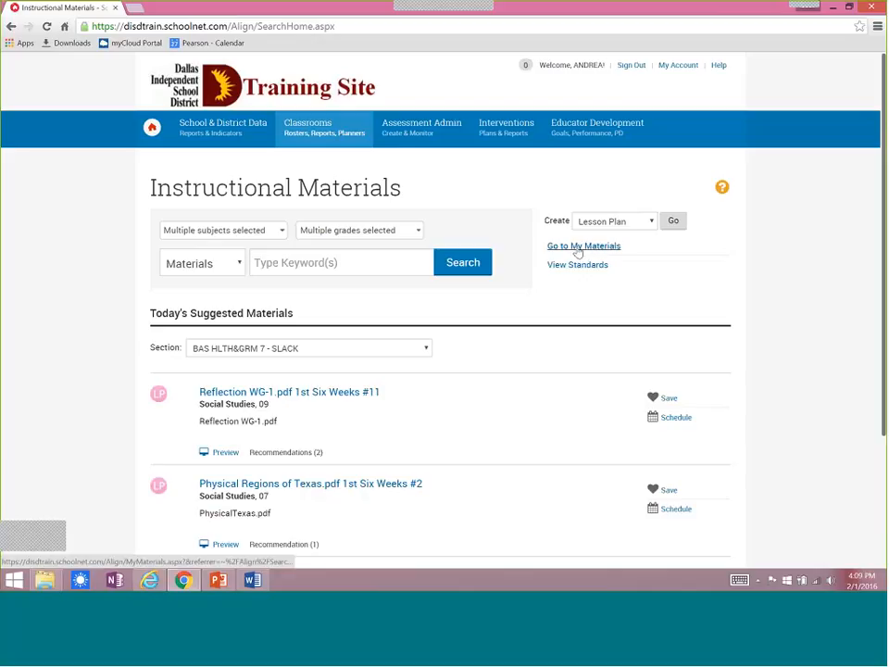
click(577, 247)
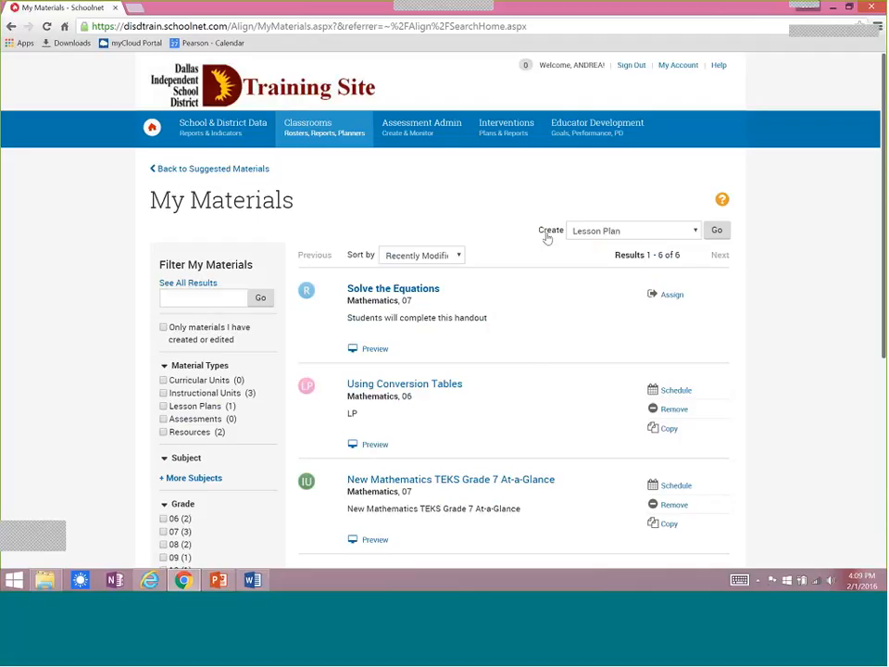
click(722, 236)
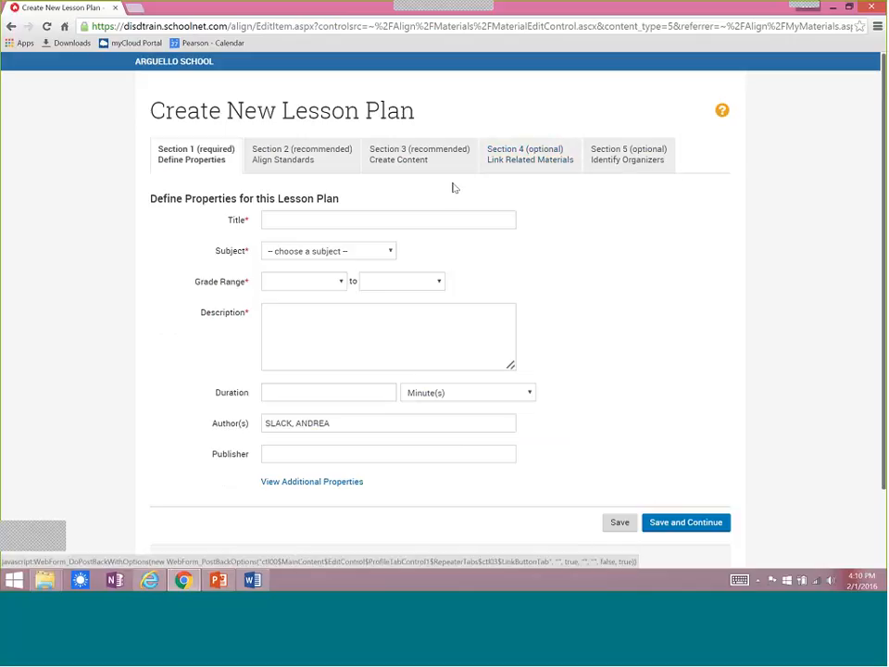
Title the lesson plan "Modeling Equations".
click(279, 220)
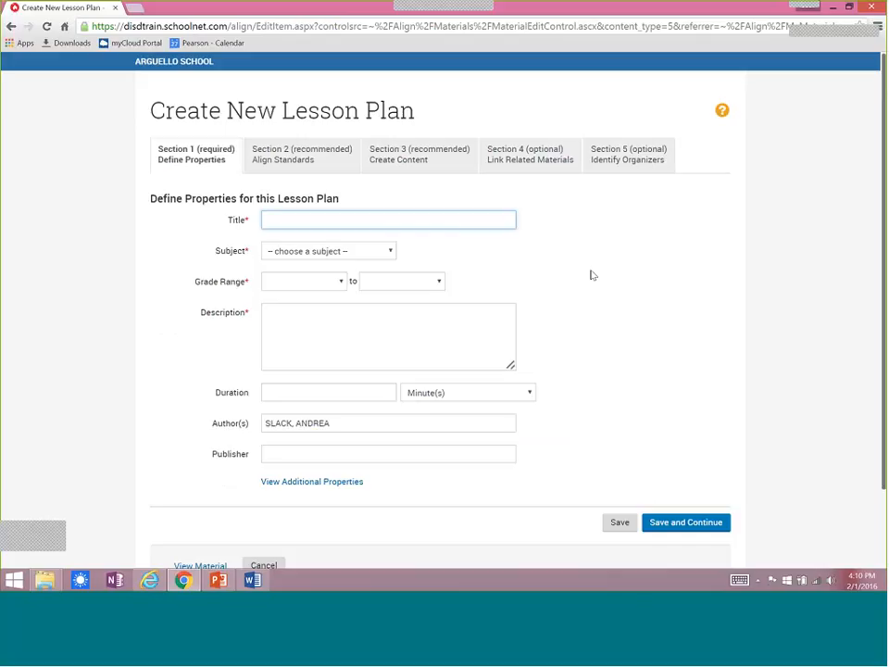
text(Model;ing )
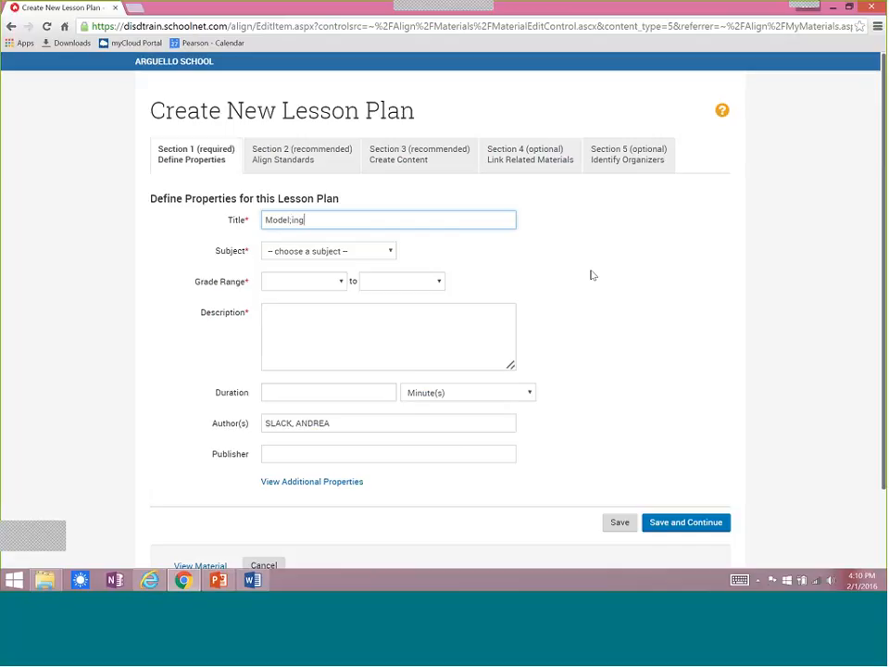
text(Equations)
click(293, 221)
key(BackSpace)
Set the lesson plan's subject to Mathematics and its grade range to 07 through 07.
click(315, 252)
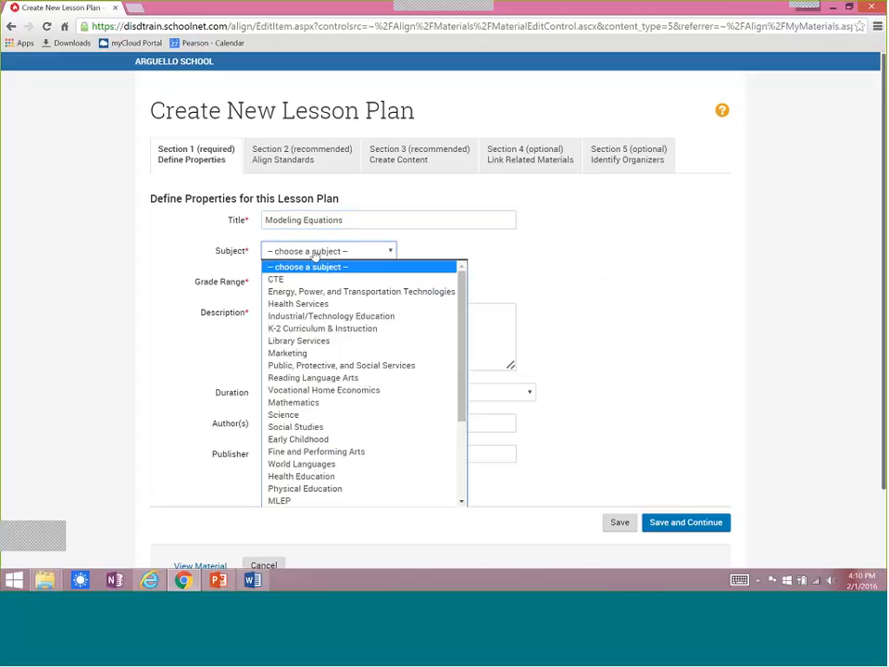
click(285, 400)
click(338, 283)
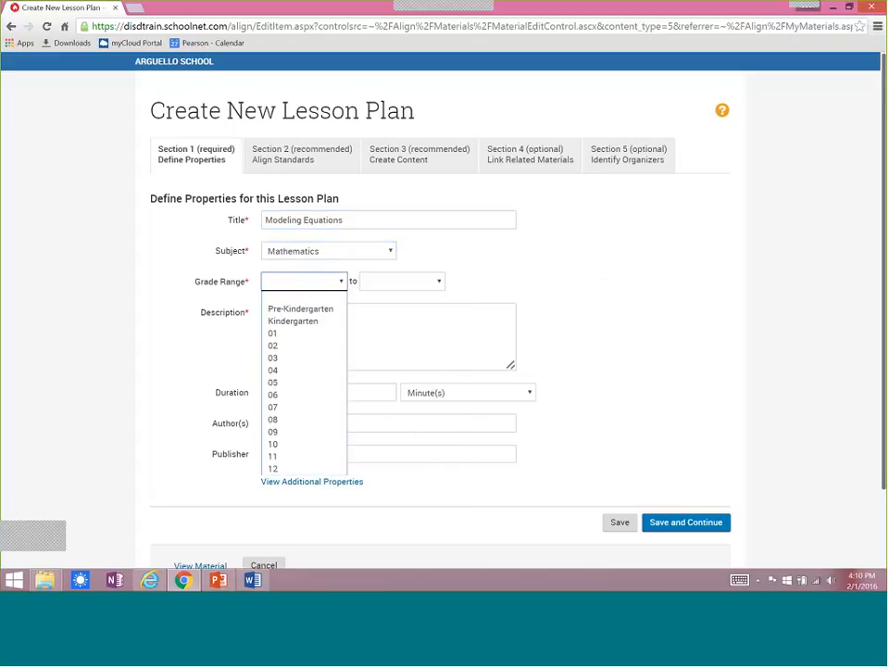
click(271, 408)
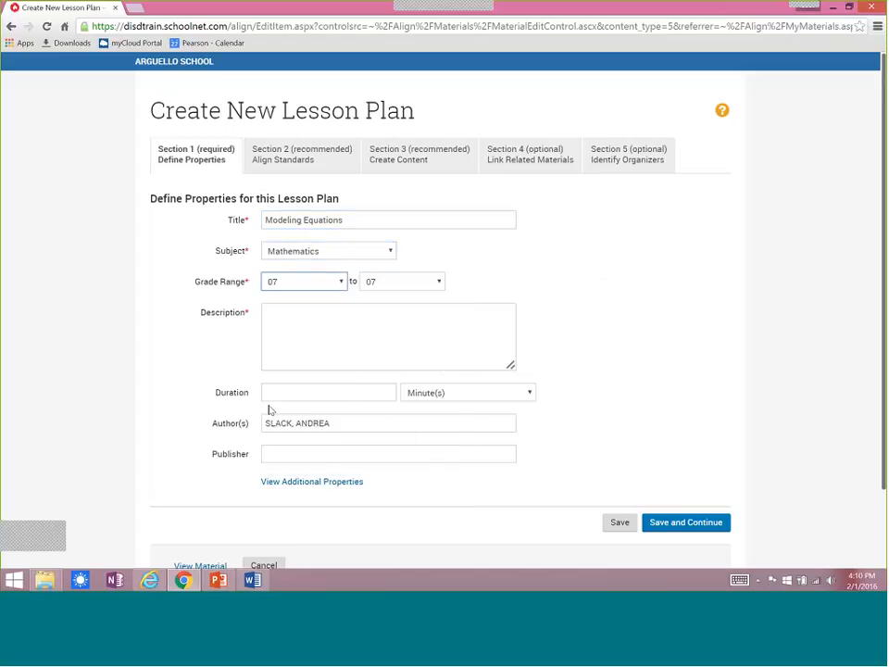
Copy the sentence "Students will practice using balances and tables to link equations to visuals." from the Equations LP Word document into the lesson plan's description.
click(252, 581)
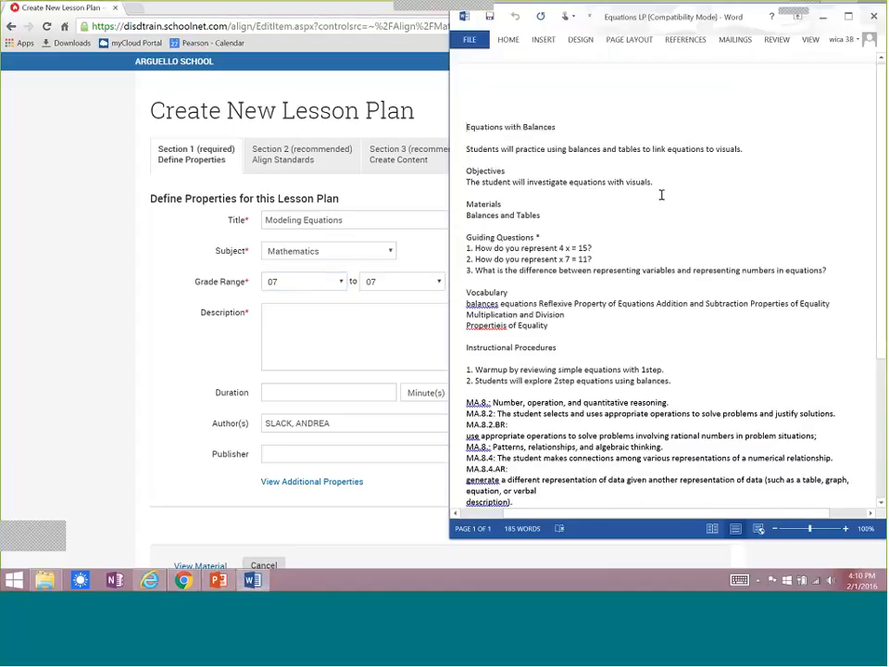
drag(583, 189, 470, 189)
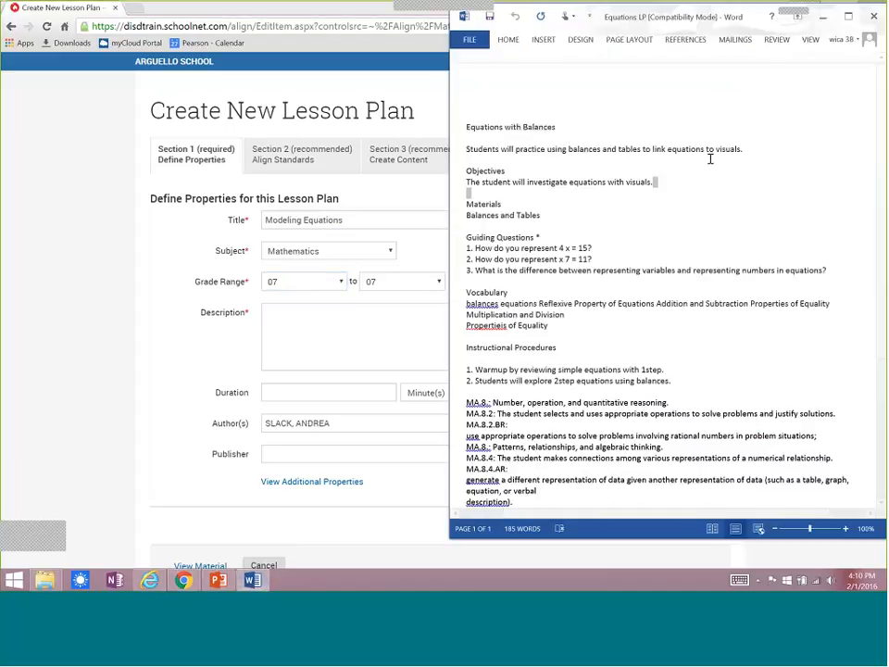
click(747, 151)
drag(743, 150, 465, 150)
key(ctrl+c)
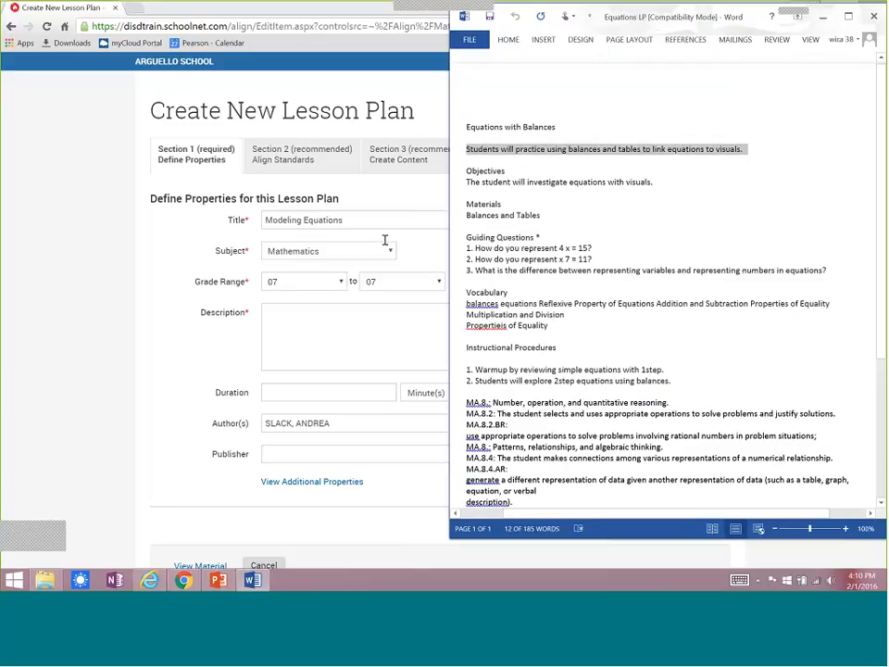
click(296, 320)
key(ctrl+v)
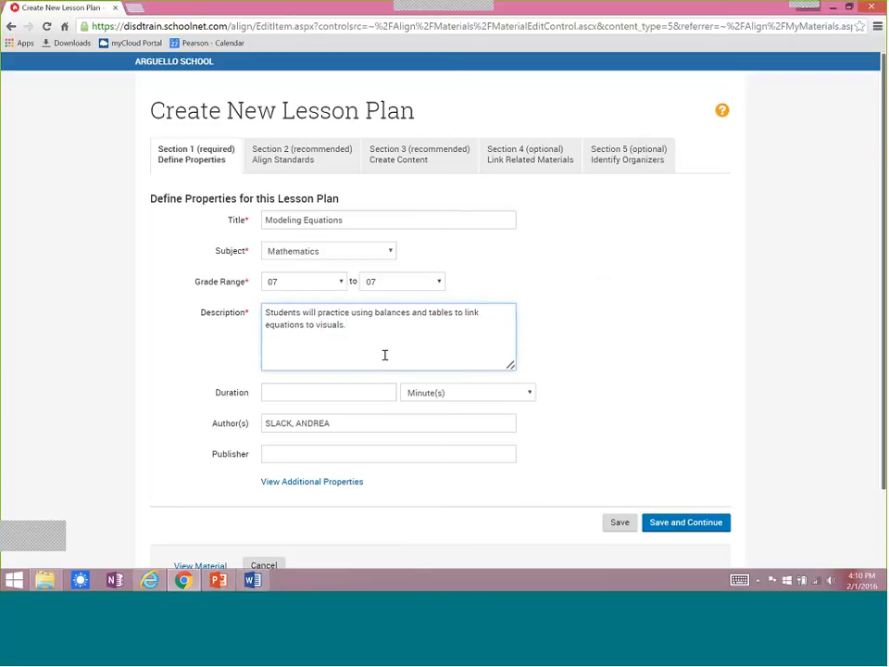
Set the lesson plan's duration to 2 days.
click(361, 393)
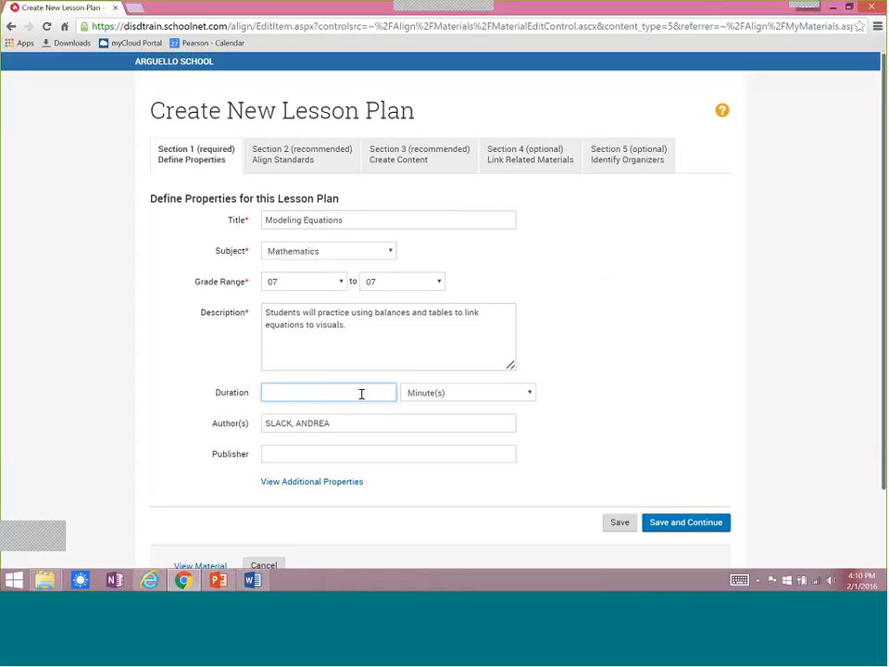
click(531, 397)
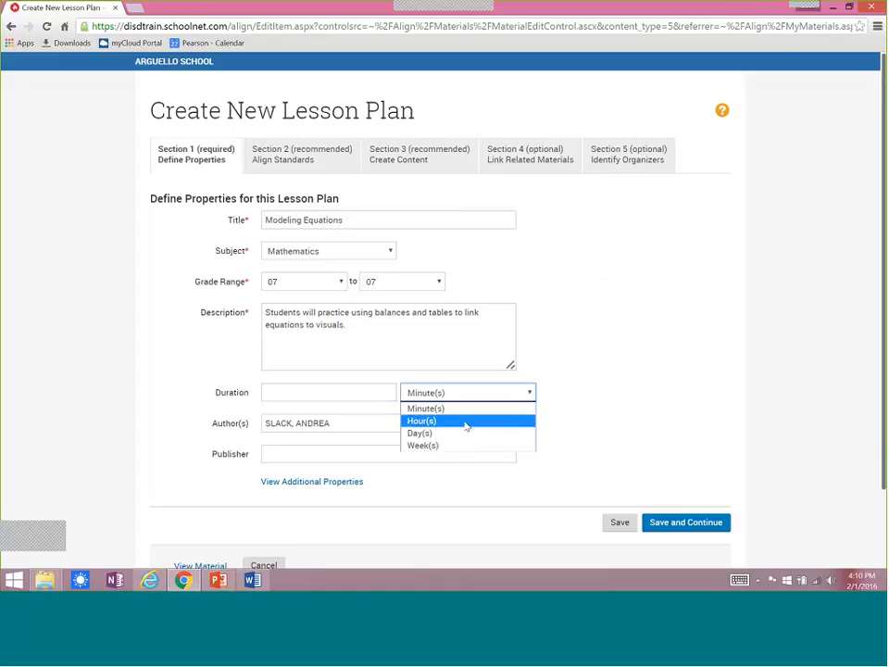
click(322, 393)
text(2)
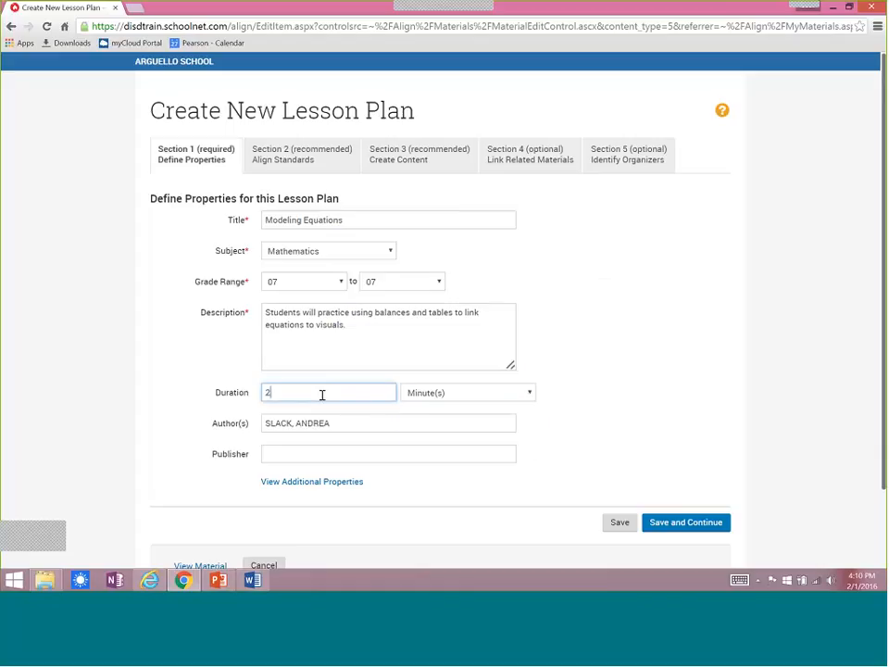
click(530, 395)
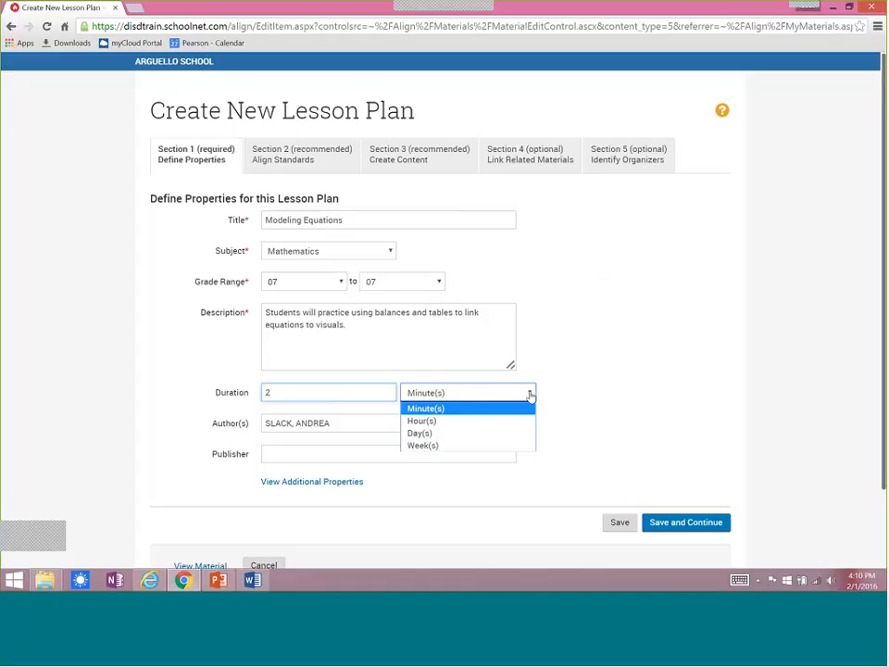
click(480, 433)
click(611, 377)
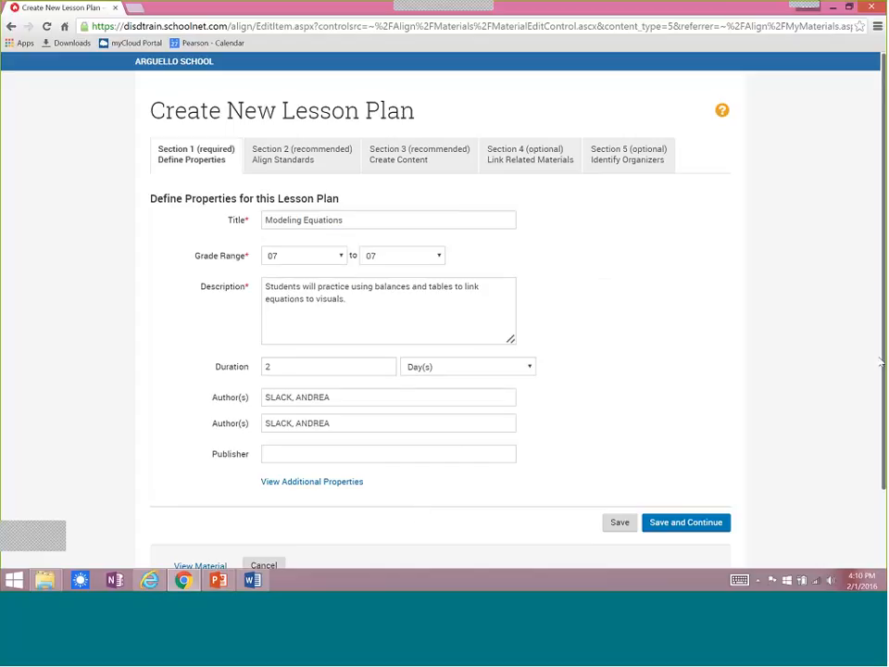
Review the lesson plan's additional properties, then save the defined properties and continue to aligning standards.
scroll(883, 266, down, 1)
click(311, 397)
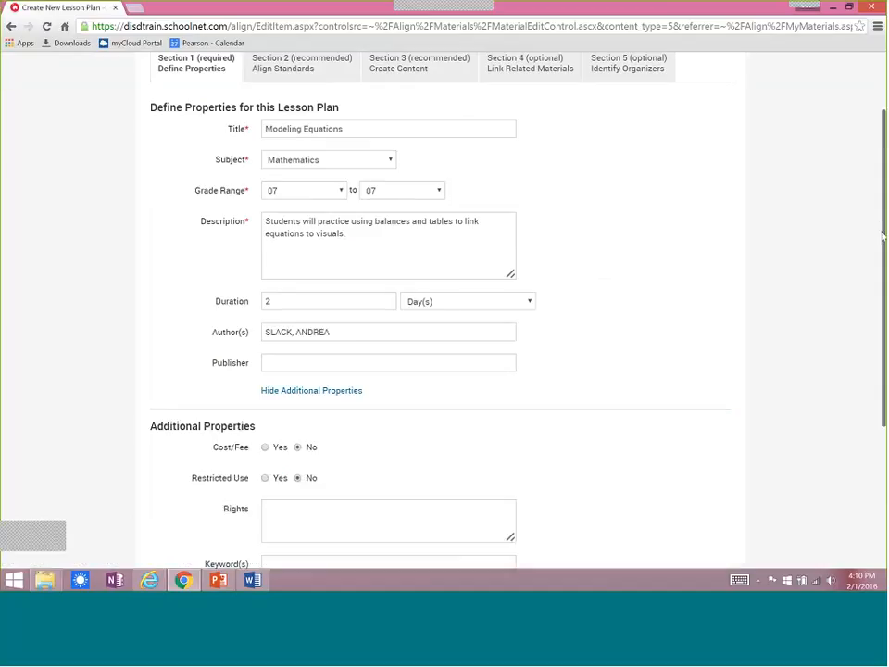
drag(883, 239, 880, 348)
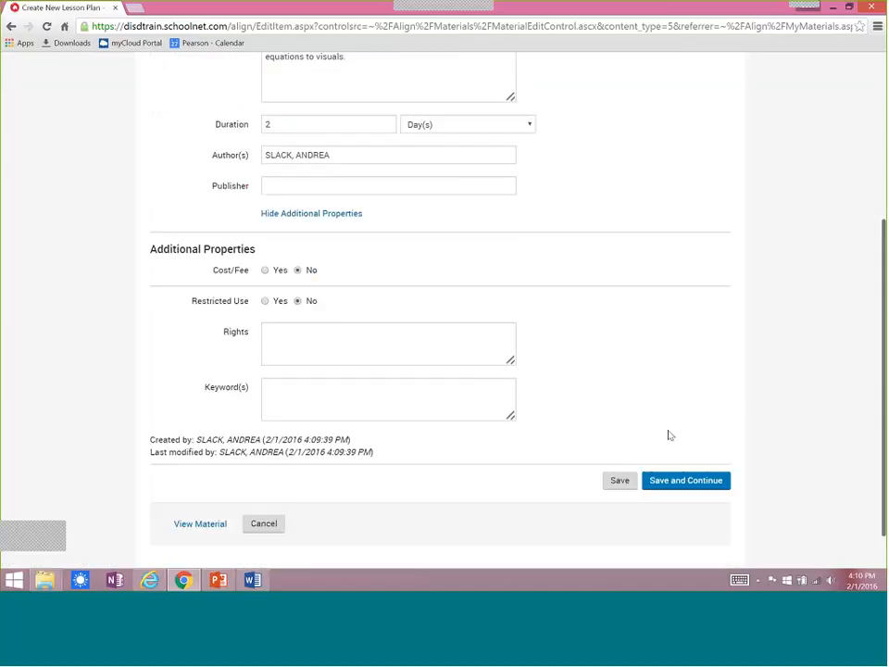
click(671, 481)
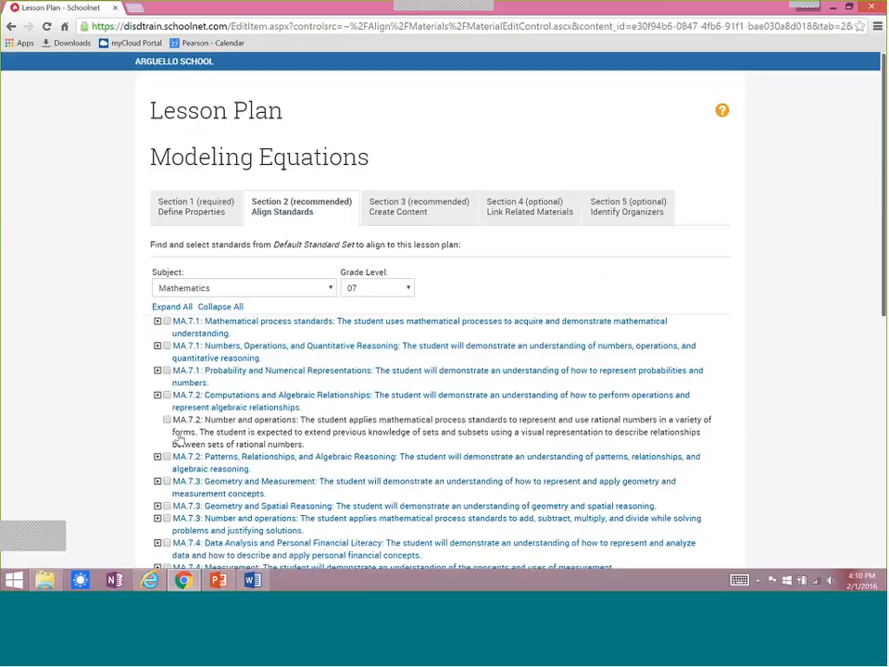
Align the lesson plan to MA.7.7.3 Number and operations with its sub-standards under MA.7.2 Computations and Algebraic Relationships.
click(157, 394)
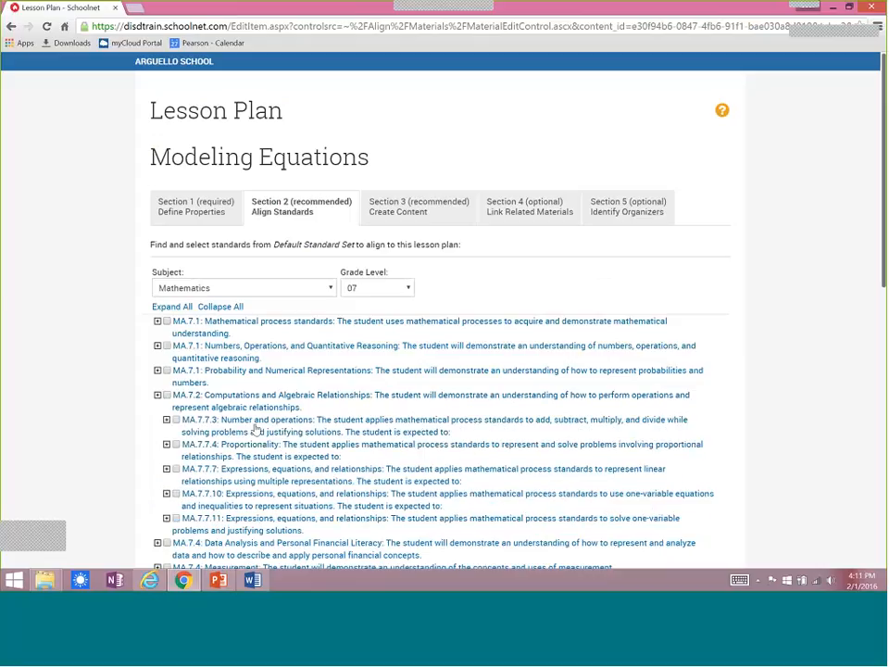
click(294, 433)
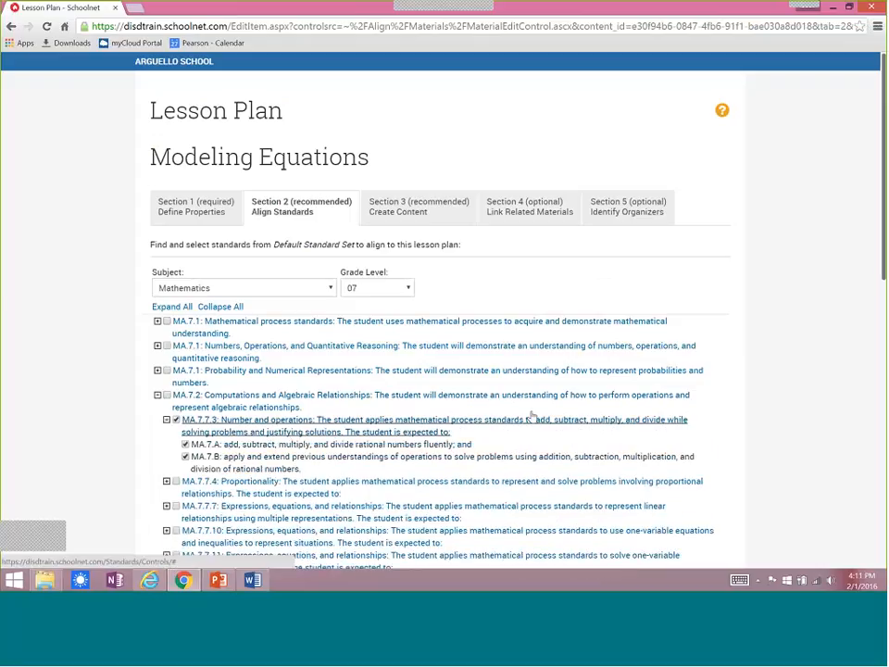
scroll(865, 509, down, 3)
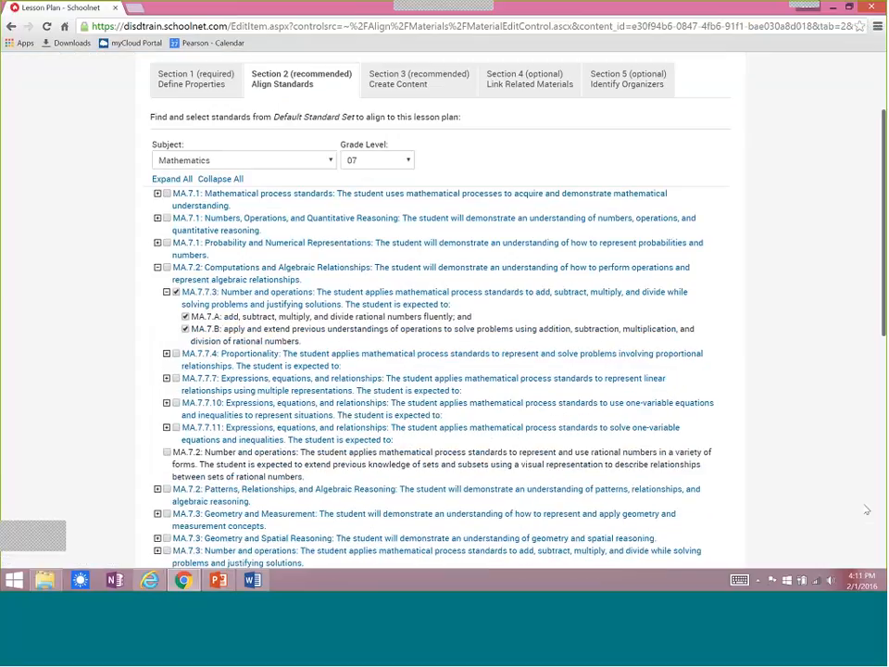
Save the aligned standards and continue to the lesson plan's content creation section.
scroll(866, 509, down, 10)
click(685, 479)
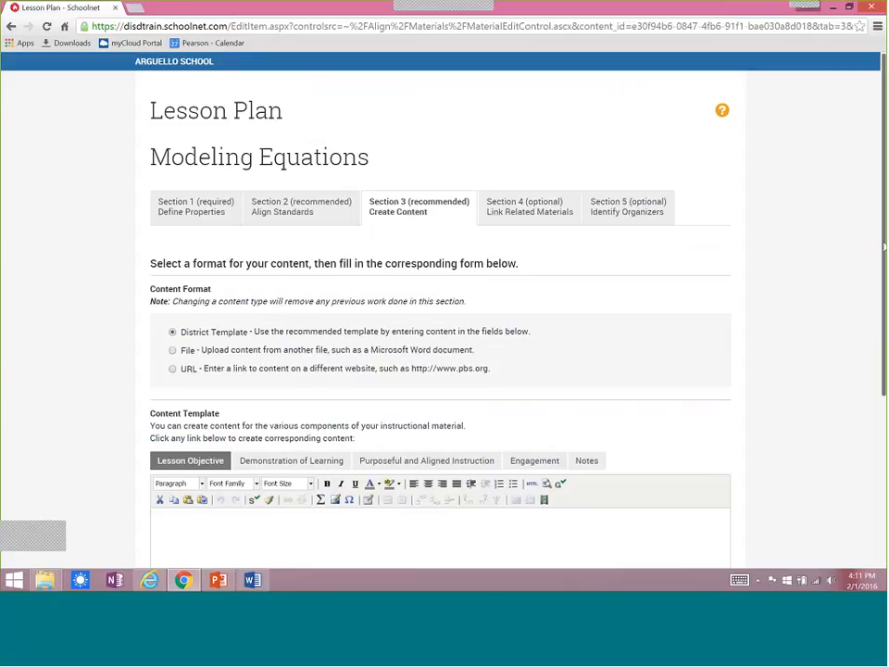
scroll(492, 272, down, 3)
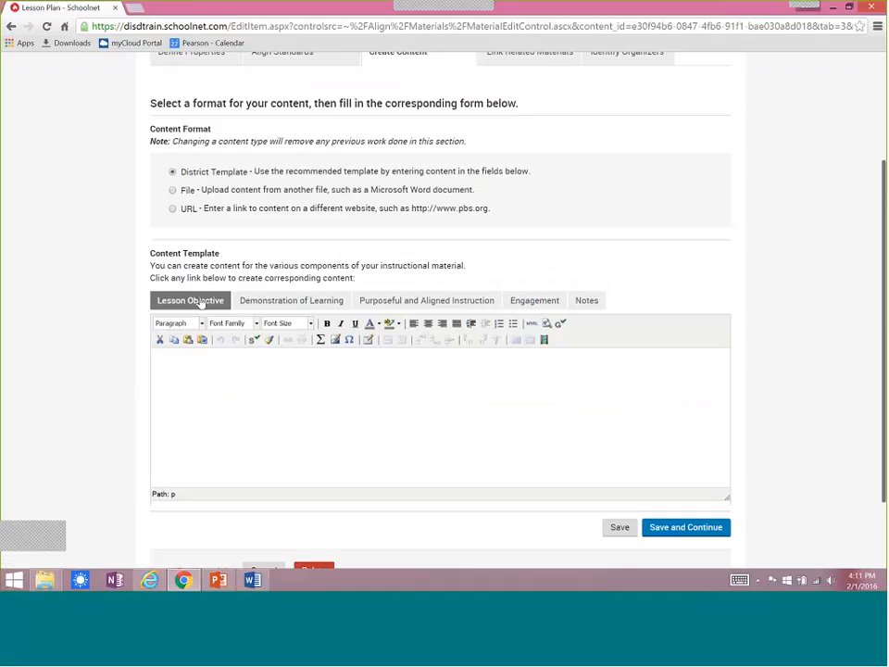
Place the browser beside the Equations LP Word document and copy "The student will investigate equations with visuals." into the Lesson Objective content.
click(849, 6)
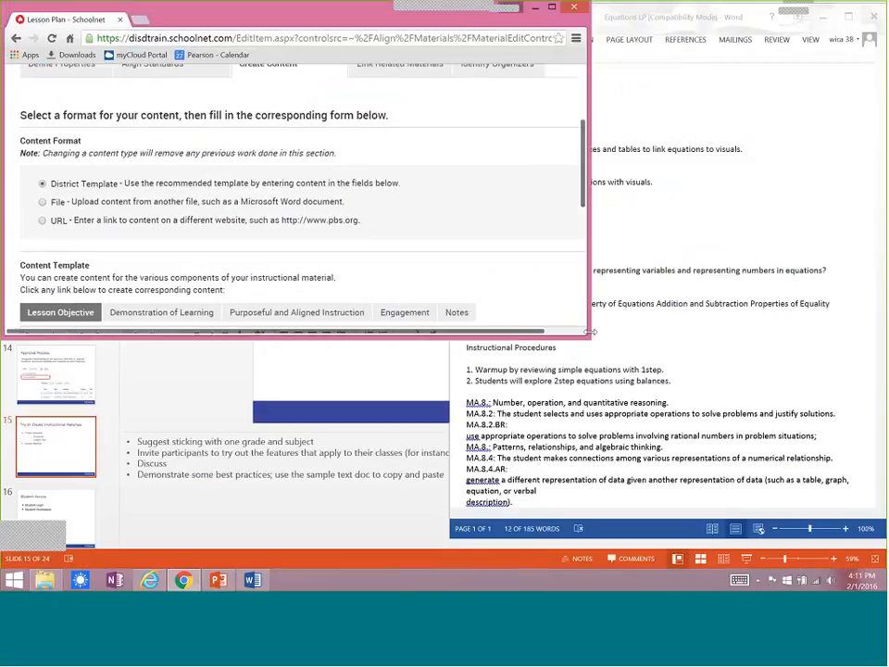
drag(589, 332, 445, 537)
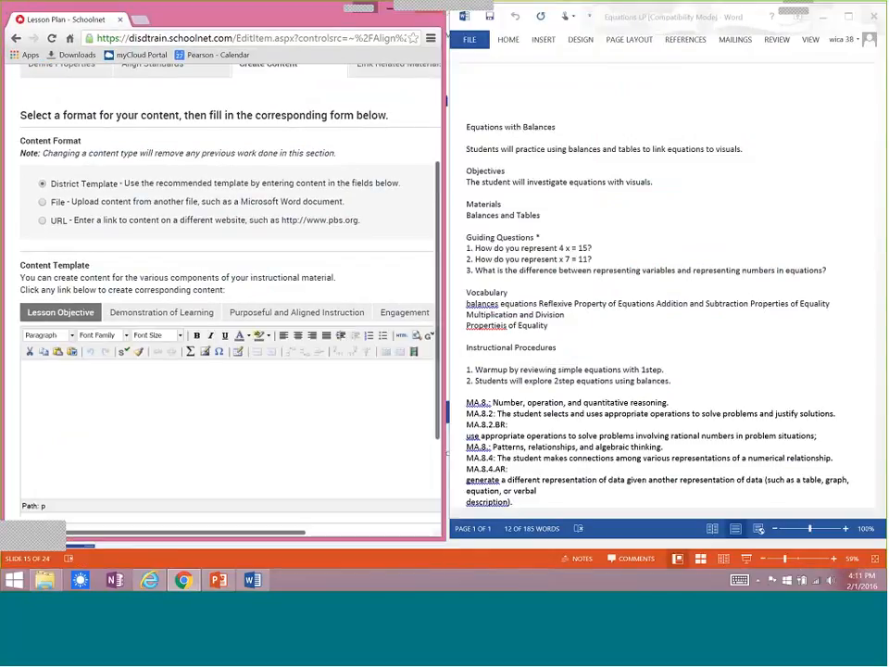
click(647, 183)
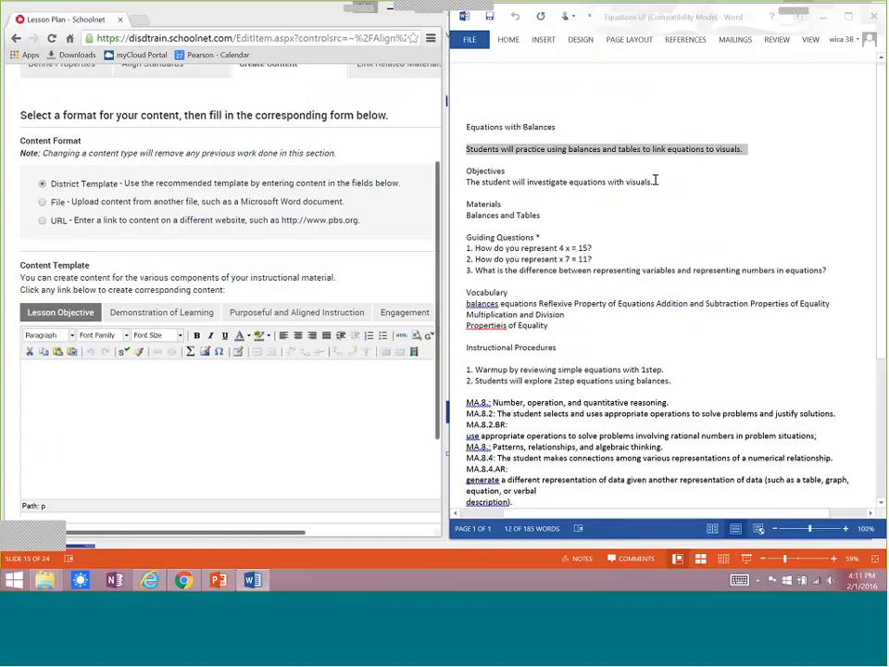
drag(654, 182, 462, 184)
key(ctrl+c)
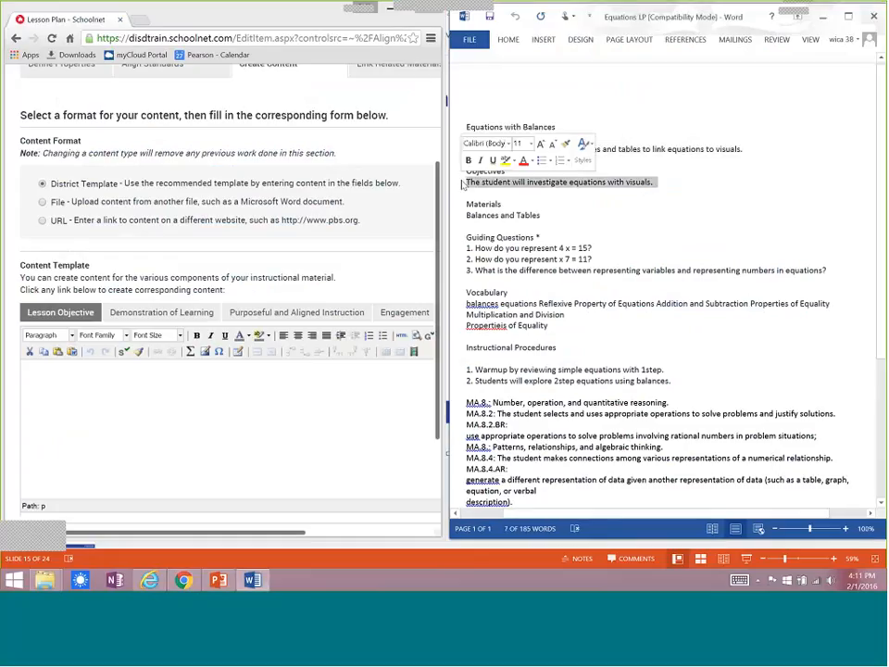
click(66, 404)
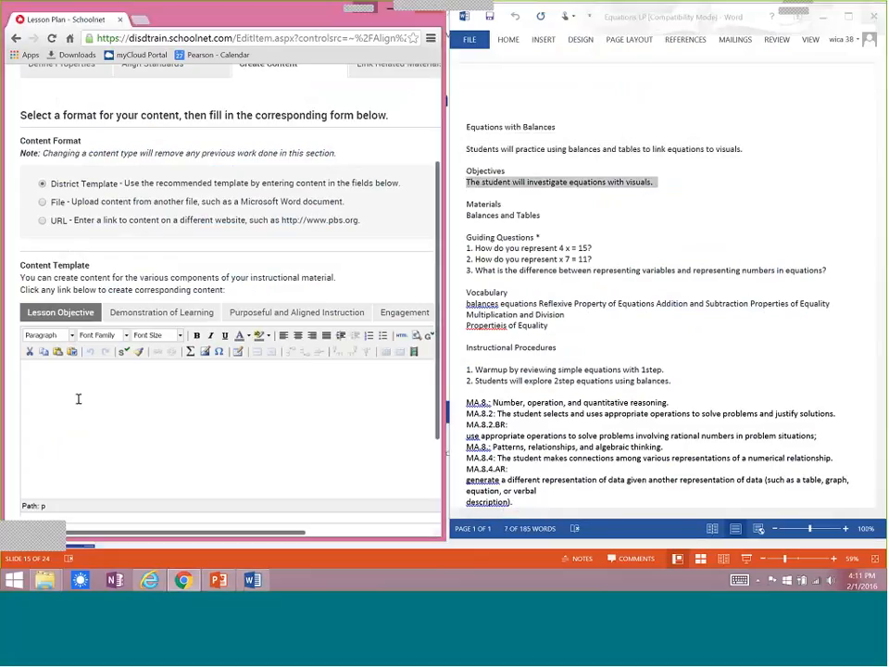
key(ctrl+v)
Copy the Materials and Guiding Questions sections from the Word document into the Demonstration of Learning content.
click(165, 314)
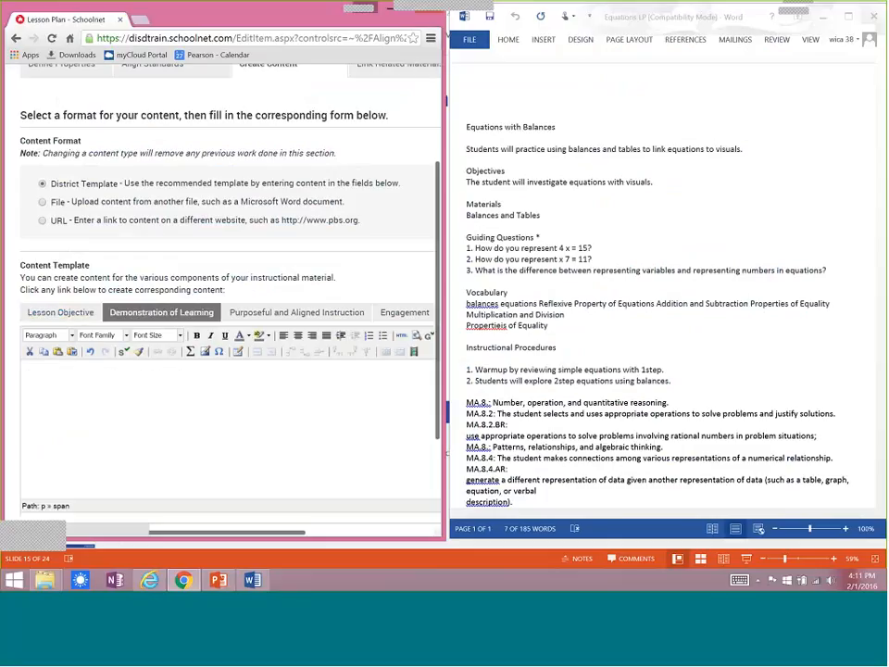
mouse_move(826, 270)
mouse_down()
mouse_move(562, 270)
mouse_move(455, 252)
mouse_move(459, 203)
mouse_move(464, 212)
mouse_up()
key(ctrl+c)
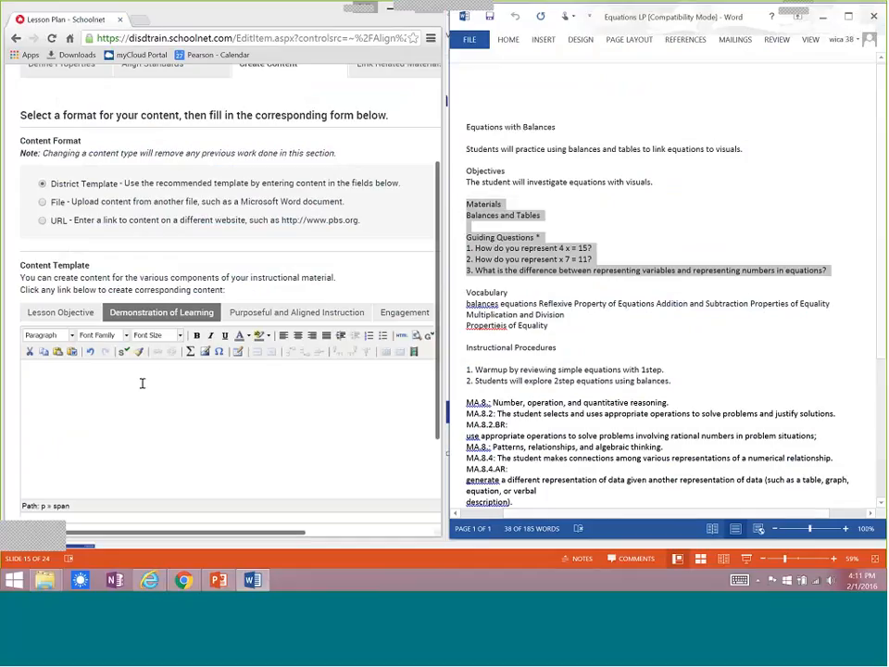
click(142, 382)
key(ctrl+v)
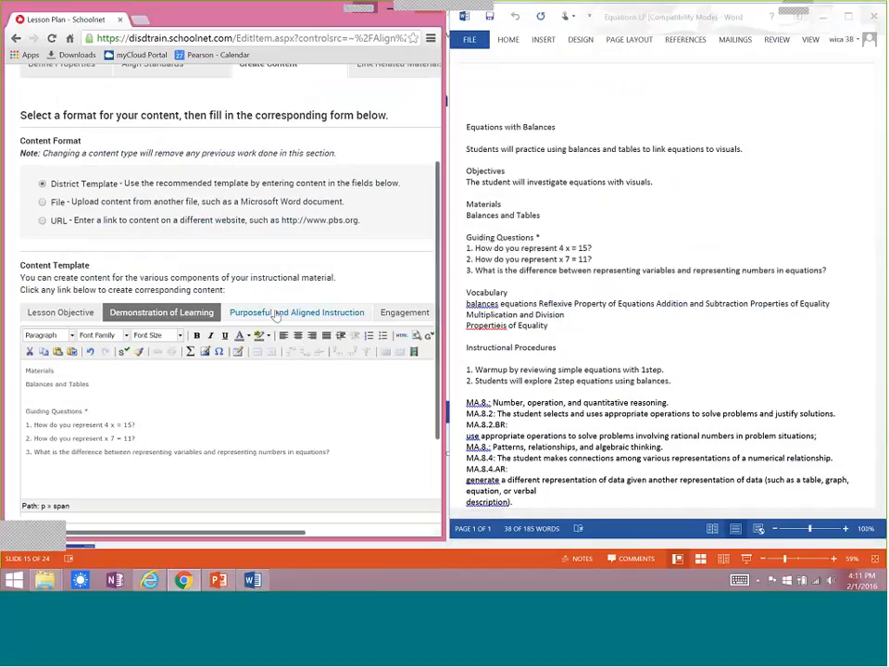
Copy the Instructional Procedures heading and its two numbered items from the Word document into the Engagement content.
click(275, 314)
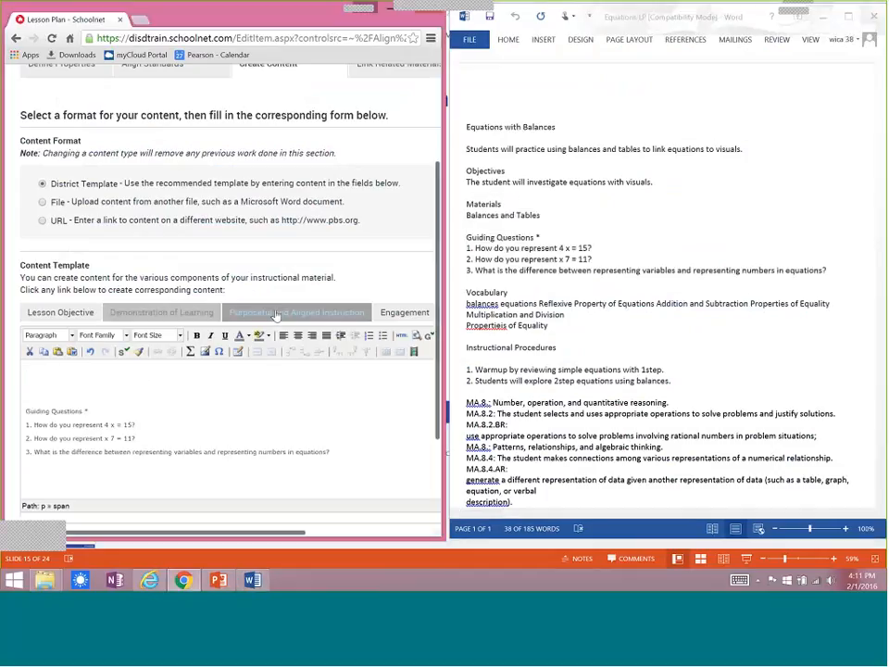
click(400, 315)
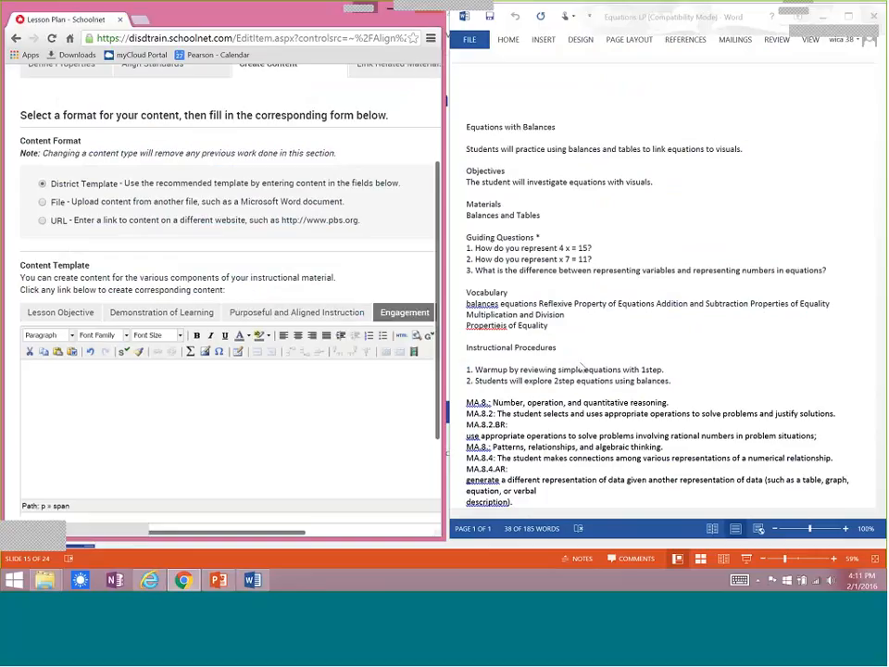
click(582, 367)
drag(465, 348, 683, 382)
key(ctrl+c)
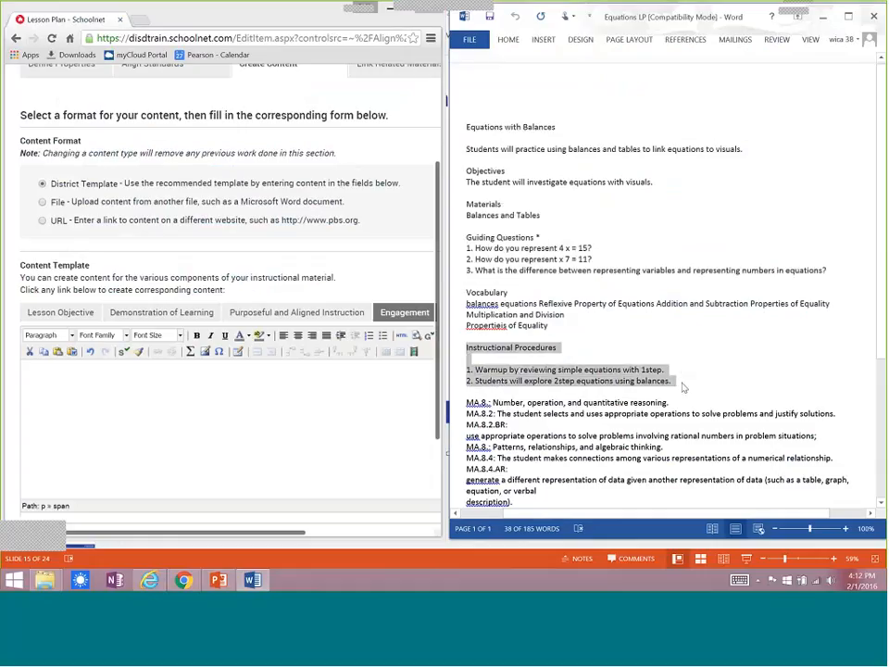
click(207, 407)
key(ctrl+v)
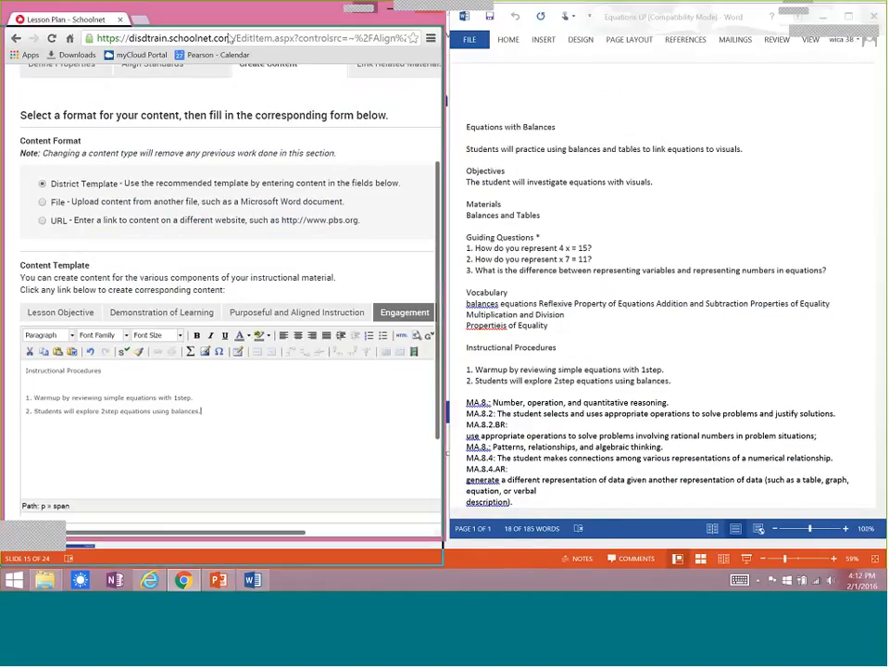
Maximize the browser, enter "Additional Notes" in the Notes content, then save and continue to linking related materials.
drag(417, 22, 415, 47)
click(405, 34)
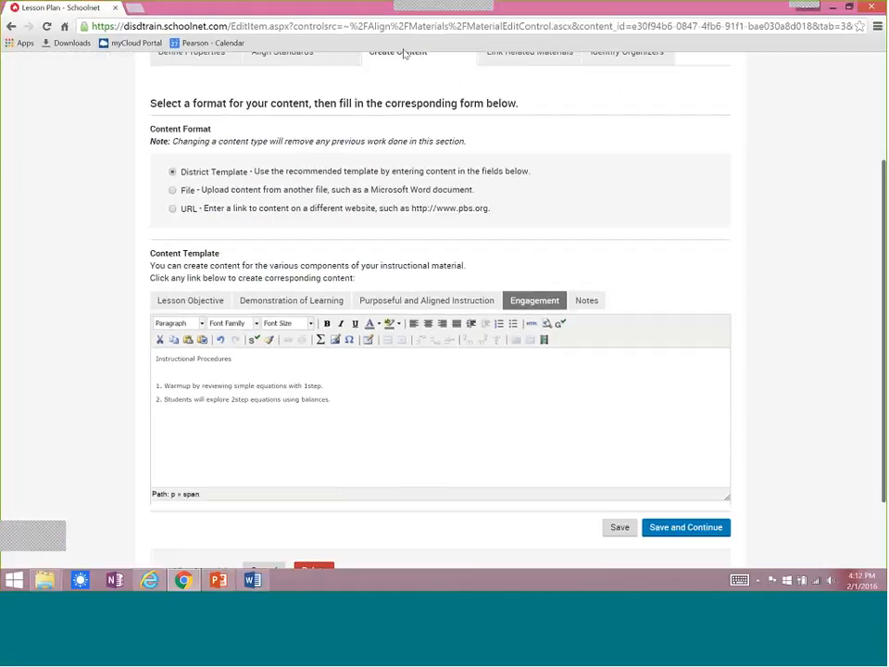
click(594, 305)
click(339, 405)
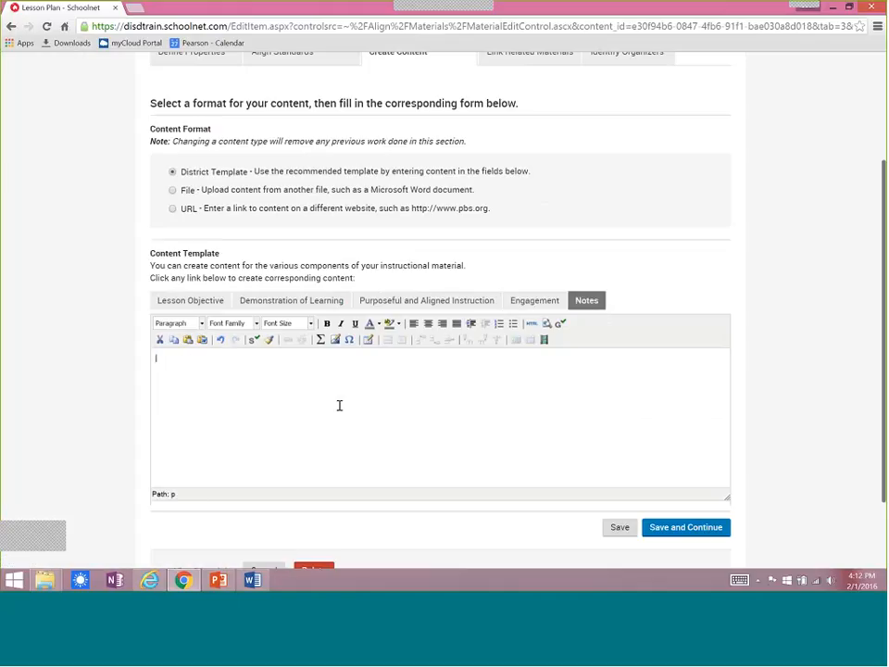
text(Addi)
text(tonal Notes)
drag(156, 364, 222, 380)
click(690, 528)
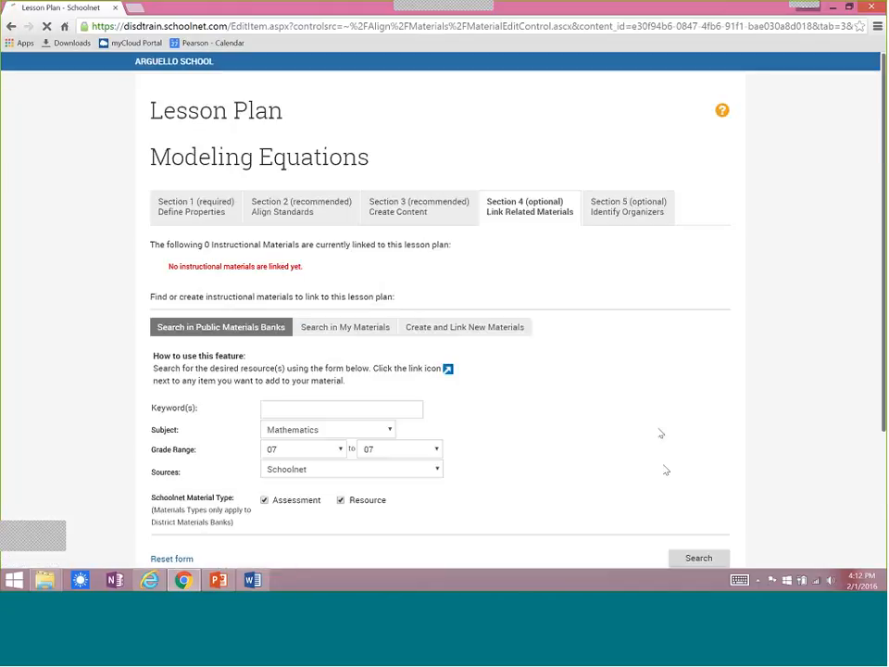
Link the Solve the Equations and Conversion Tables resources from My Materials to the lesson plan.
click(536, 212)
scroll(445, 306, down, 1)
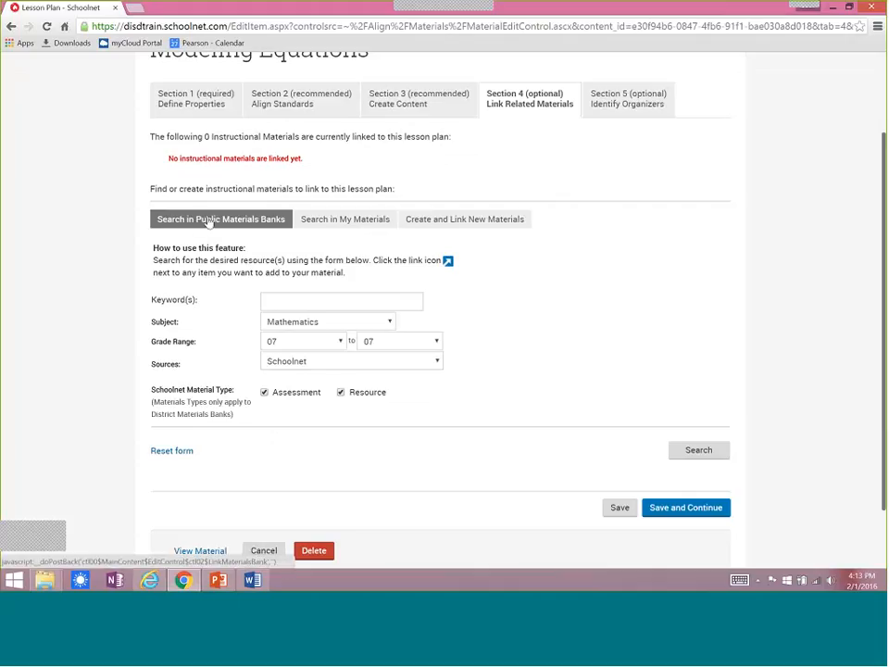
click(353, 227)
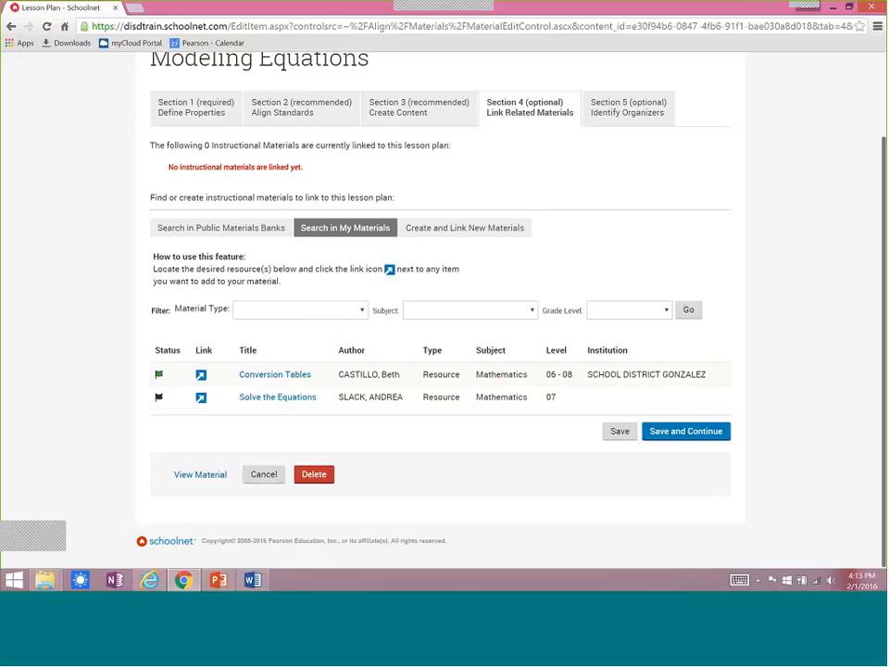
click(201, 399)
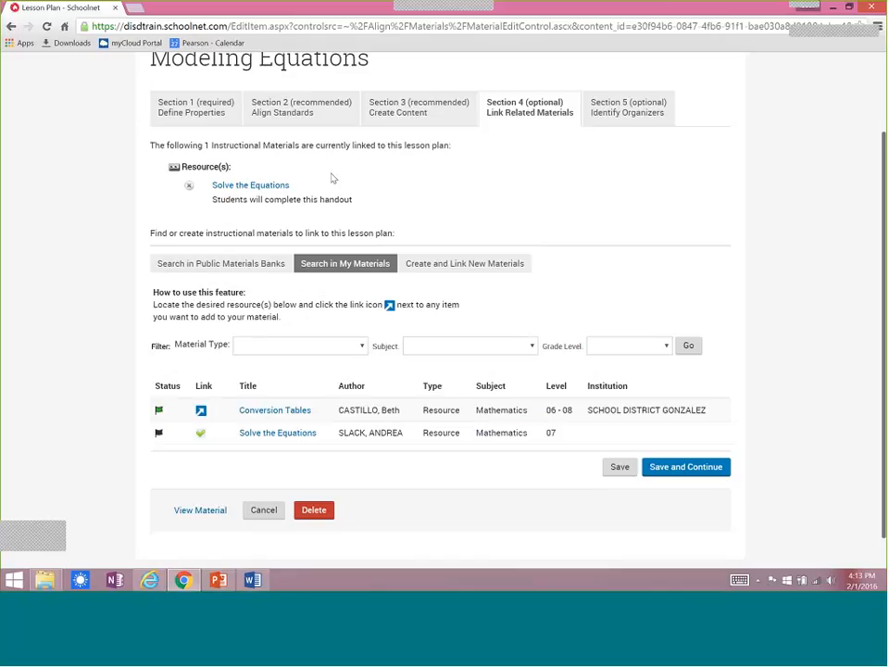
click(201, 410)
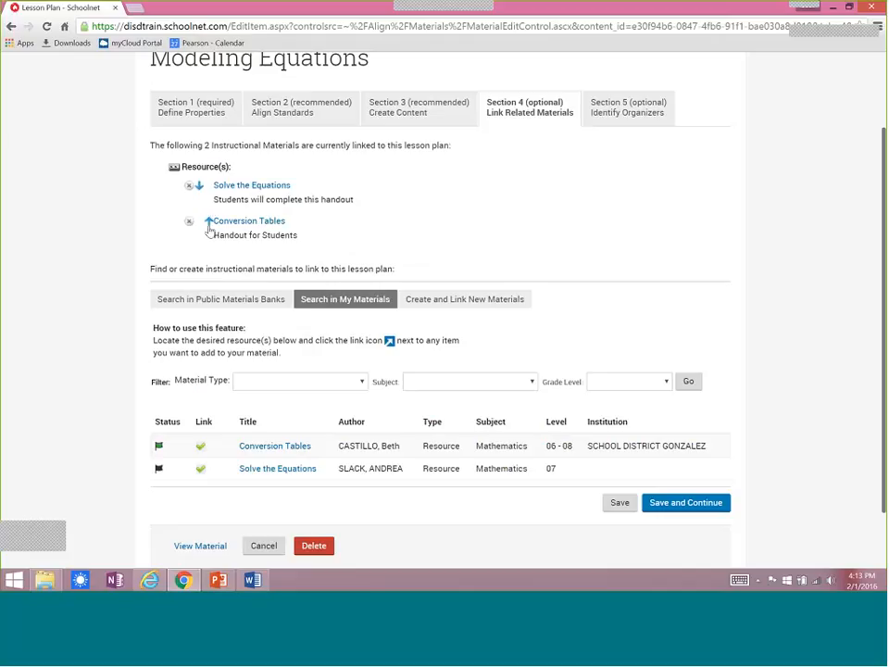
Search the public materials banks for Mathematics assessments and resources in the grade range 06 to 09.
click(219, 299)
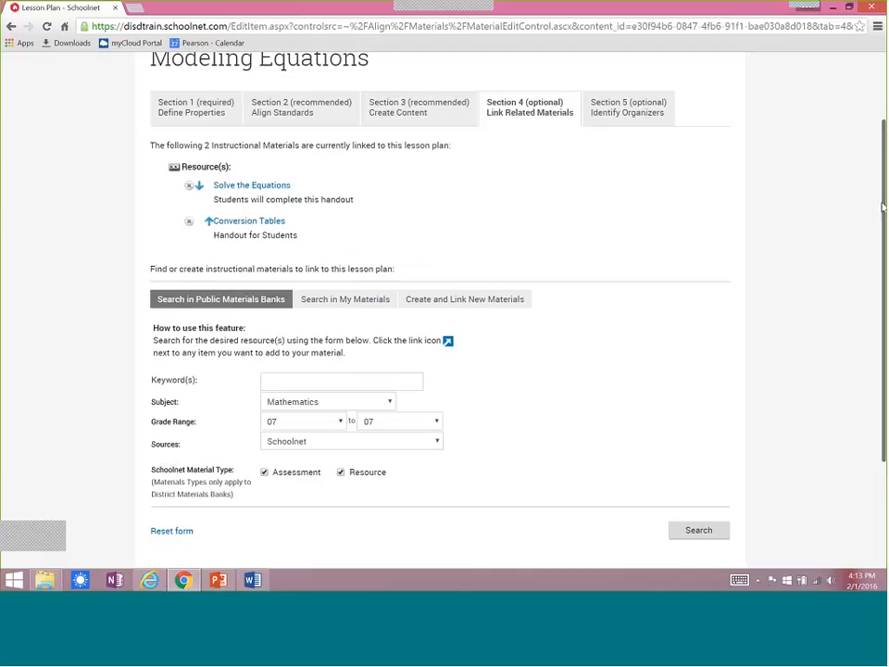
scroll(538, 281, down, 3)
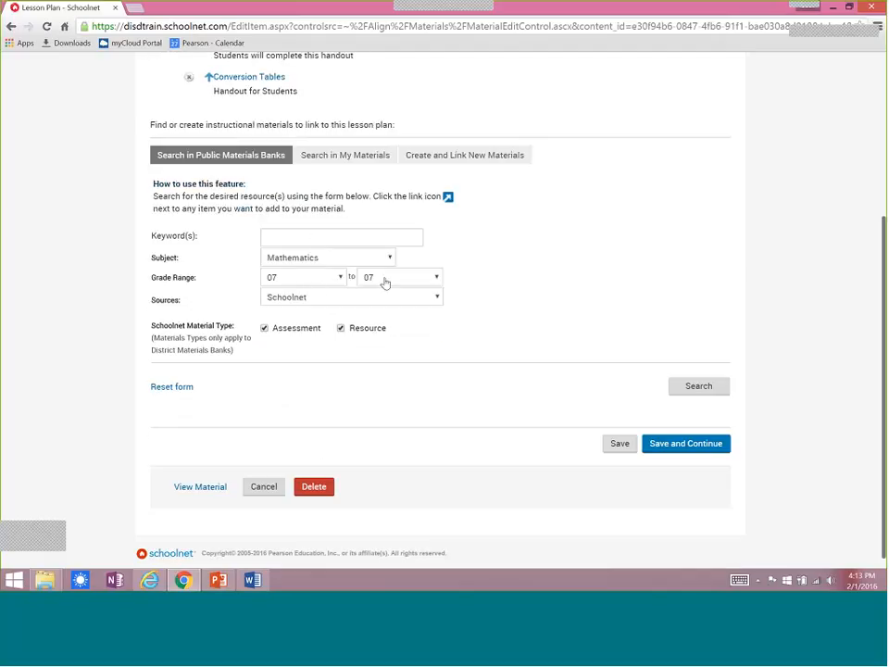
click(335, 278)
click(292, 389)
click(431, 279)
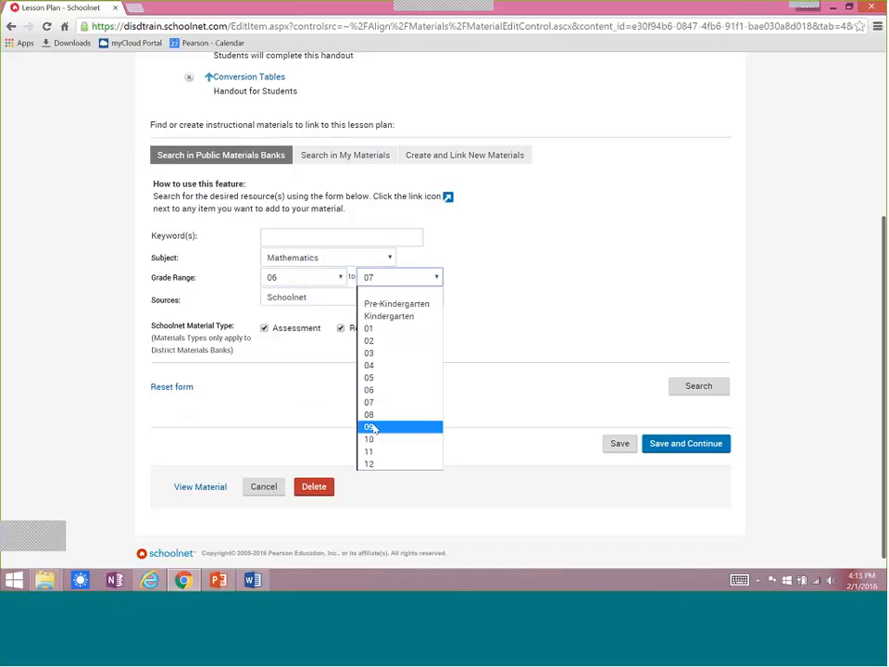
click(372, 428)
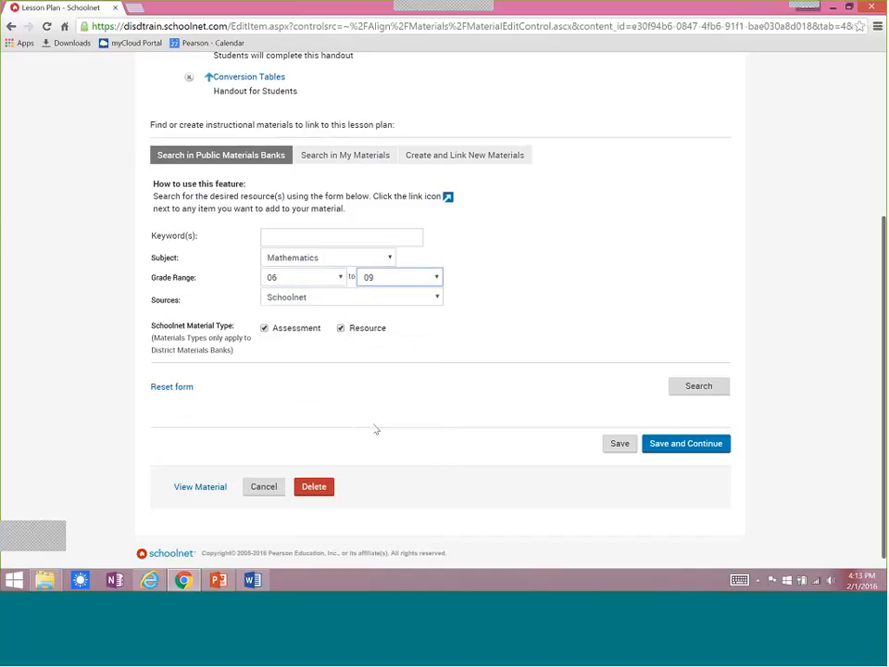
click(693, 389)
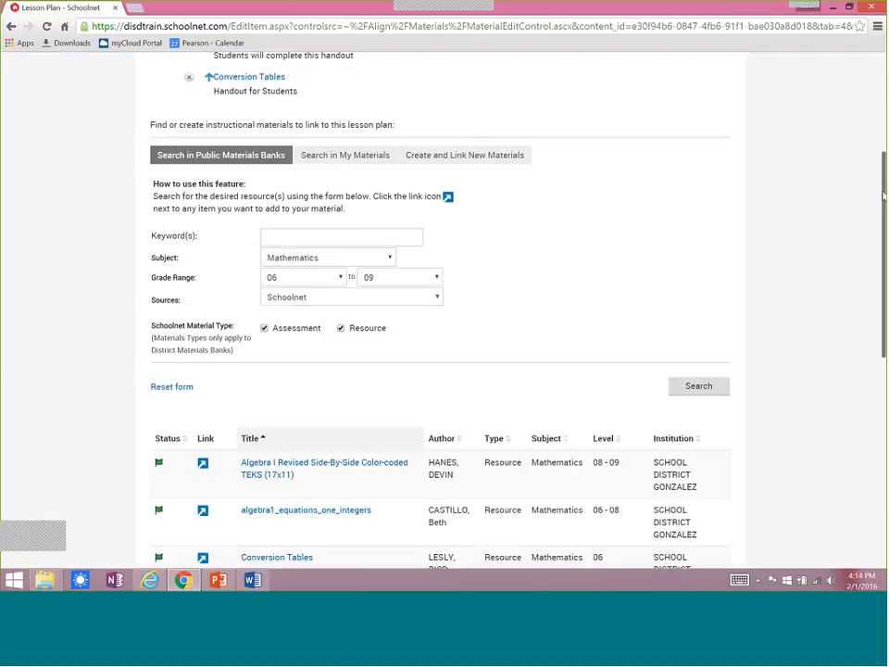
Link fact_family_addition_subtraction and Grade 6 Mathematics HMH Assessment Item Correlations from the search results to the lesson plan.
drag(884, 197, 884, 362)
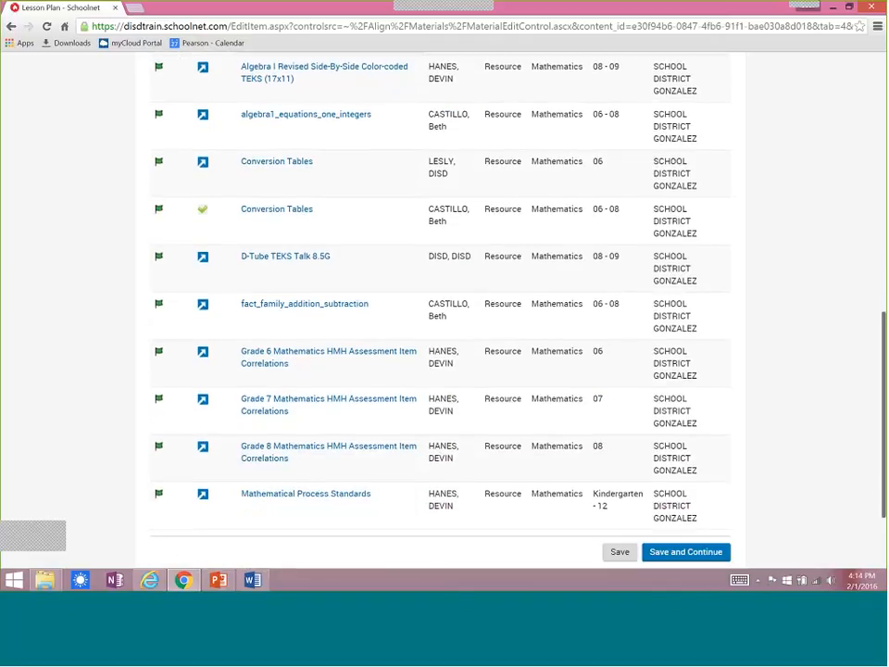
click(203, 307)
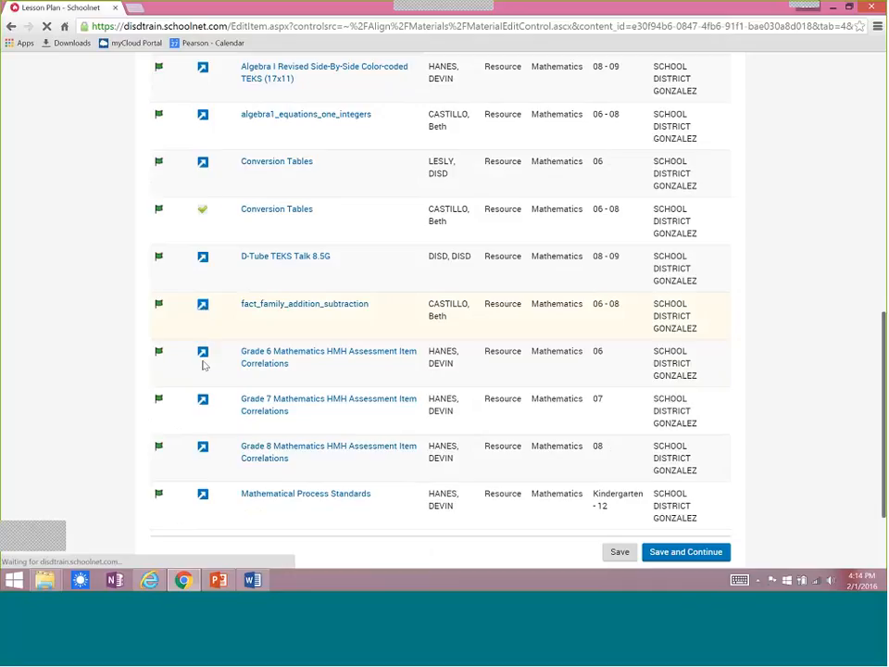
click(203, 389)
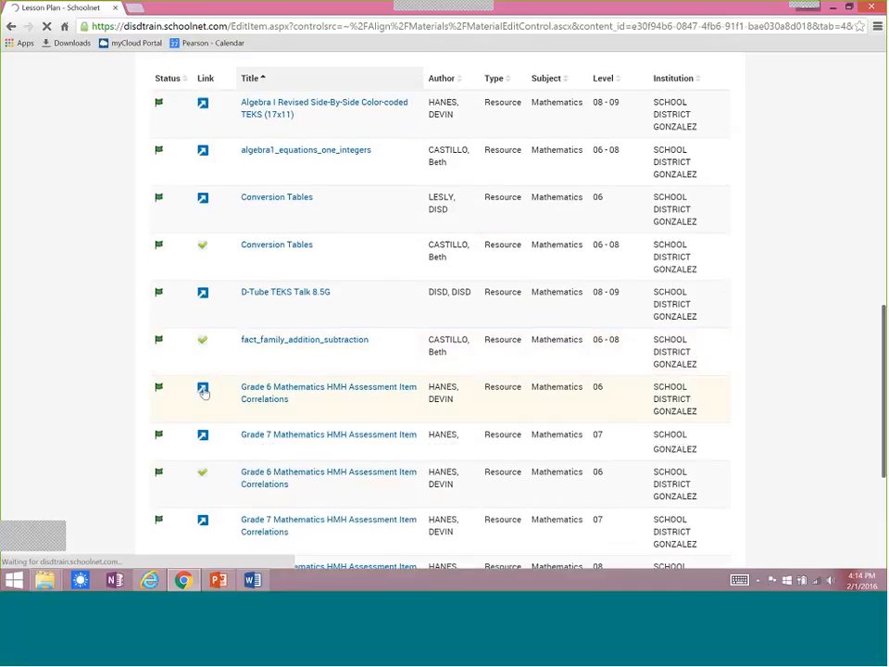
scroll(884, 109, up, 5)
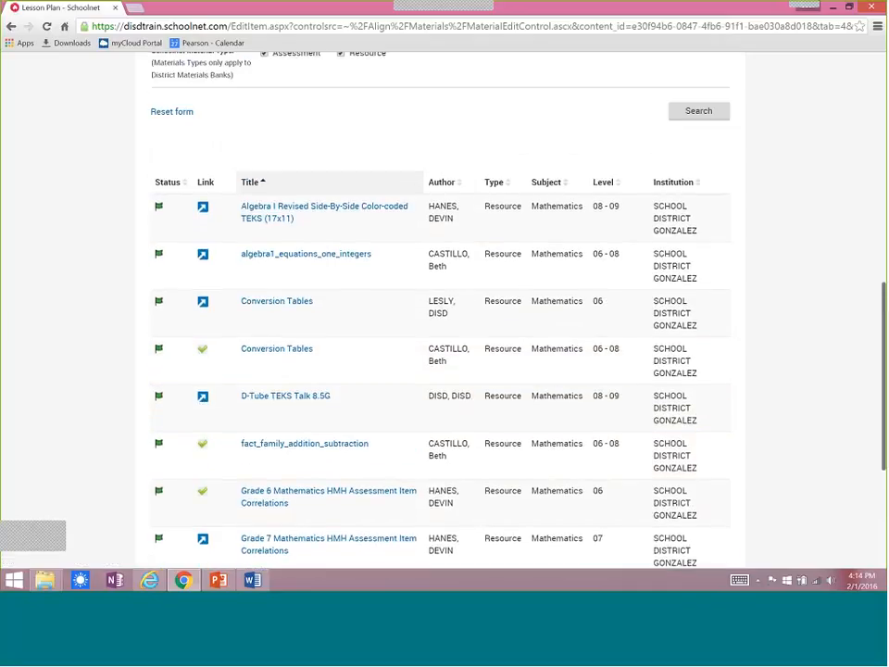
scroll(884, 109, up, 3)
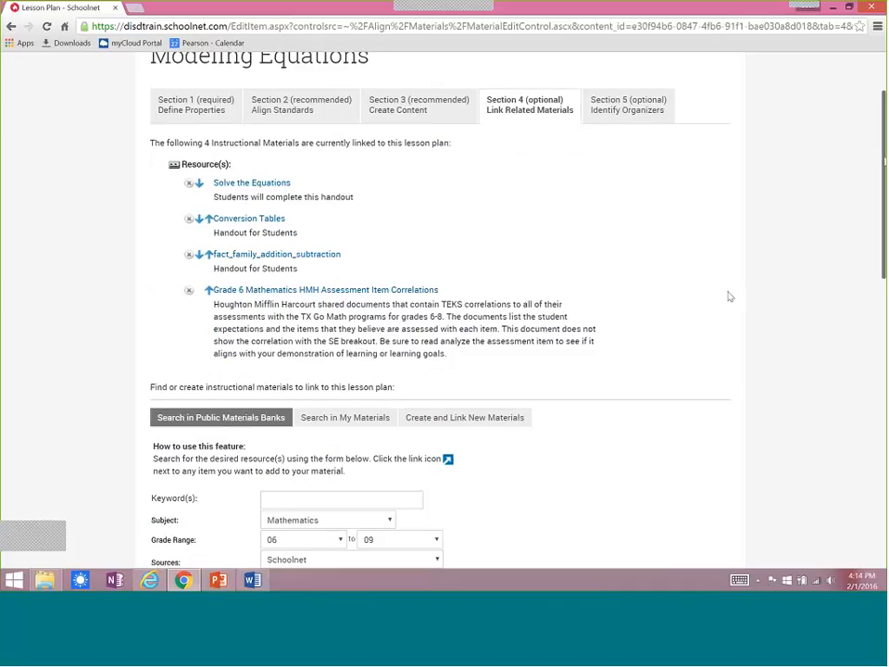
Open the form for creating and linking new materials, set its format to Web Site and look over the other format choices.
click(458, 419)
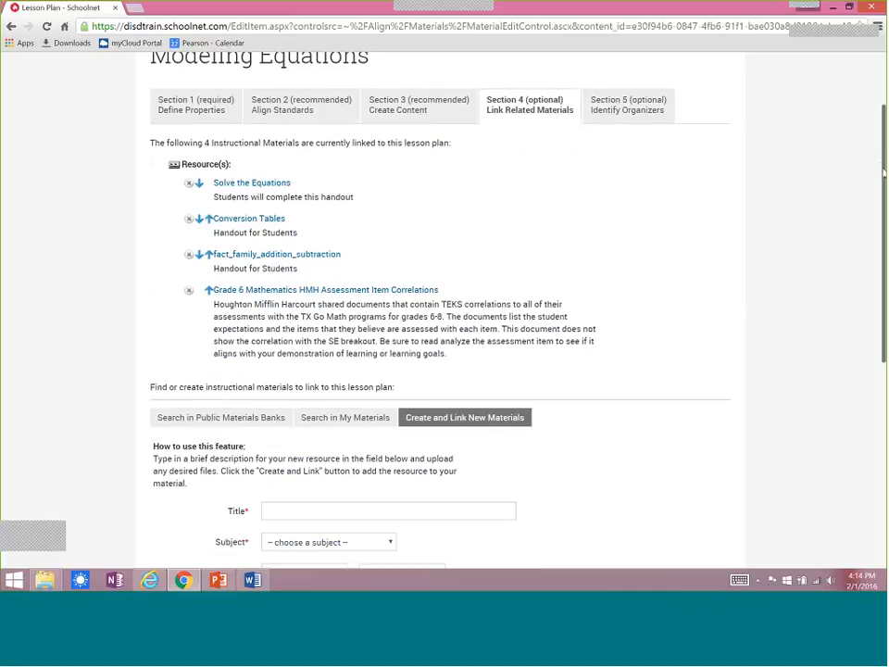
scroll(391, 188, down, 5)
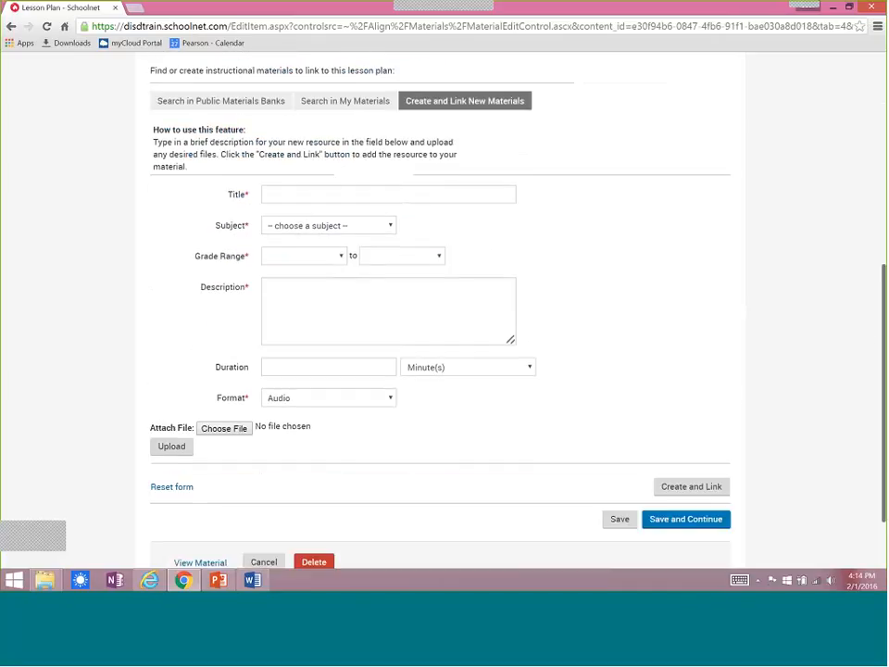
click(297, 400)
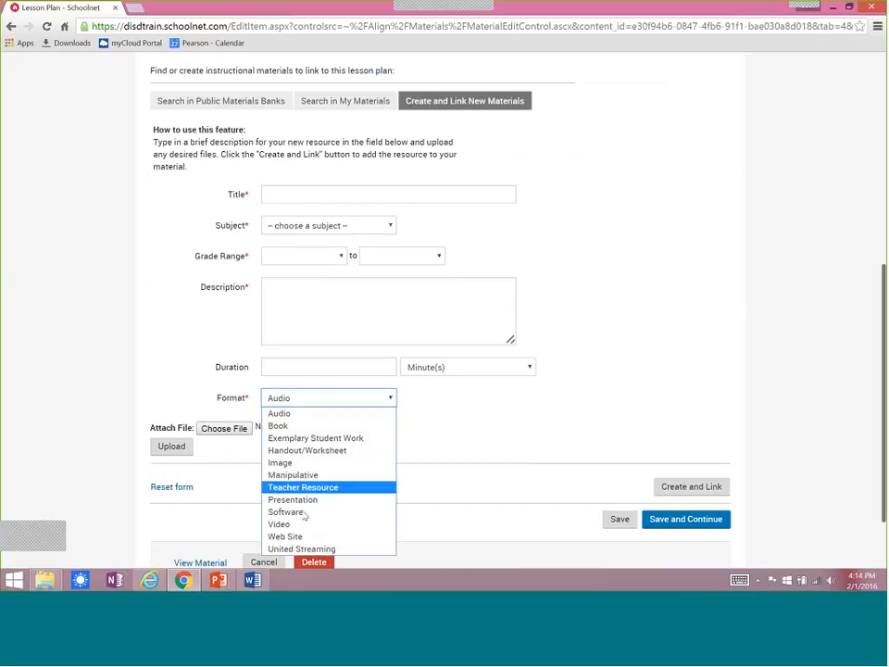
click(309, 536)
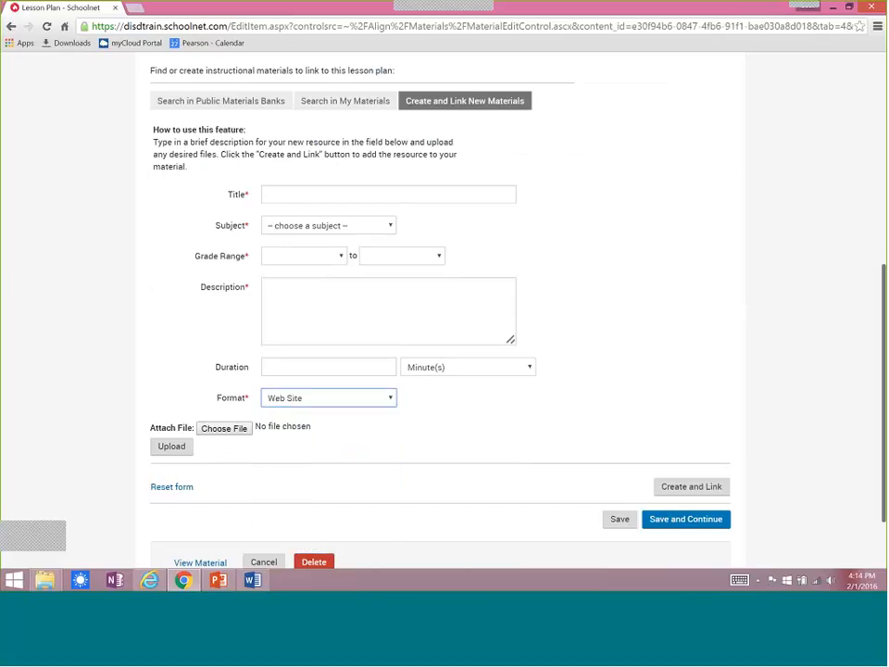
click(392, 397)
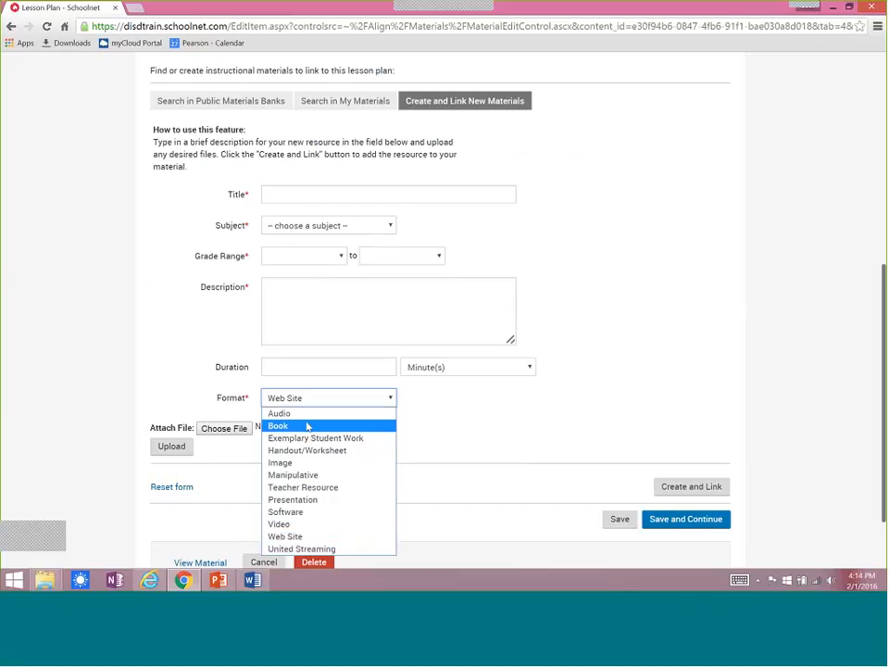
click(518, 413)
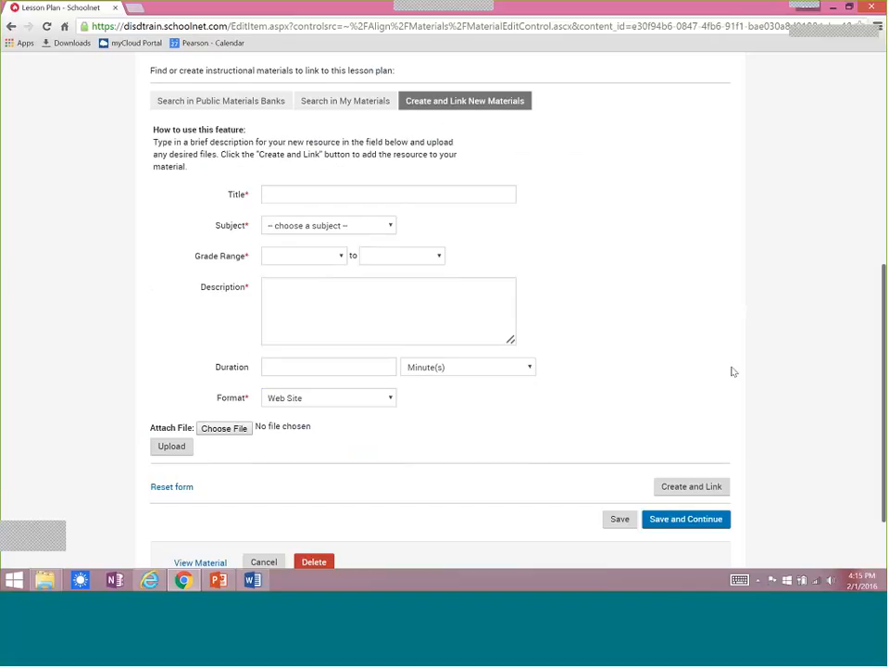
Save and continue to the organizers, choose Hands-on instruction, Large Group instruction and Small group instruction, and save them.
click(680, 521)
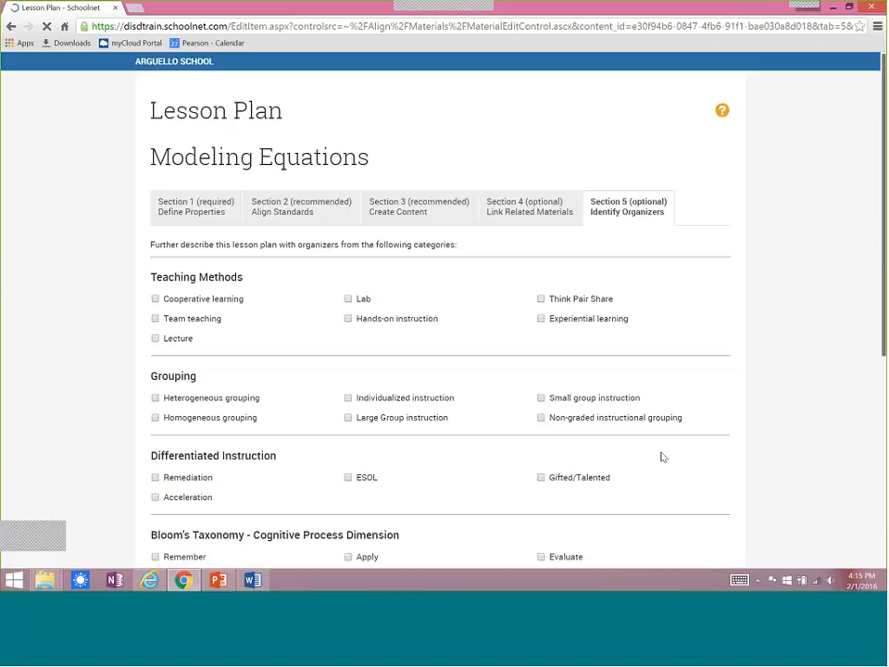
click(350, 320)
click(348, 418)
click(540, 400)
scroll(710, 436, down, 4)
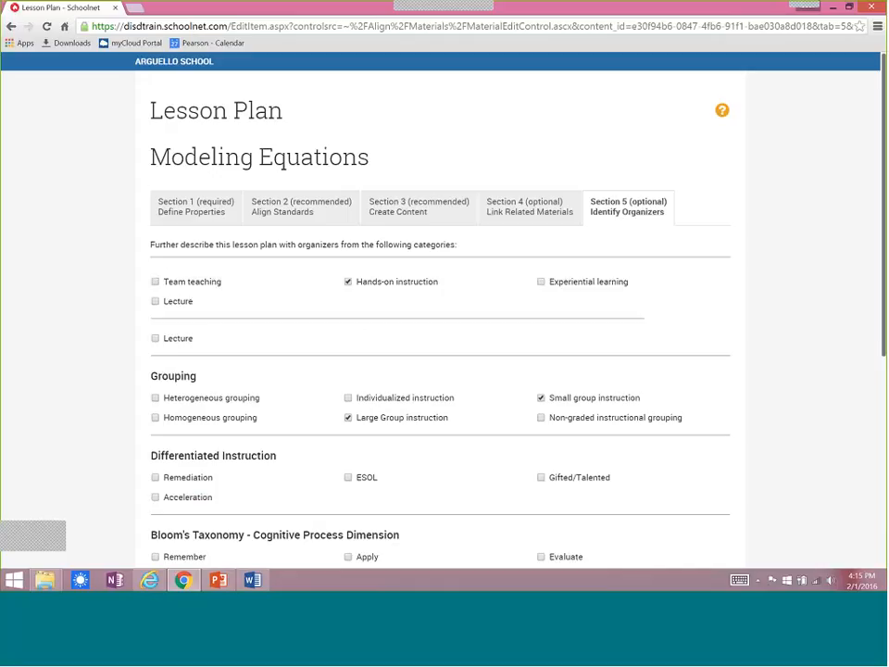
click(710, 433)
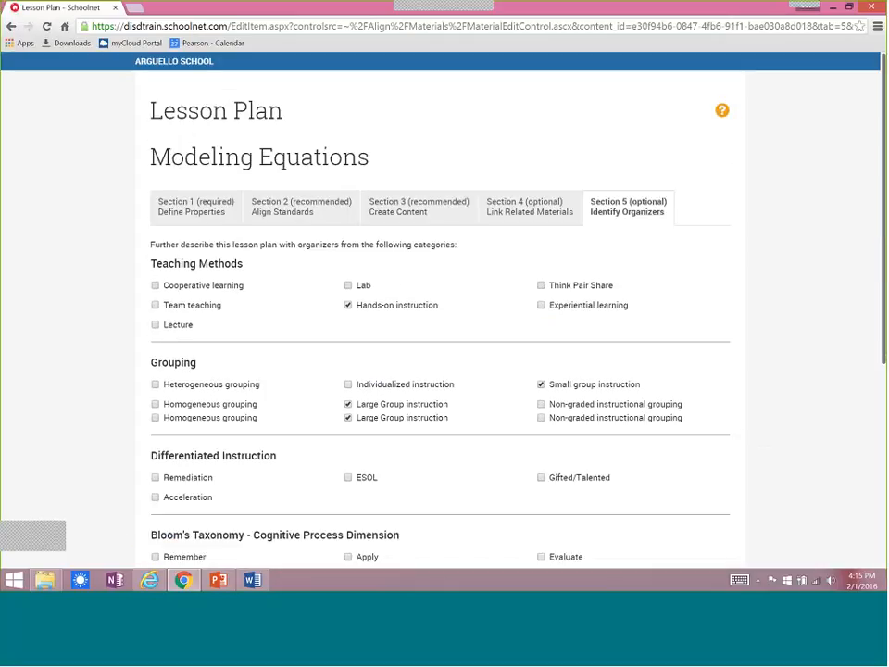
scroll(859, 450, down, 3)
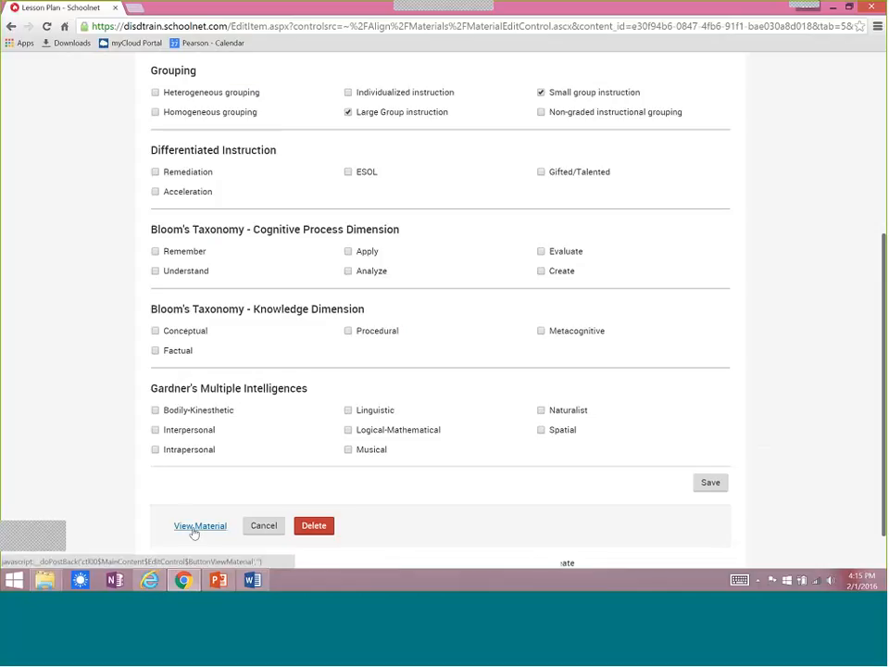
View the Modeling Equations lesson plan, examine its standards, linked materials and organizers, and open the linked Solve the Equations resource before returning.
click(193, 528)
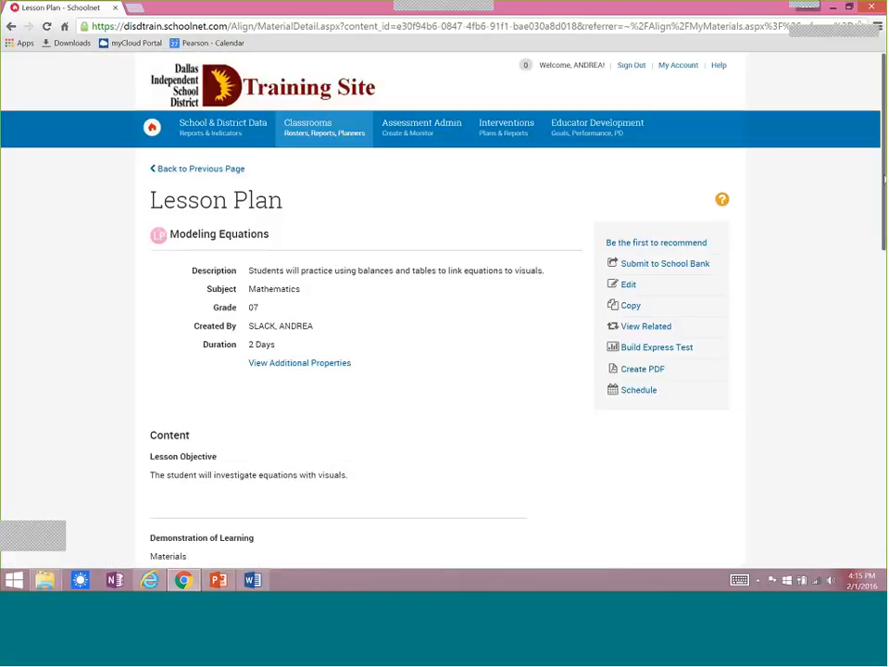
drag(883, 163, 877, 245)
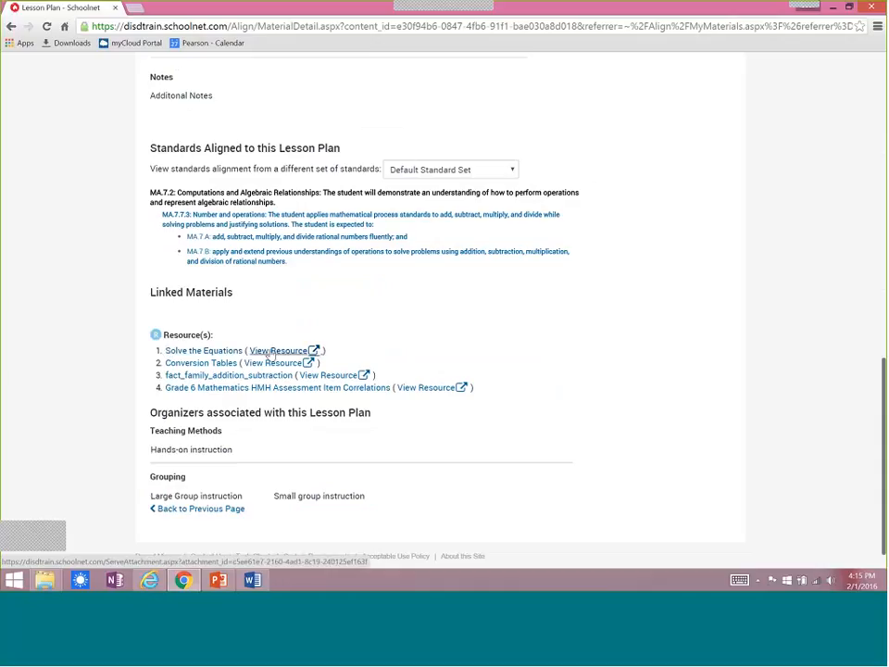
click(207, 351)
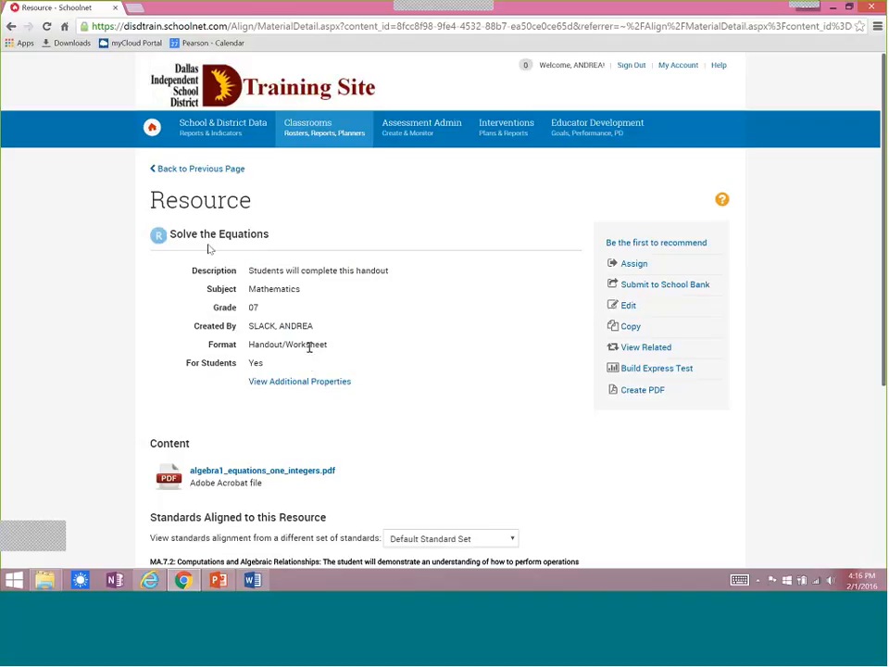
click(193, 170)
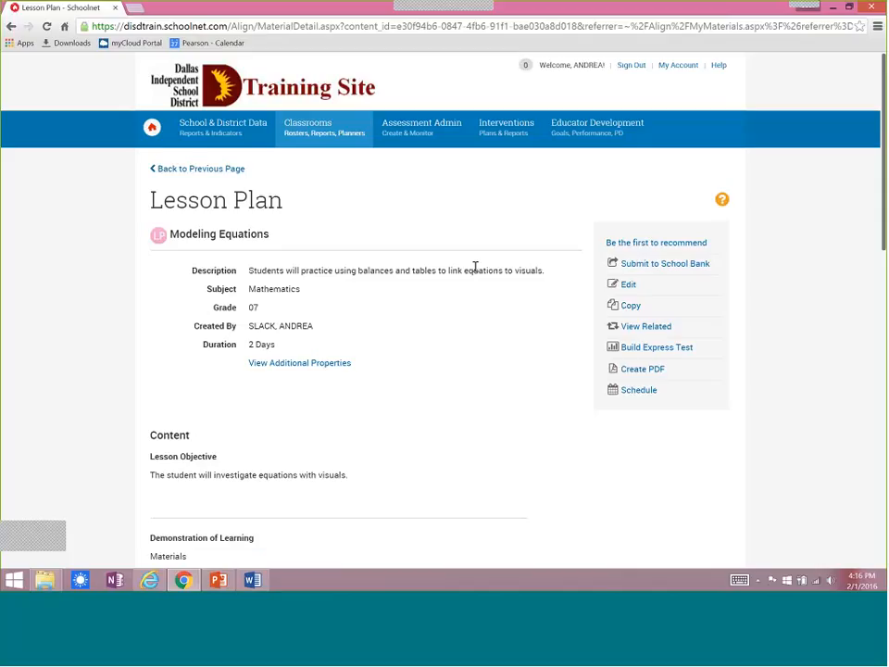
Start submitting the Modeling Equations lesson plan to the School Bank and cancel the submission to keep it private.
click(646, 266)
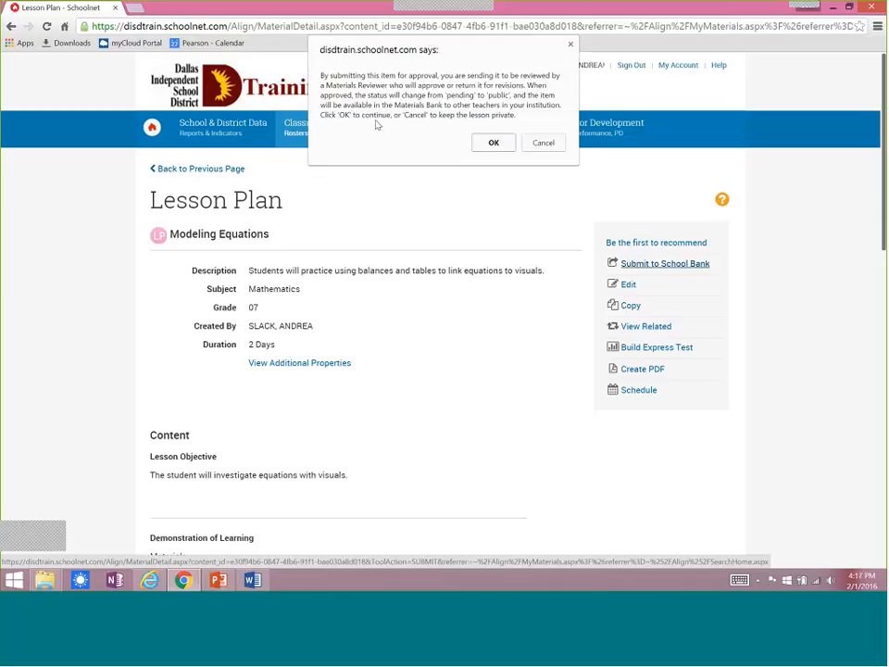
click(543, 148)
click(543, 145)
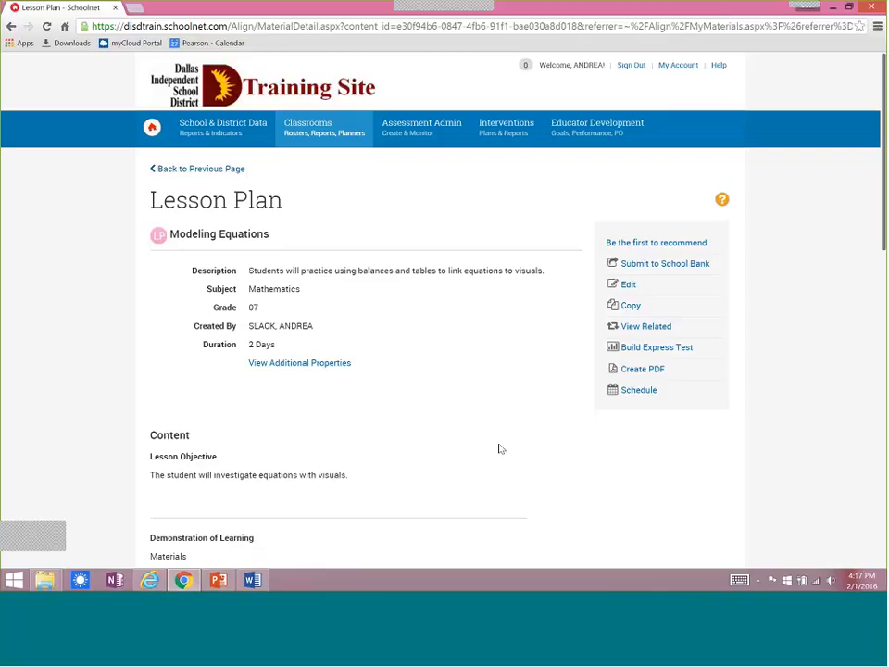
Switch to the Classrooms Part 2 presentation in PowerPoint.
click(220, 582)
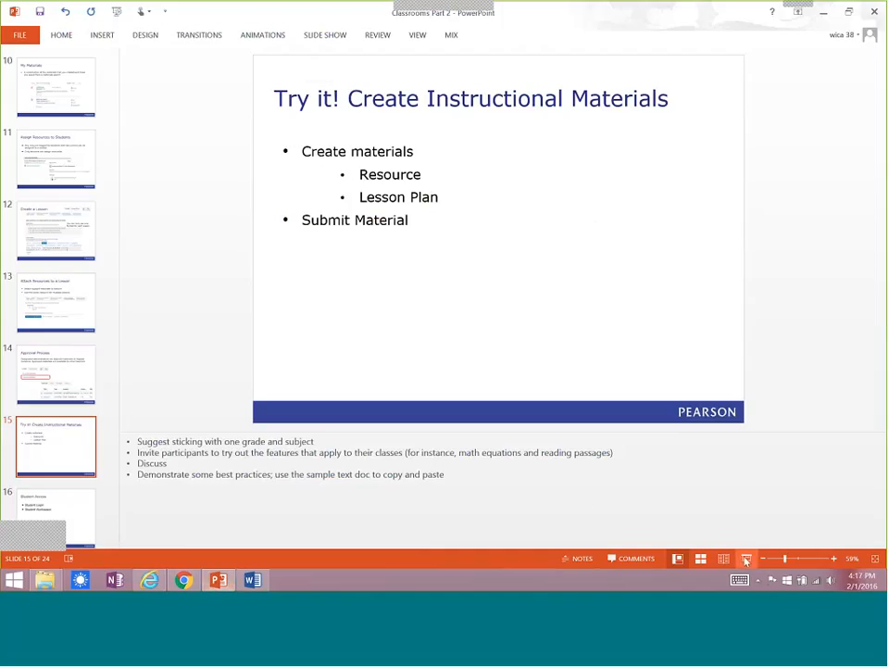
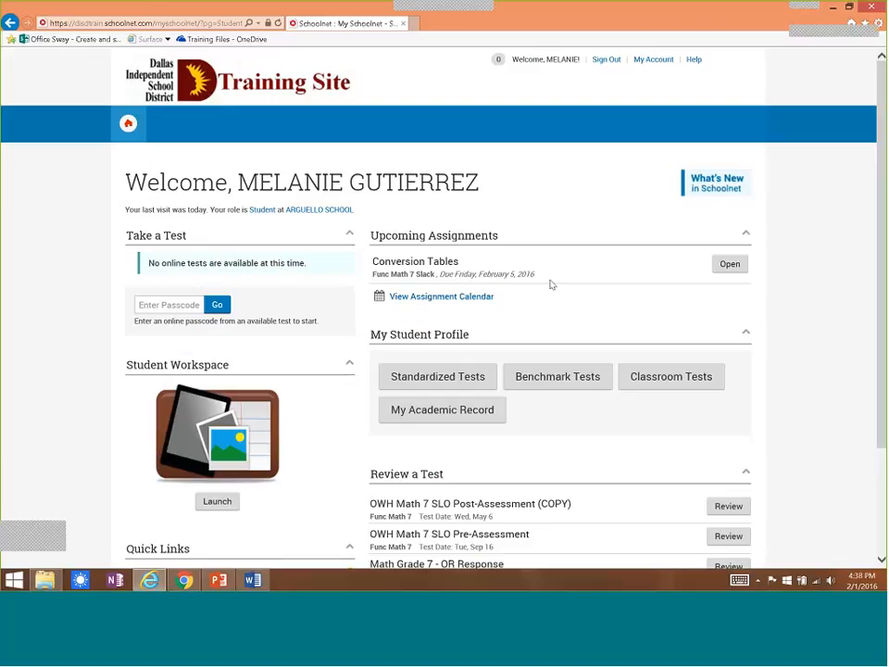
Examine the details, instructions and attachment of the upcoming Conversion Tables assignment as a student and close them.
click(726, 266)
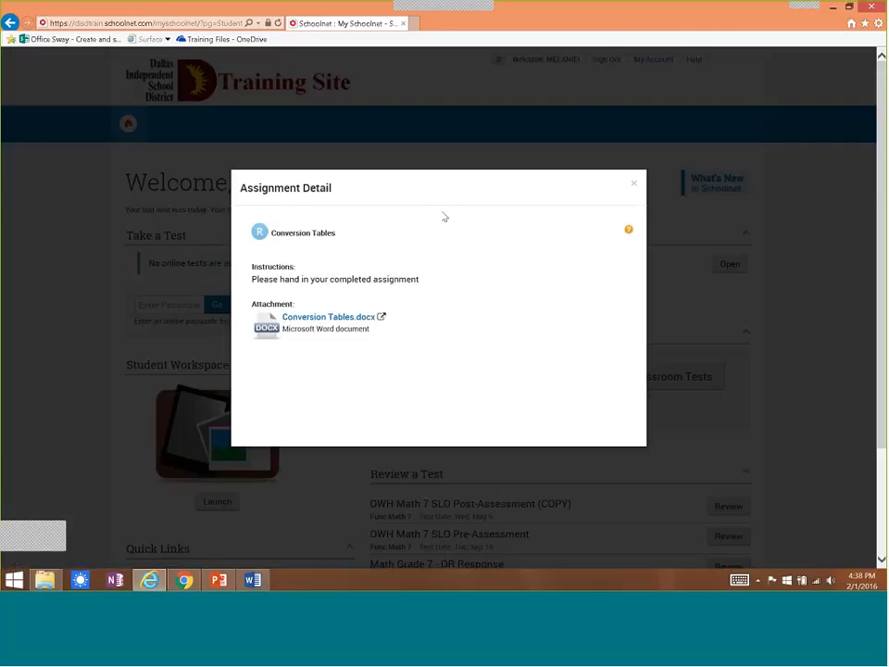
click(636, 184)
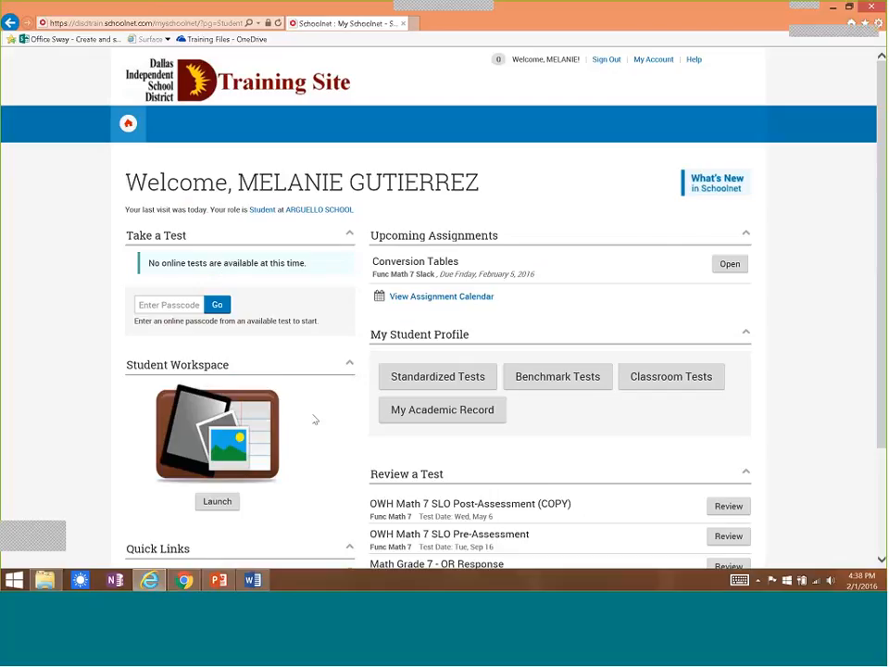
Start a new portfolio in the Student Workspace titled "Math 7 Assignments" with the description "All my homework".
click(219, 504)
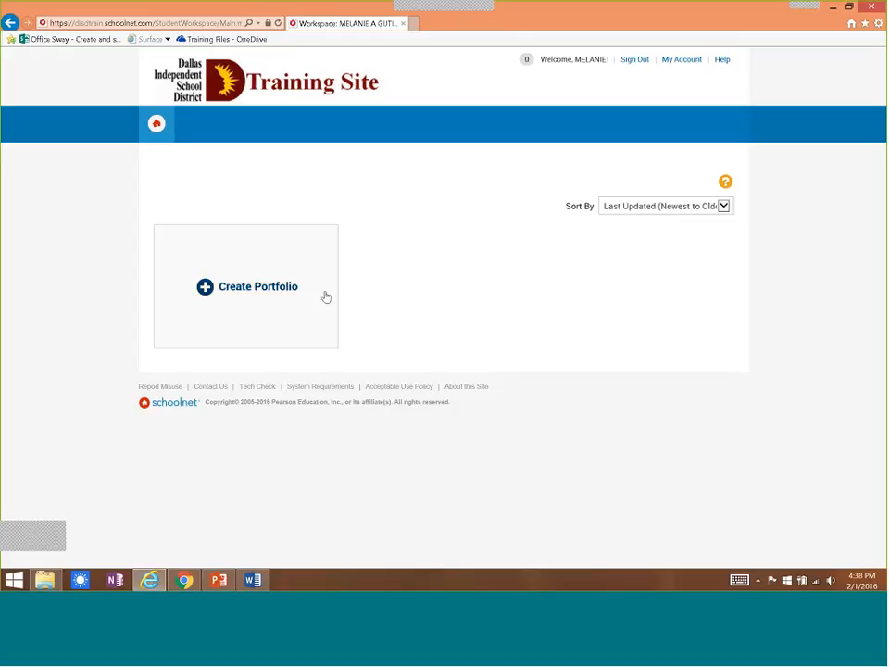
click(250, 294)
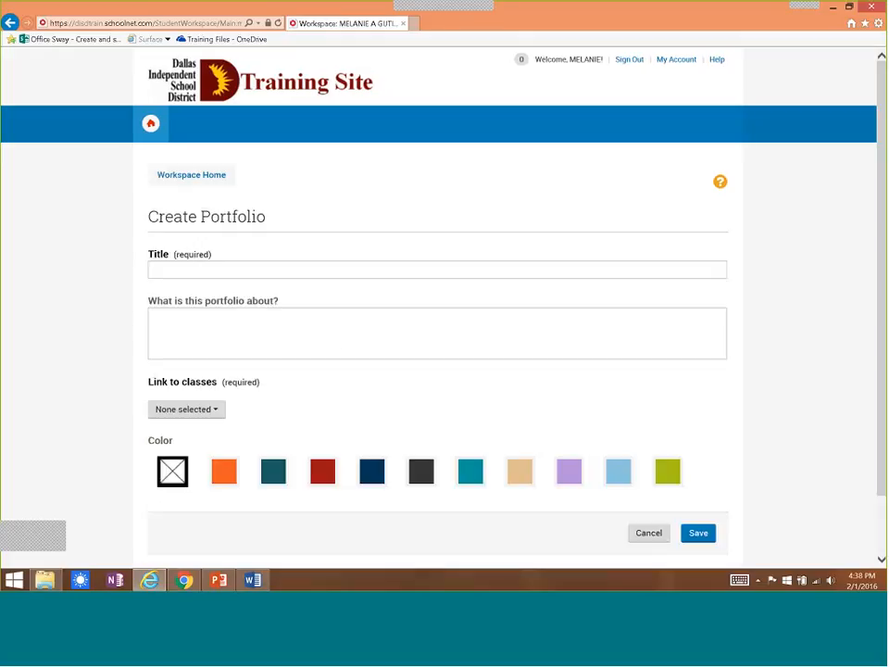
click(163, 269)
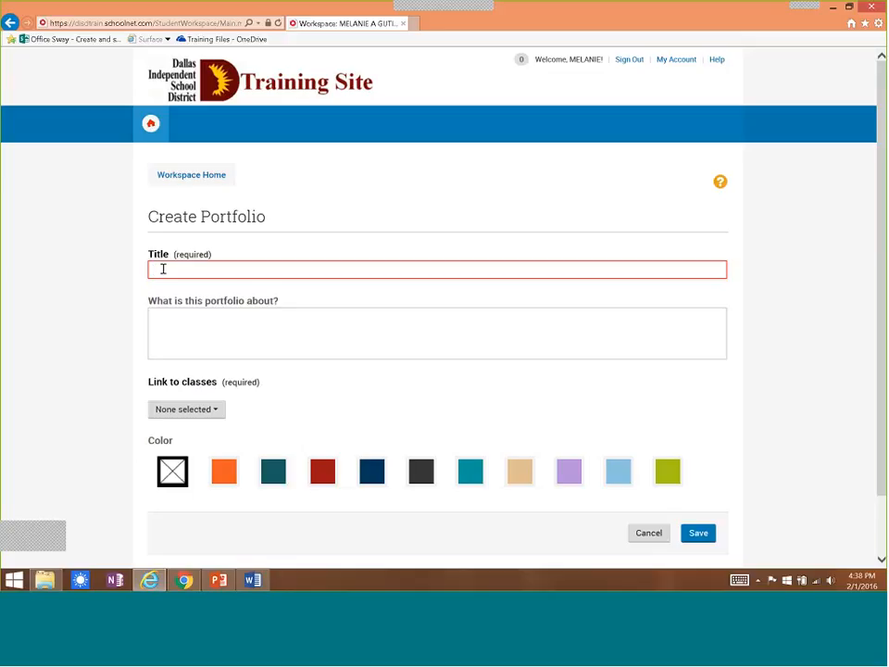
text(My)
text(th)
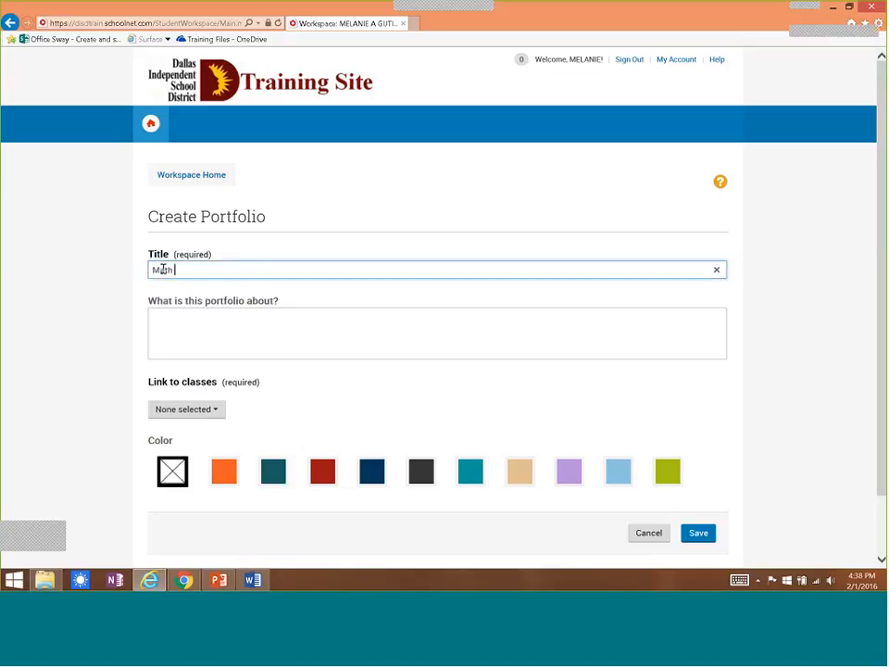
text( 7 Assig)
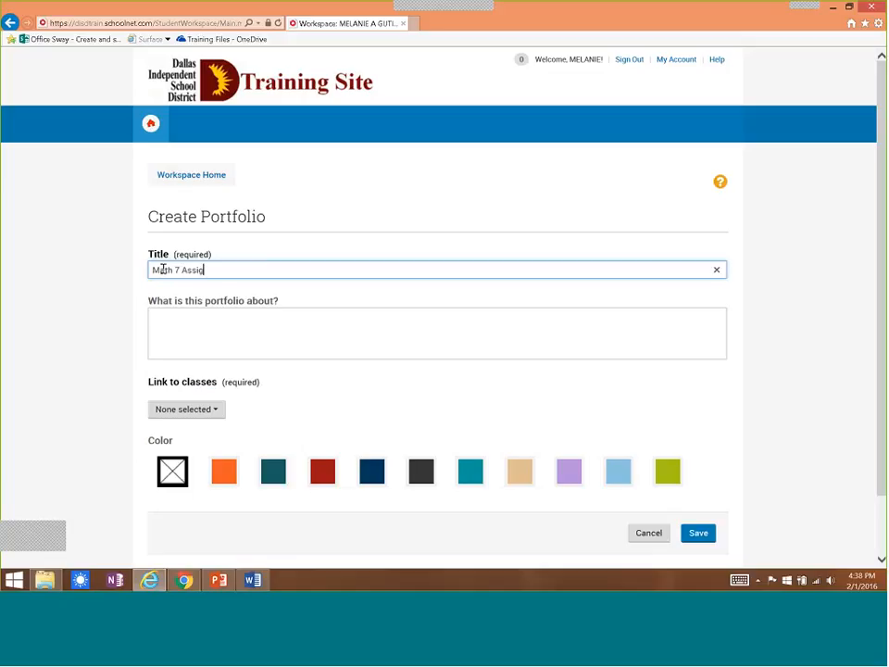
text(nments)
click(177, 324)
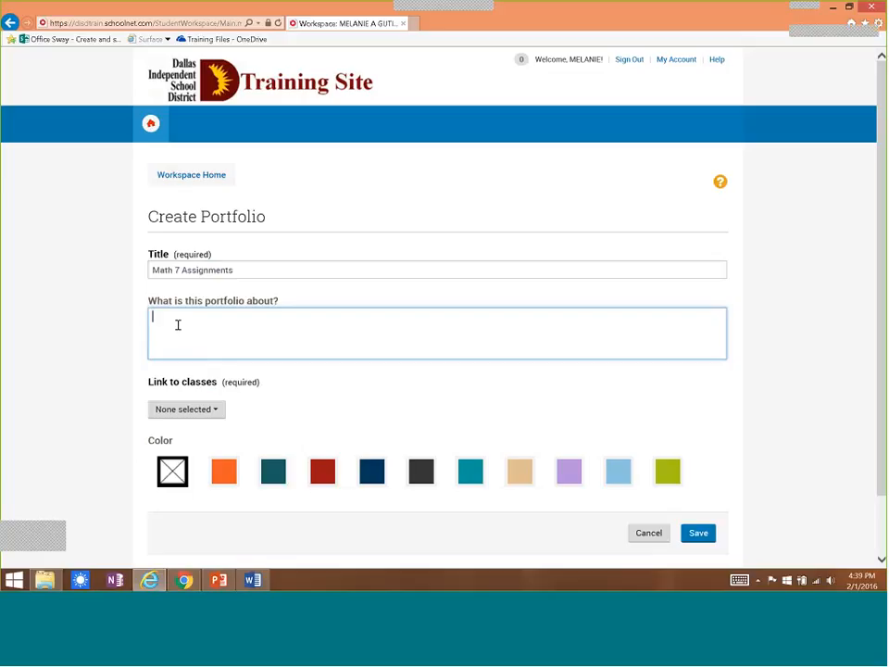
text(All my home)
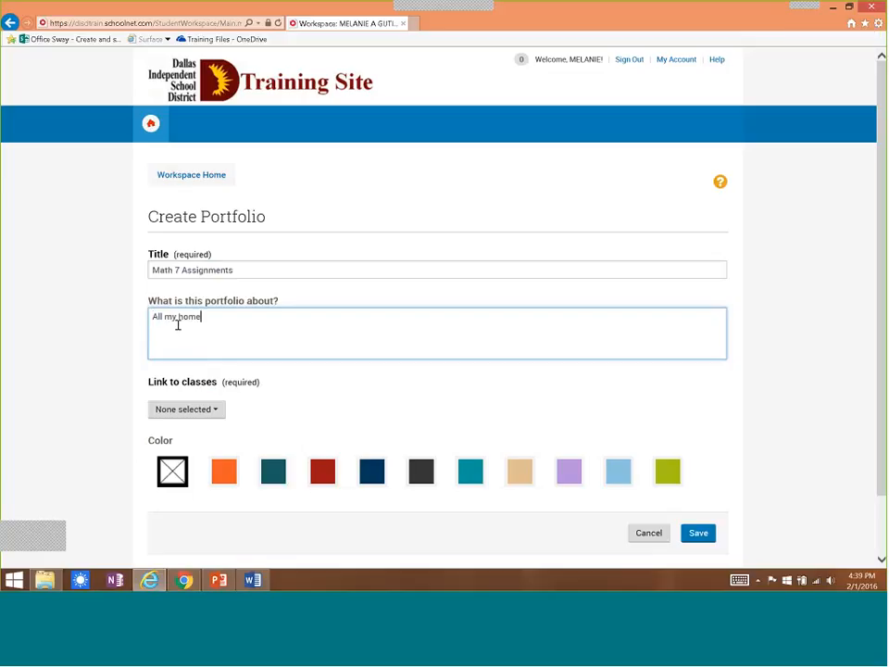
text(work)
Link the portfolio to the second FUNC MATH 7 class under Mathematics, choose the bright teal color, and save it.
click(211, 410)
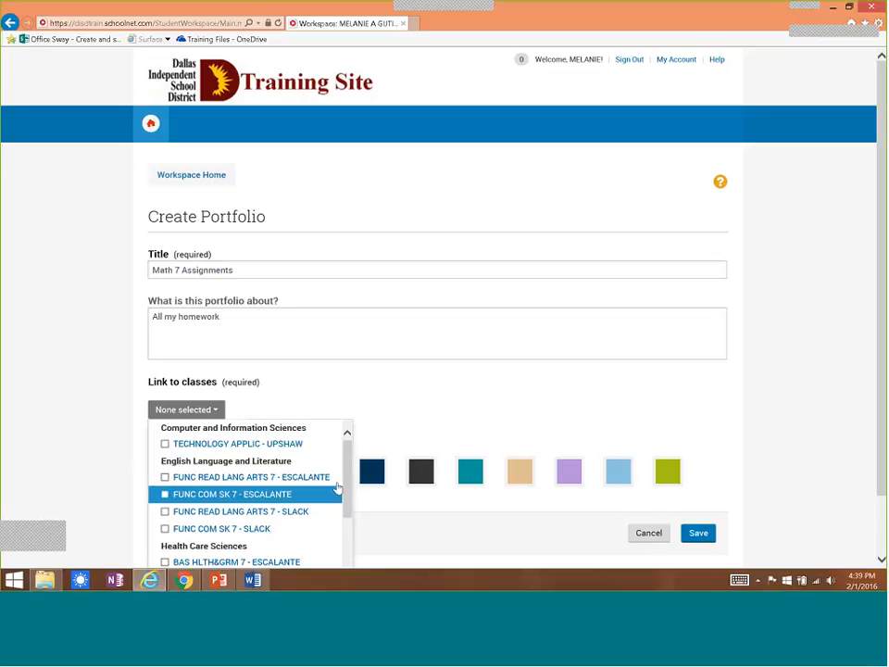
mouse_move(347, 481)
mouse_down()
mouse_move(343, 531)
mouse_move(311, 541)
mouse_up()
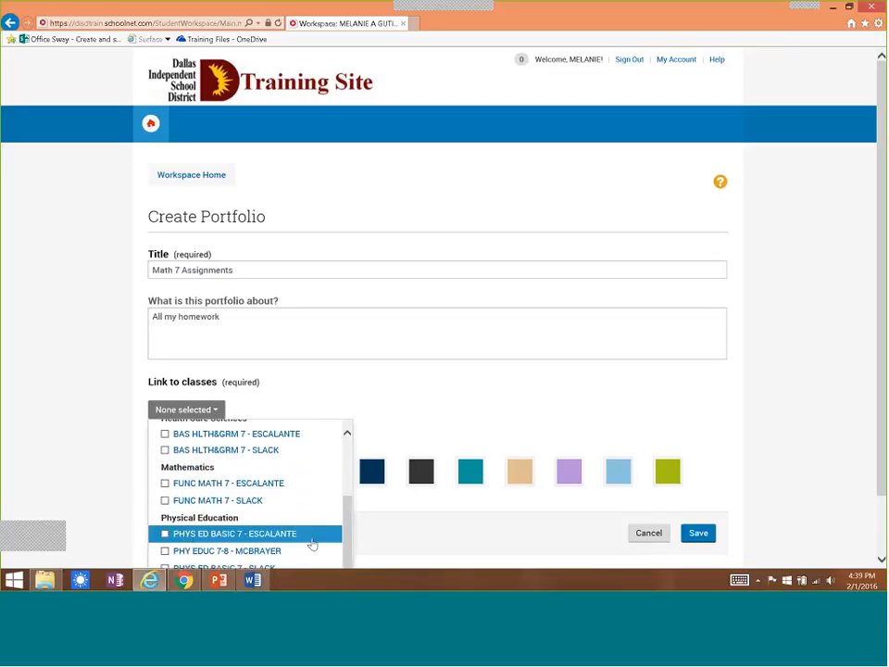
click(165, 500)
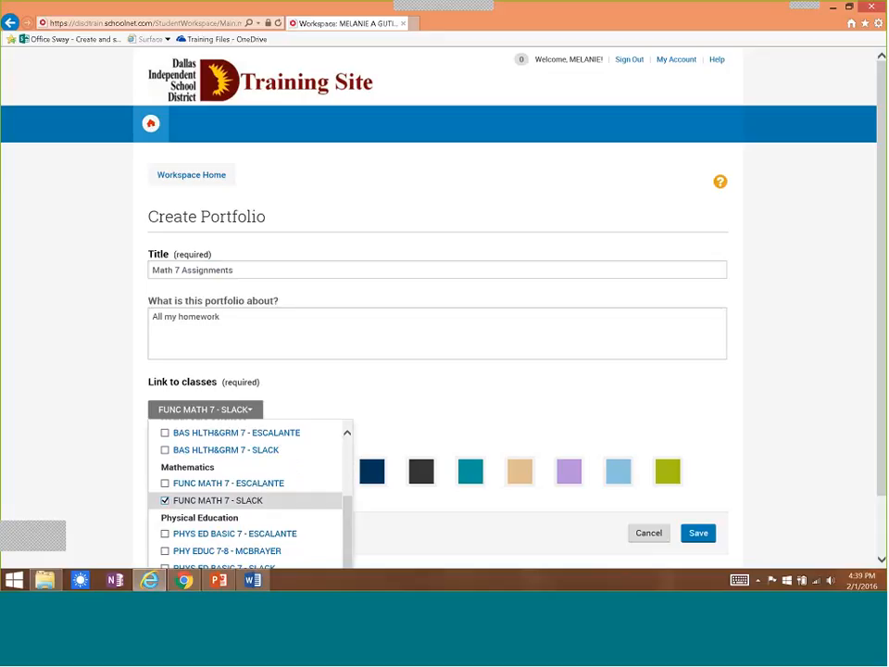
click(309, 335)
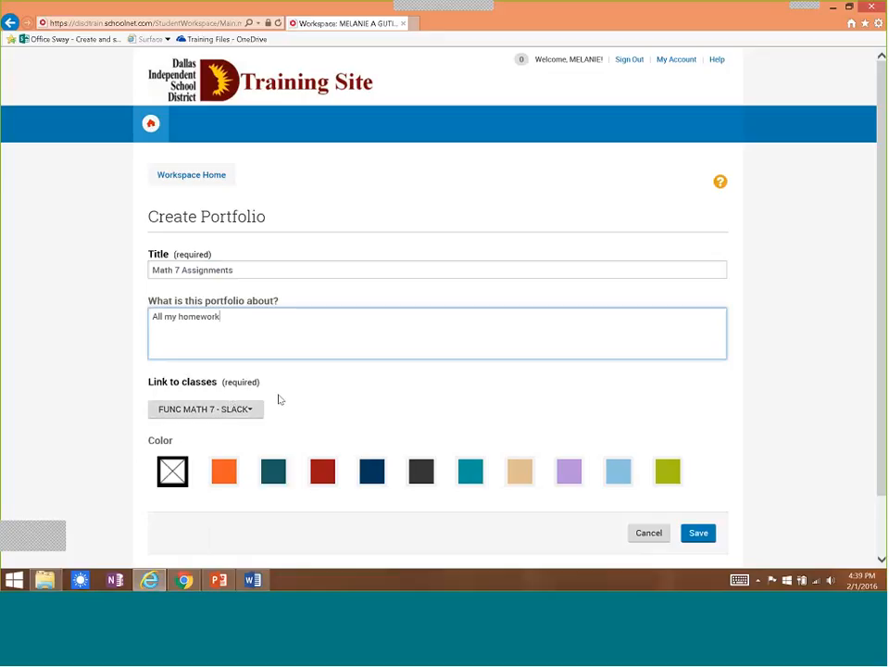
click(467, 474)
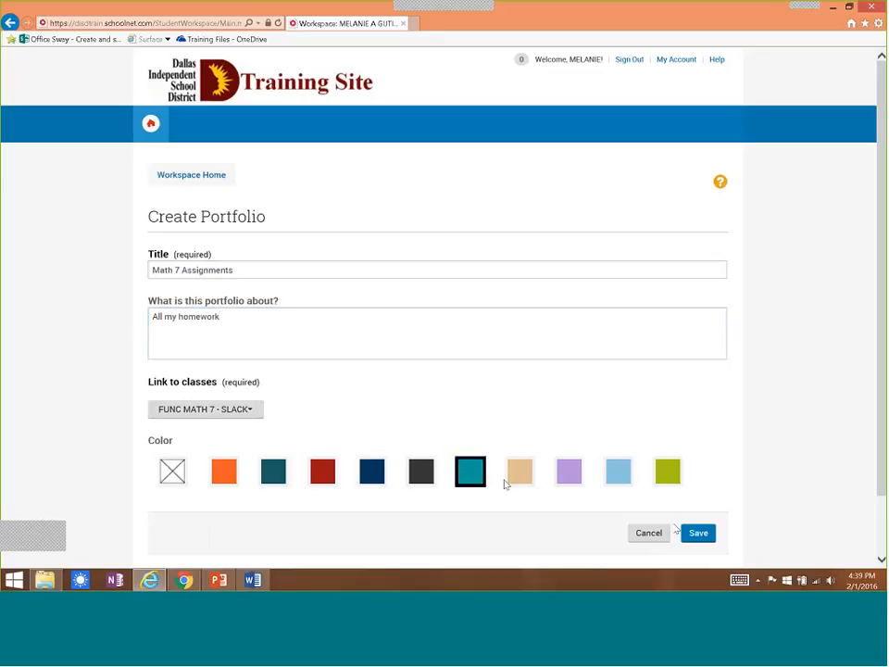
click(699, 537)
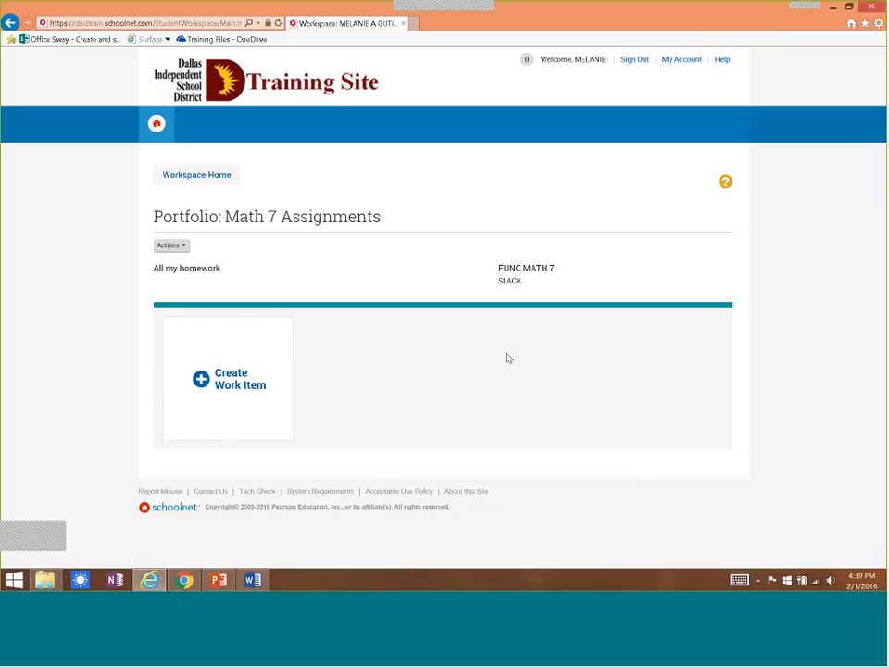
Examine the actions available for the Math 7 Assignments portfolio without choosing one.
click(185, 249)
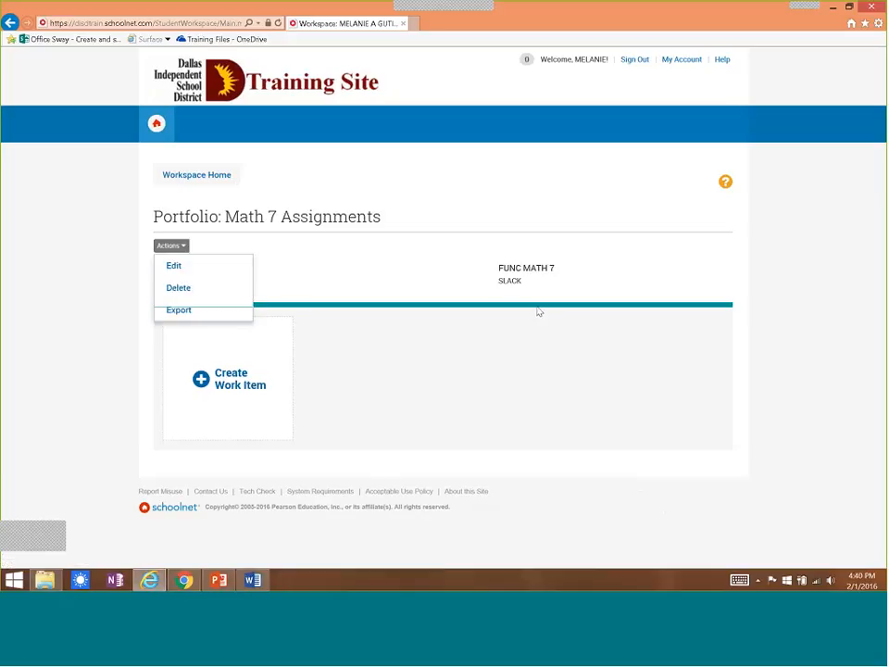
click(778, 315)
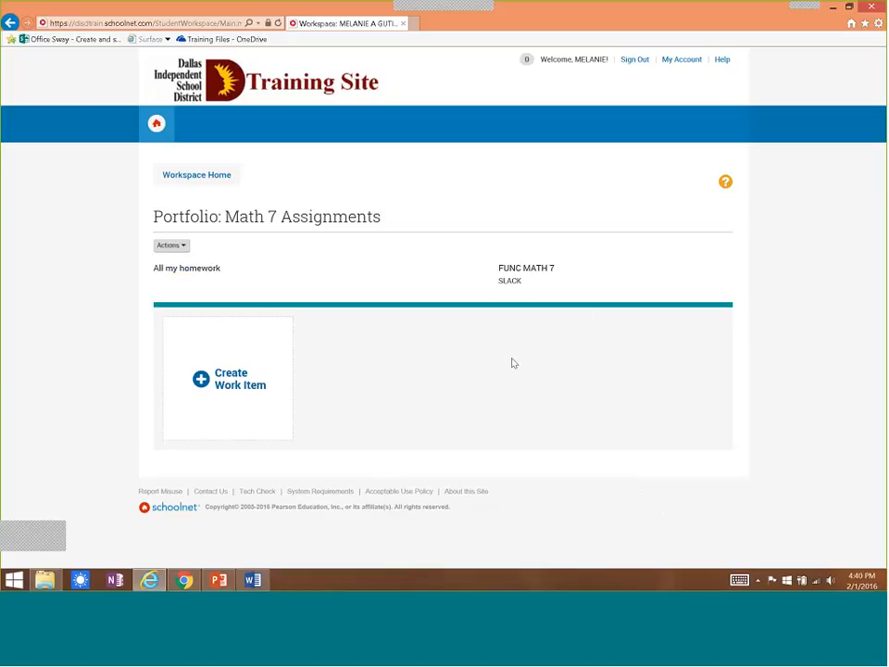
Start a work item in the portfolio titled "Equation Assignment" with the text "Here is the assignment".
click(248, 388)
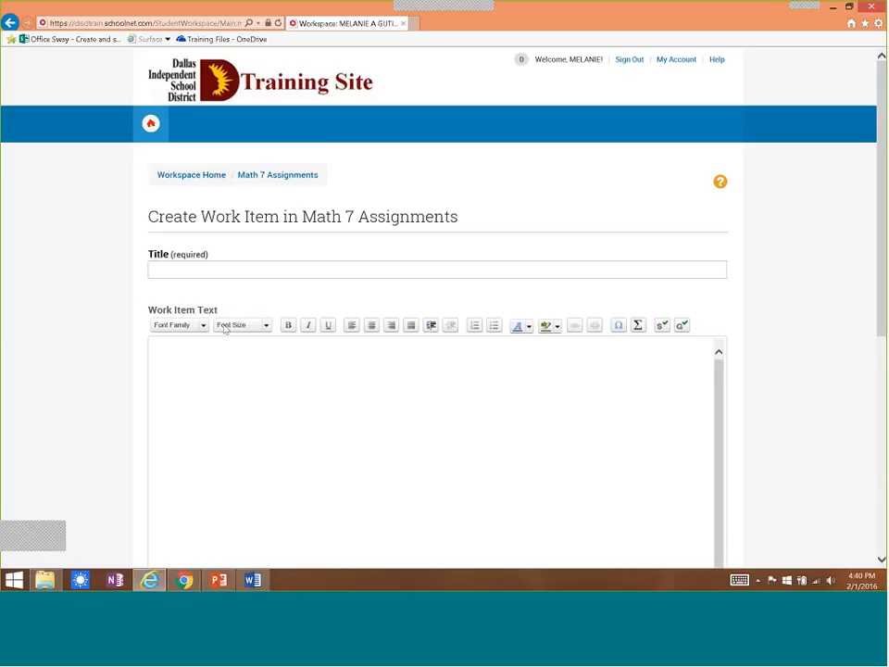
click(226, 272)
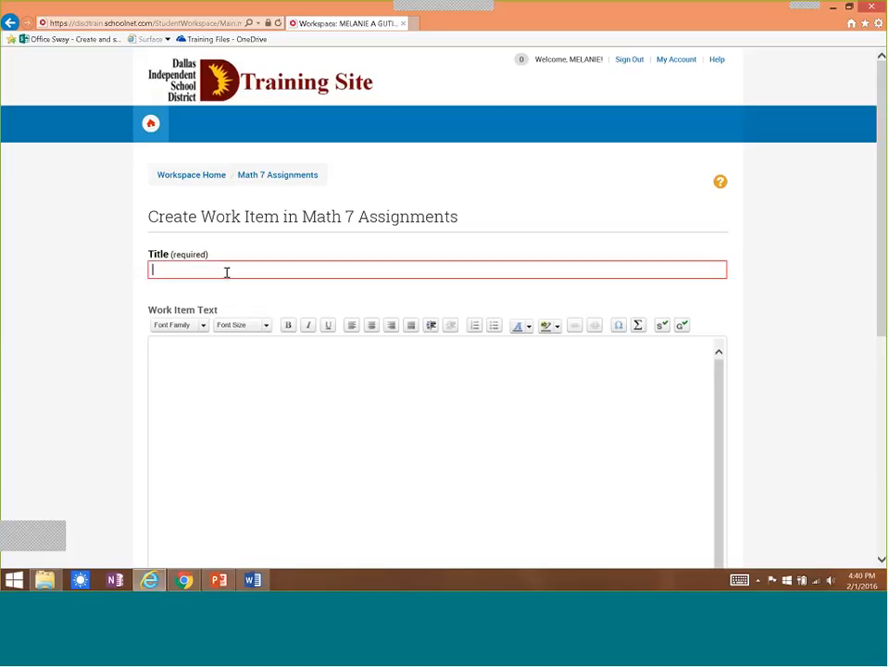
text(Equ)
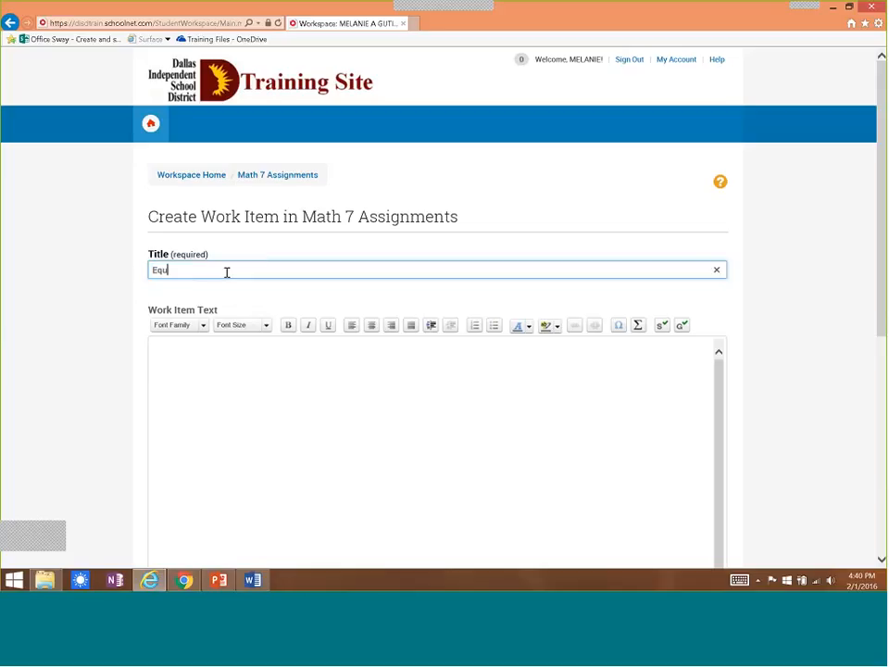
text(ation Assignment)
click(223, 373)
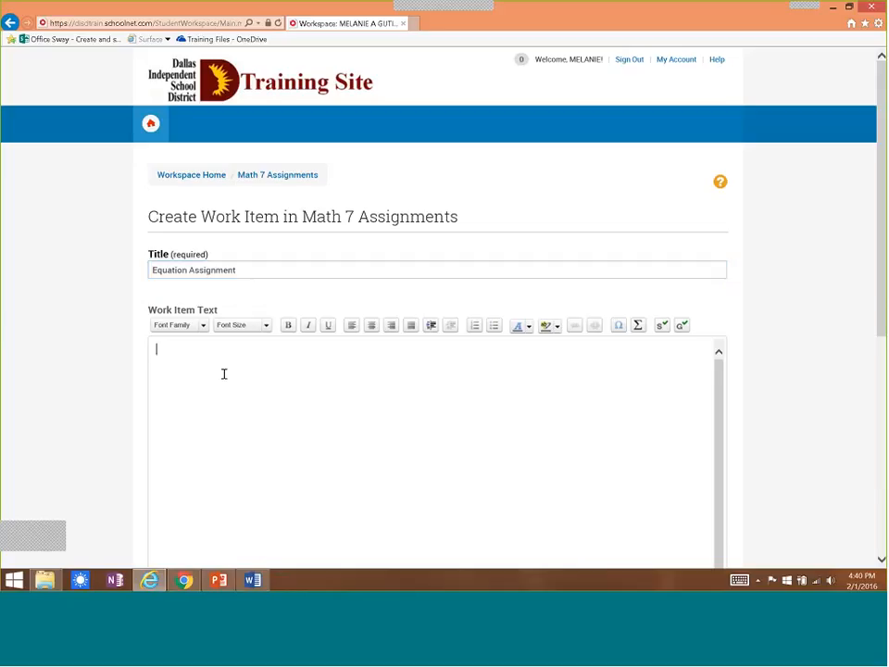
text(Here is the assignment)
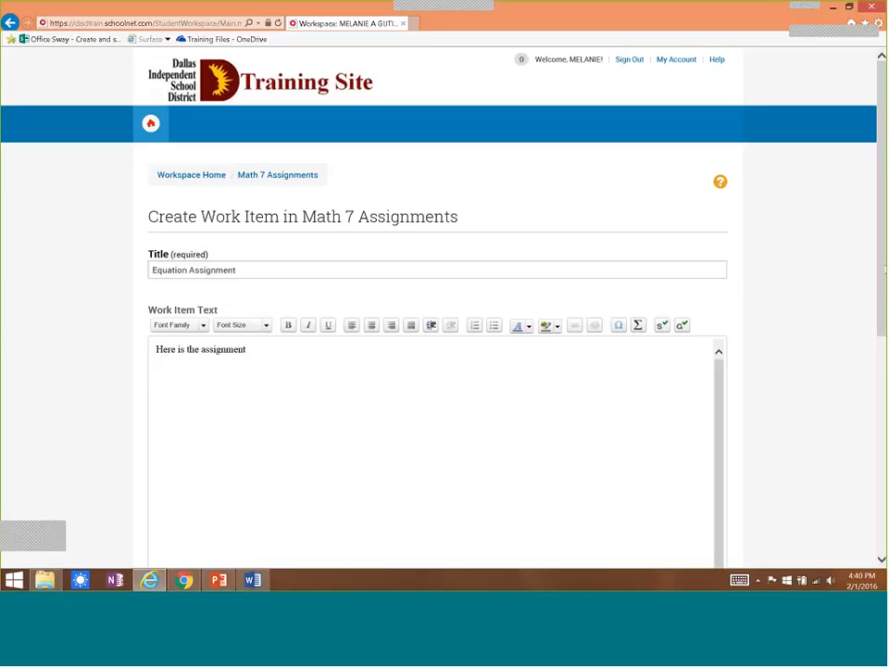
Attach the algebra1_equations_one_integers PDF from the desktop's Classrooms Part 2 Files folder to the work item.
drag(884, 269, 869, 448)
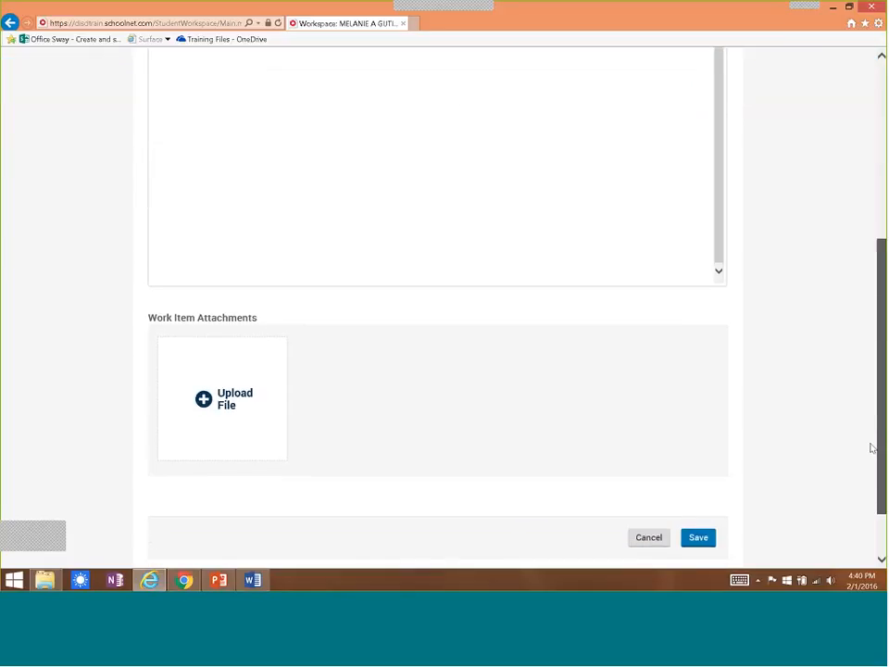
click(235, 409)
click(59, 29)
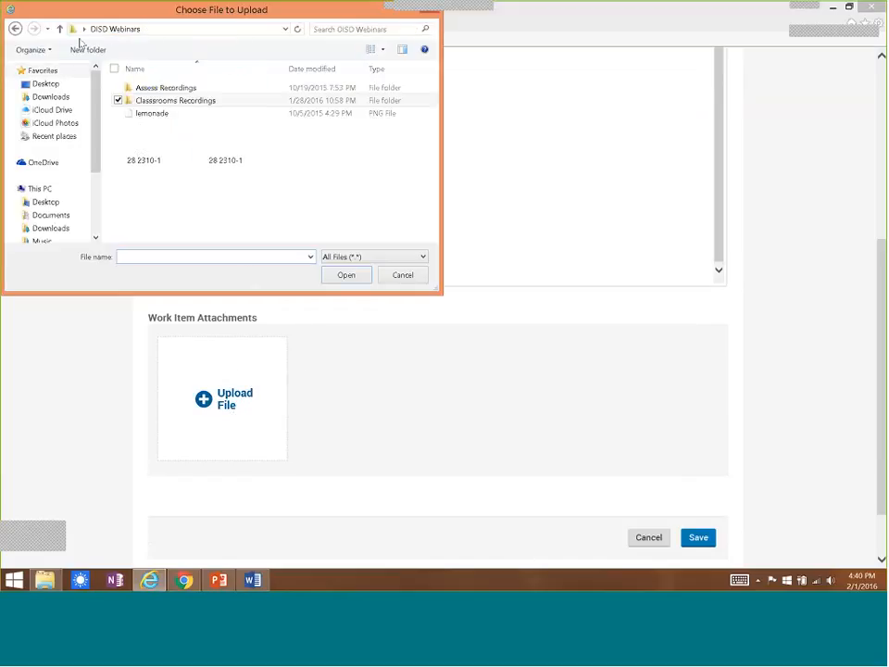
click(42, 85)
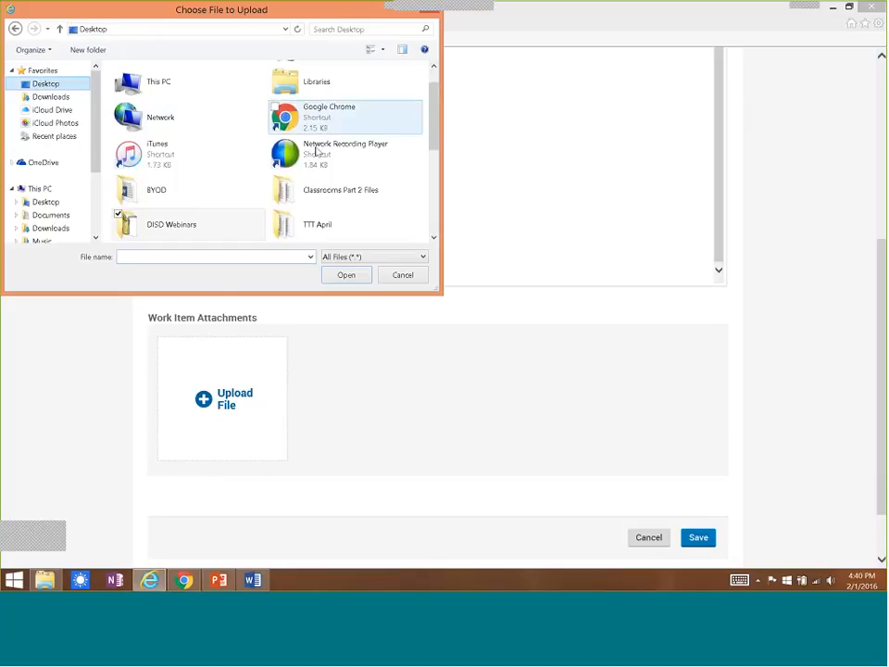
double_click(307, 200)
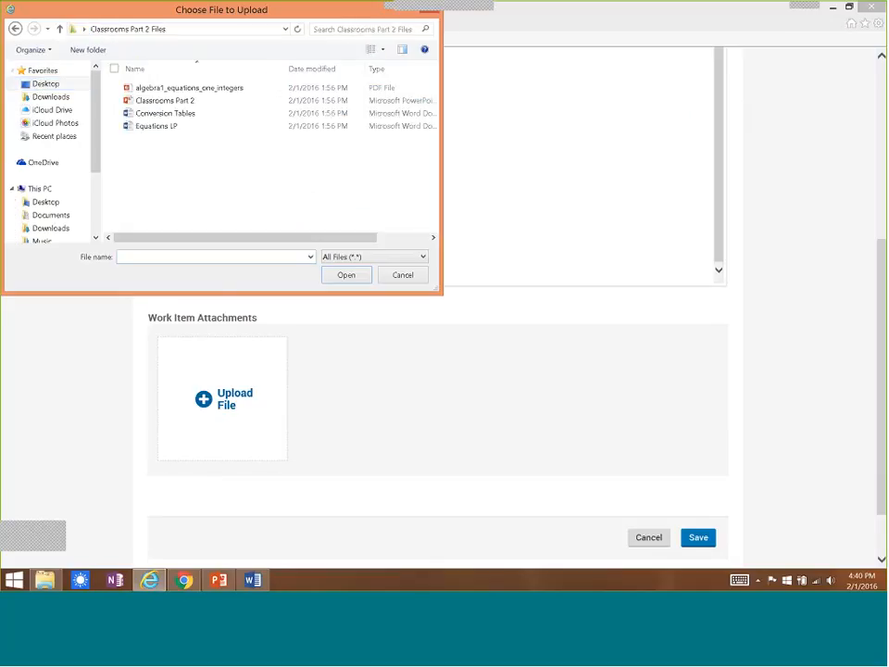
double_click(186, 88)
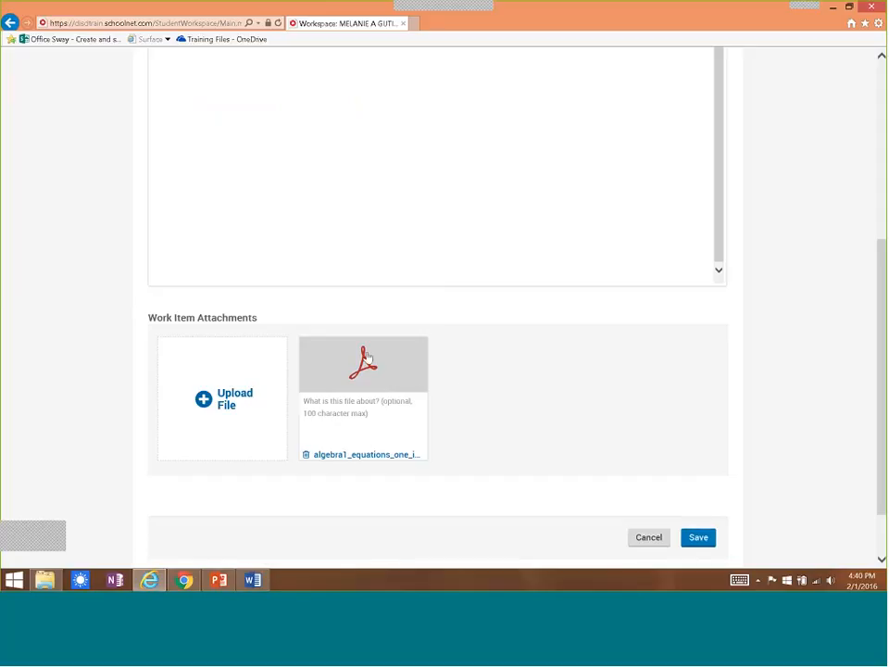
Describe the attached PDF as "Completed MG".
click(346, 404)
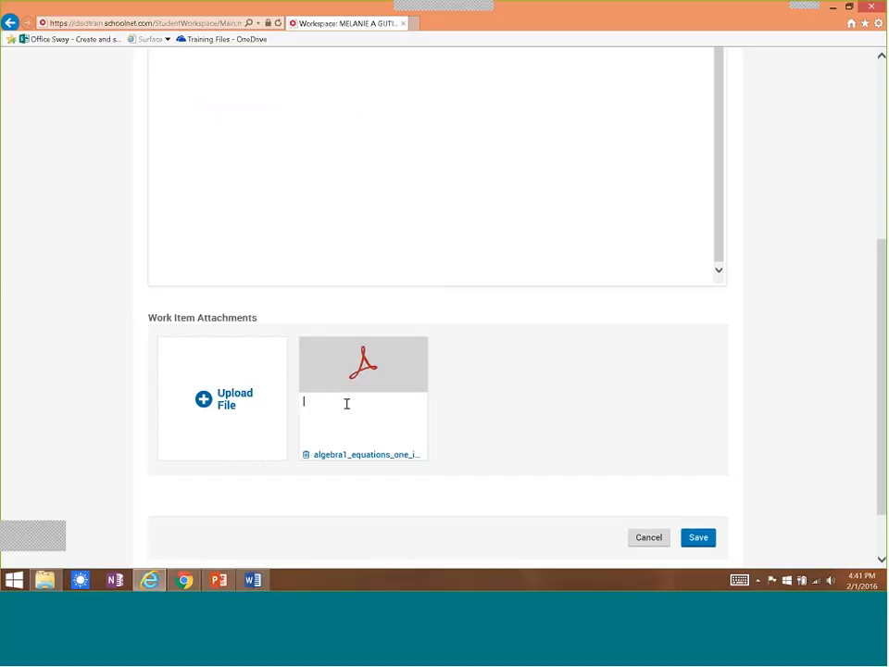
text(Co)
text(mpleted A)
text(ss)
text(i)
key(BackSpace)
key(BackSpace)
key(BackSpace)
key(BackSpace)
text(Ma)
Start uploading another attachment, cancel the file selection, and save the Equation Assignment work item.
click(221, 411)
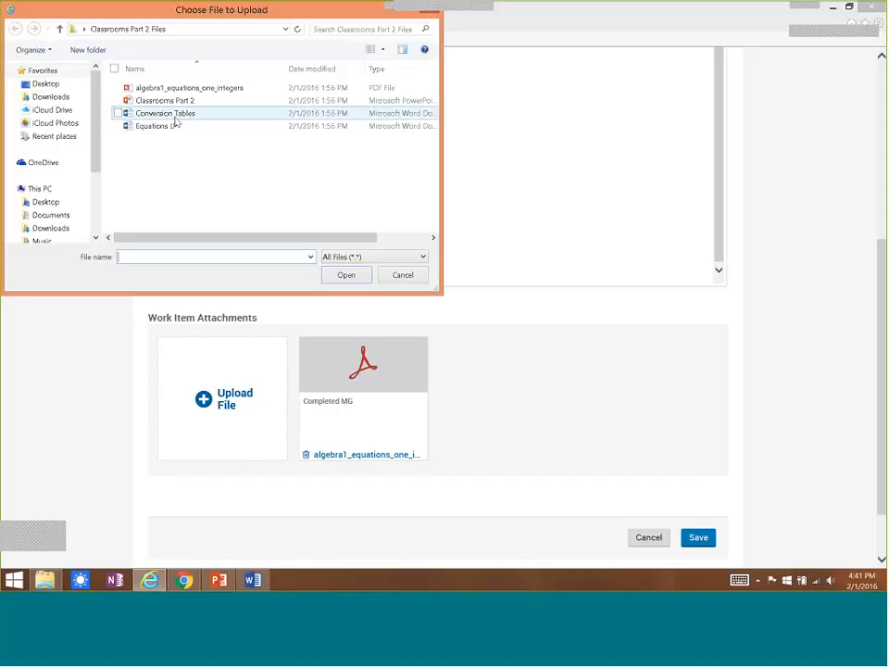
click(395, 278)
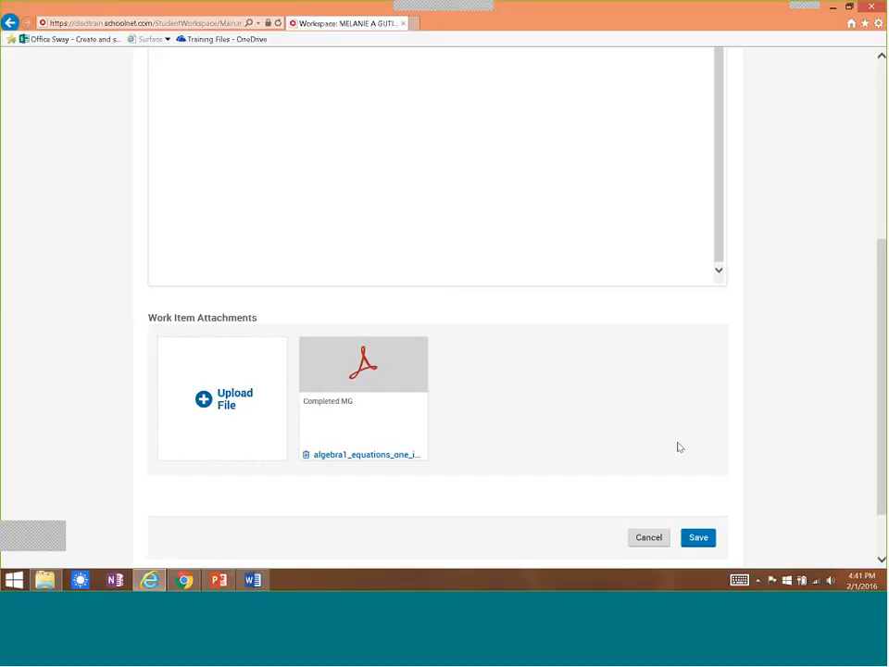
click(696, 541)
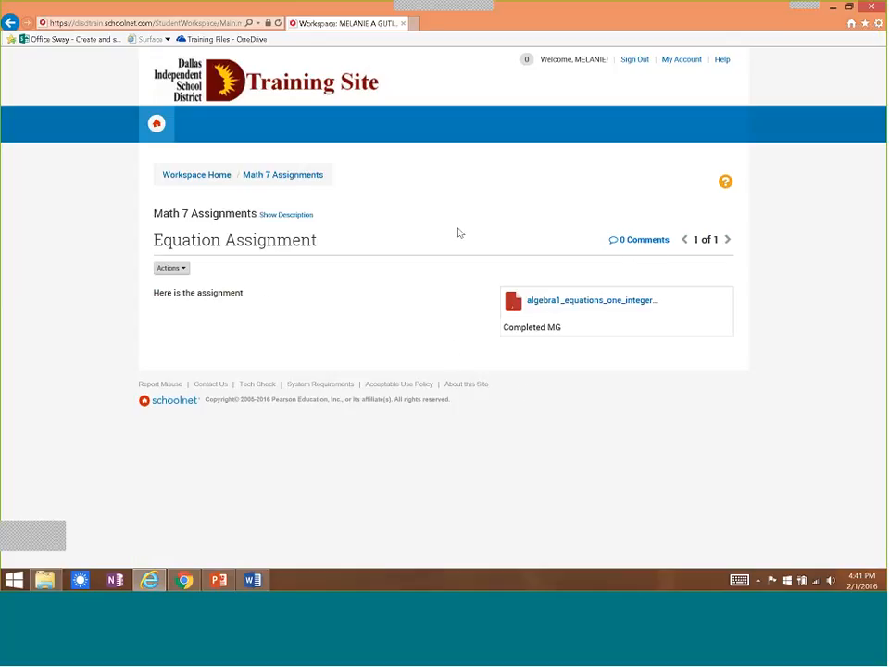
Return to the workspace home and filter the portfolios by the linked FUNC MATH 7 class.
click(208, 177)
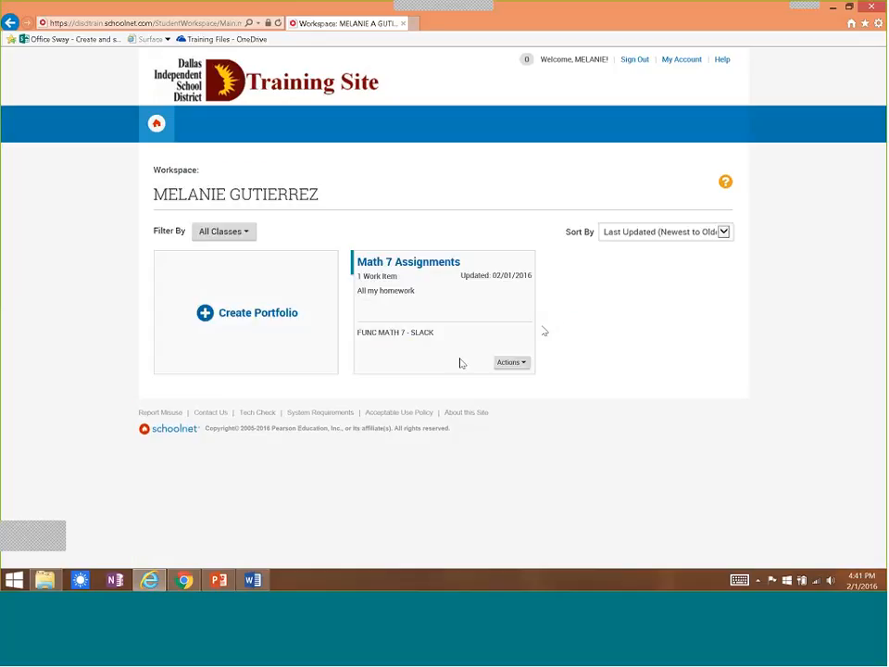
click(247, 233)
click(242, 269)
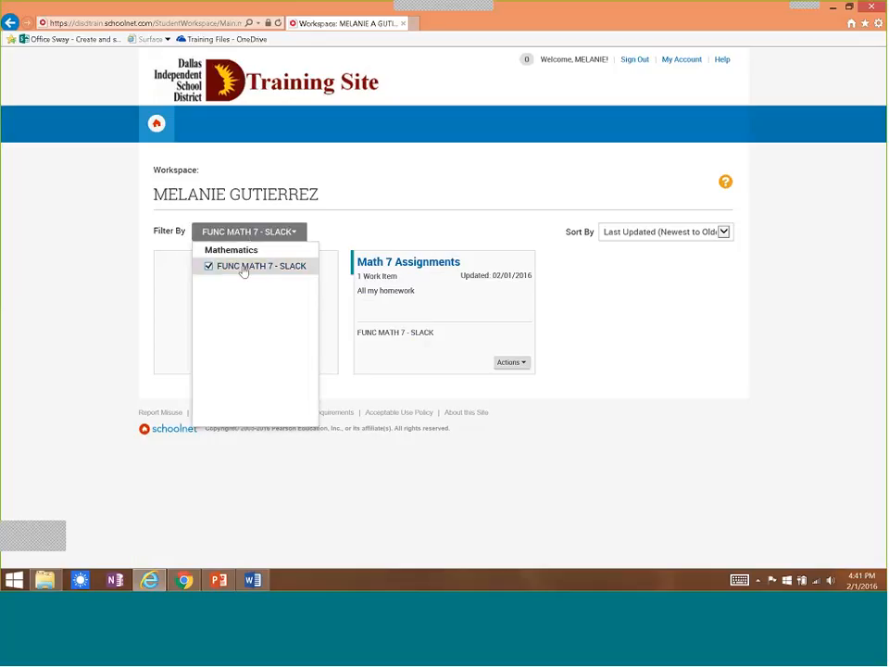
click(599, 302)
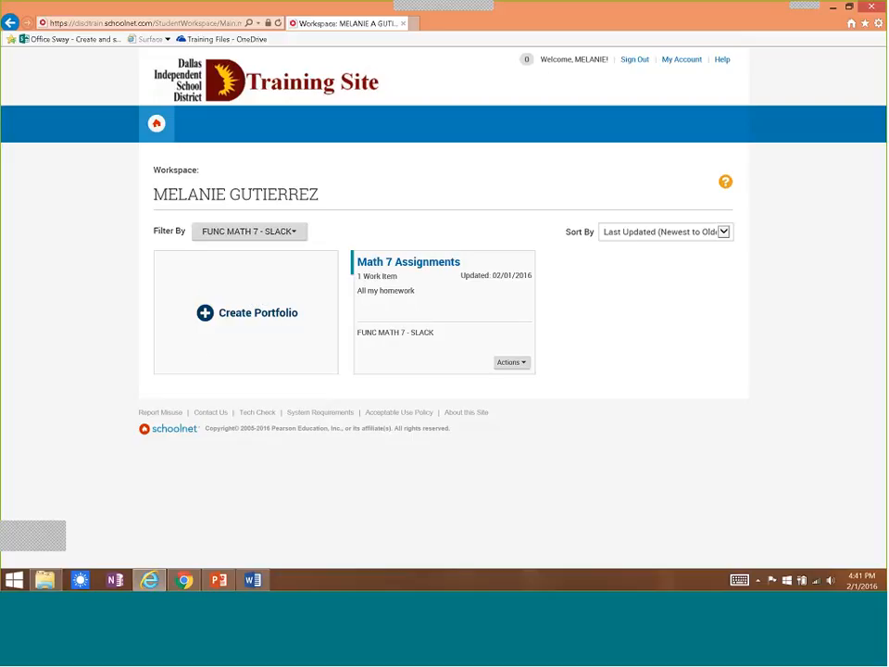
Switch to the teacher's My Materials page in Google Chrome.
click(186, 582)
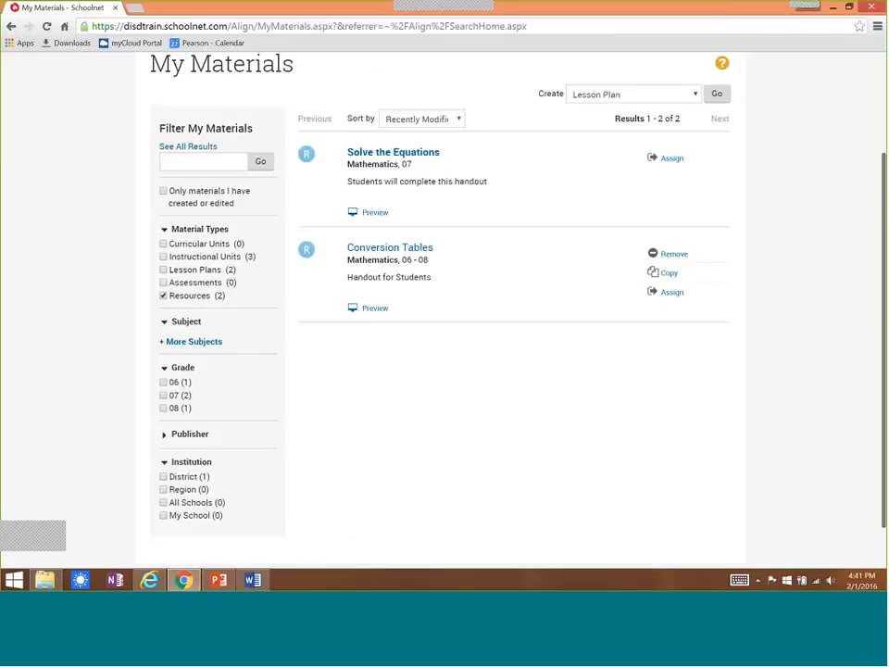
Open the teacher's Student Workspaces and choose the FUNC MATH 7 course to list its students.
scroll(422, 164, up, 3)
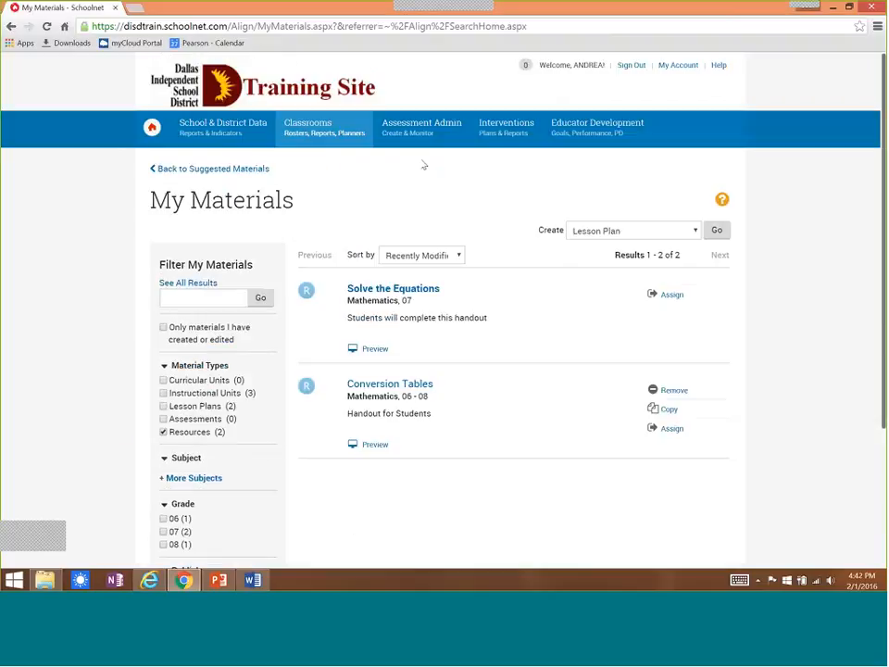
mouse_move(309, 130)
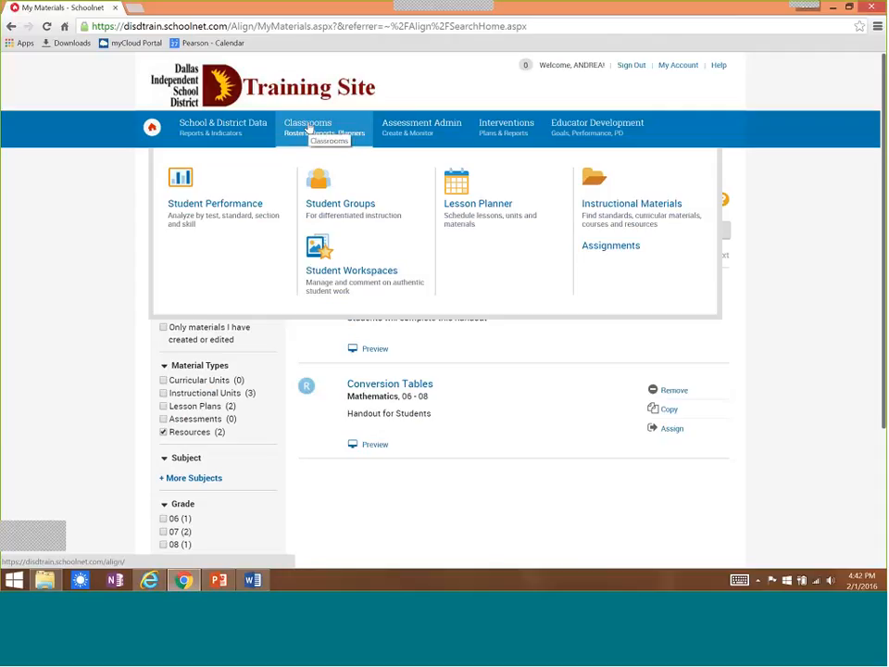
click(346, 277)
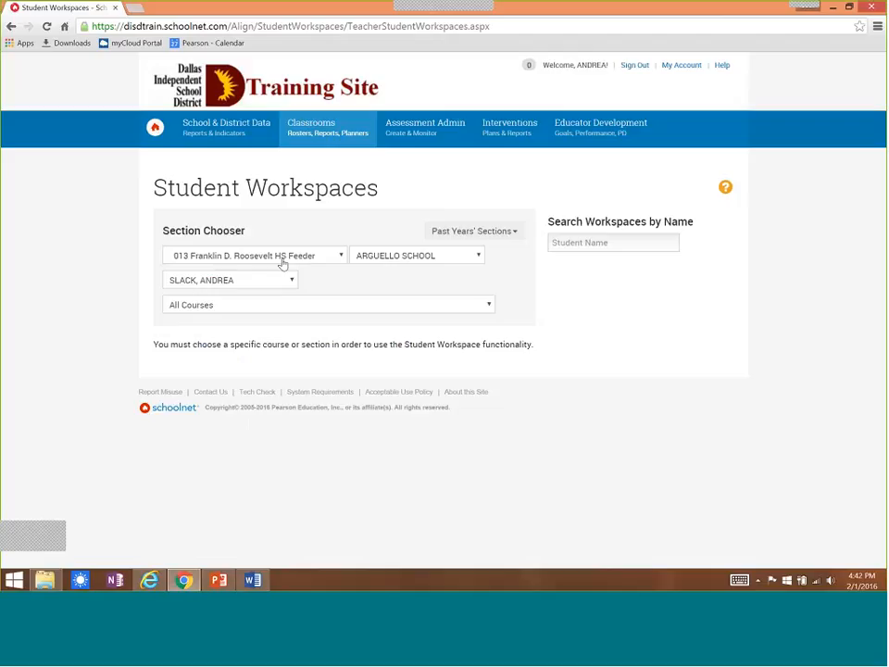
click(266, 306)
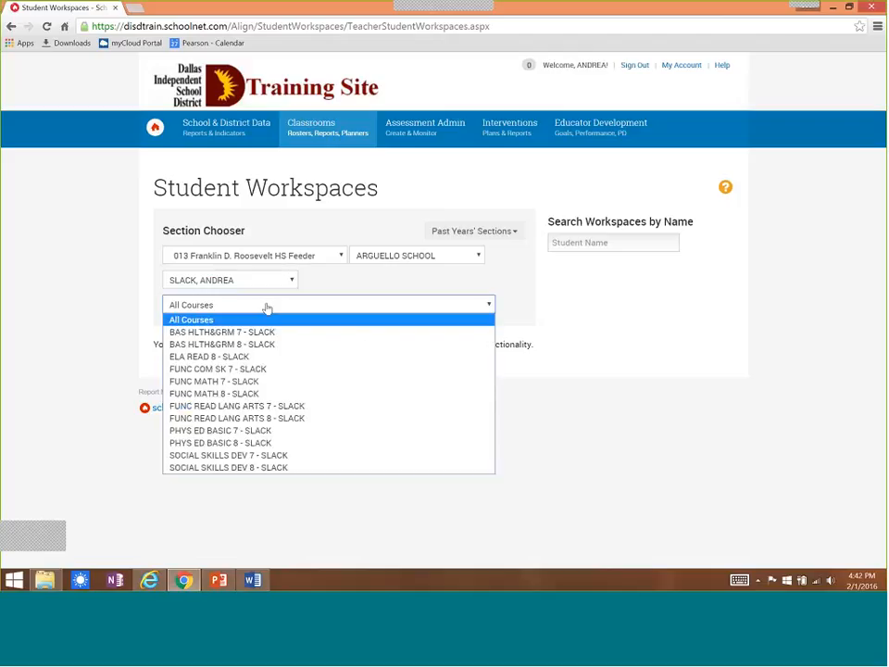
click(224, 381)
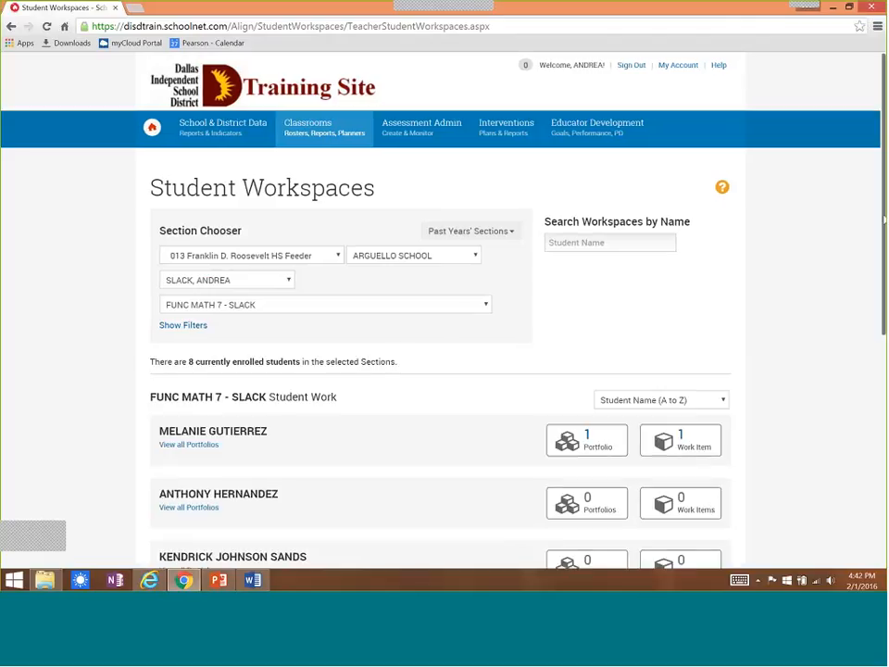
Check the first listed student's work items and open that student's Math 7 Assignments portfolio.
drag(884, 219, 875, 315)
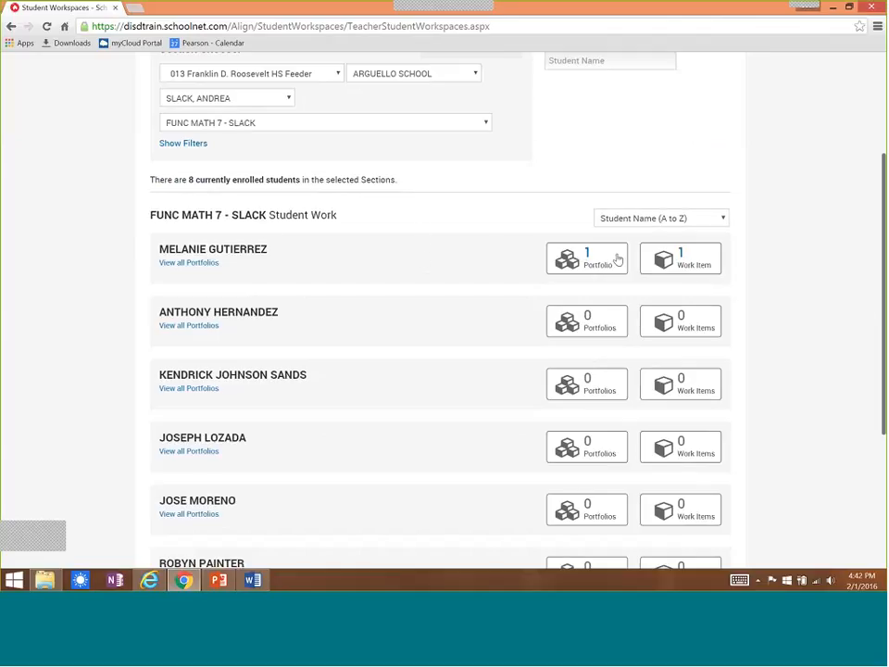
click(698, 263)
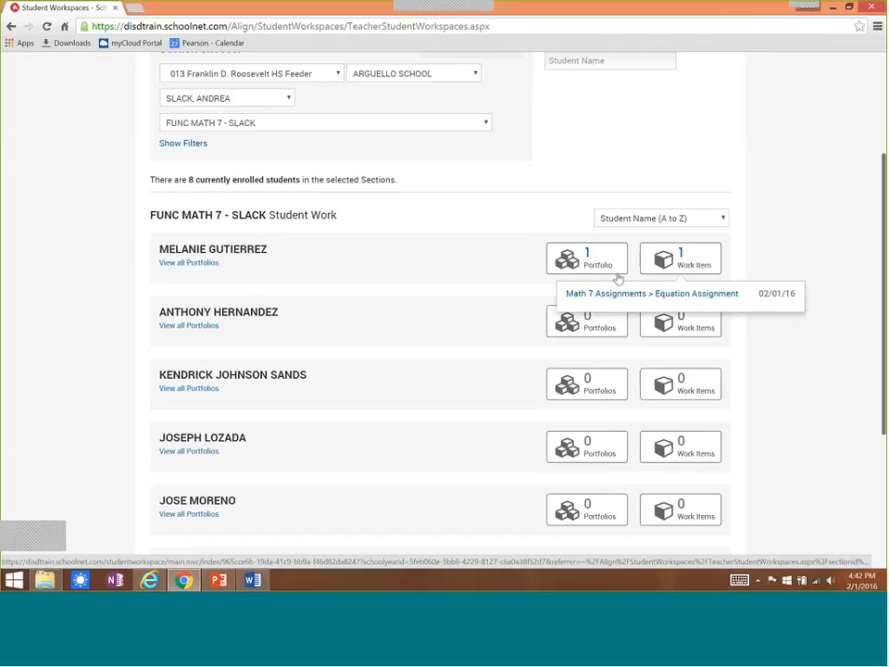
click(586, 263)
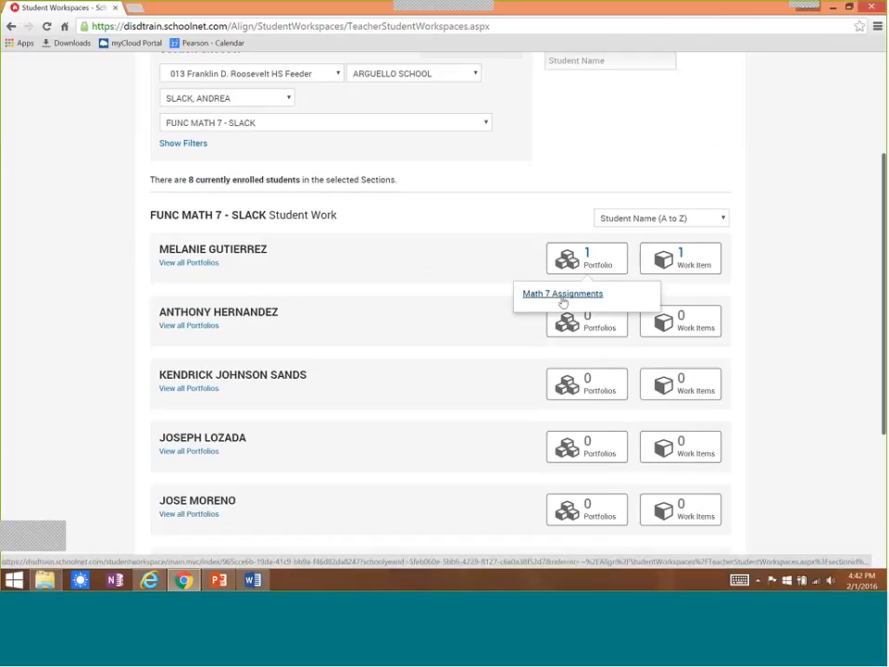
click(562, 297)
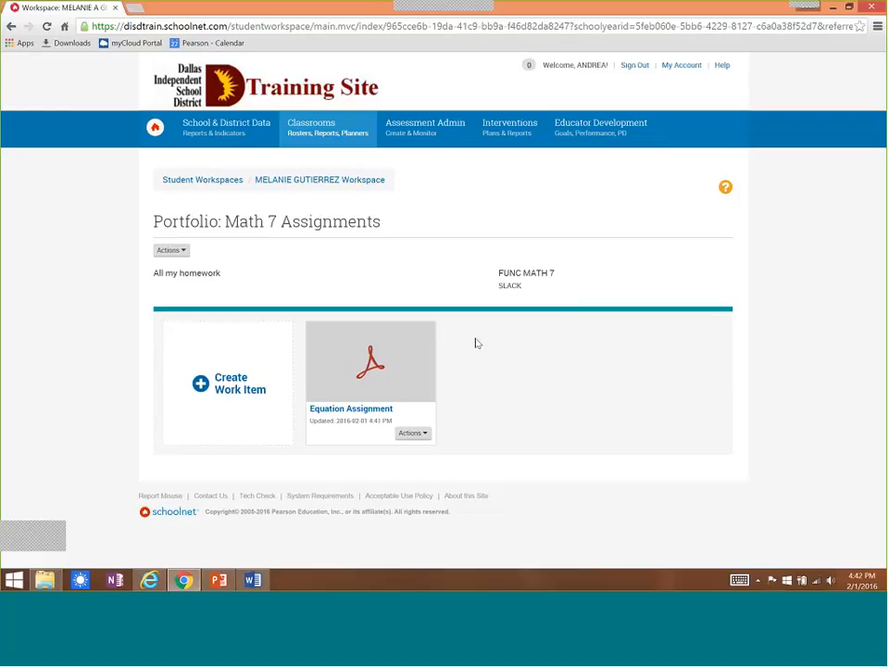
Review the actions available for Equation Assignment, and start a new work item titled "Extra Credit" in the portfolio.
click(424, 435)
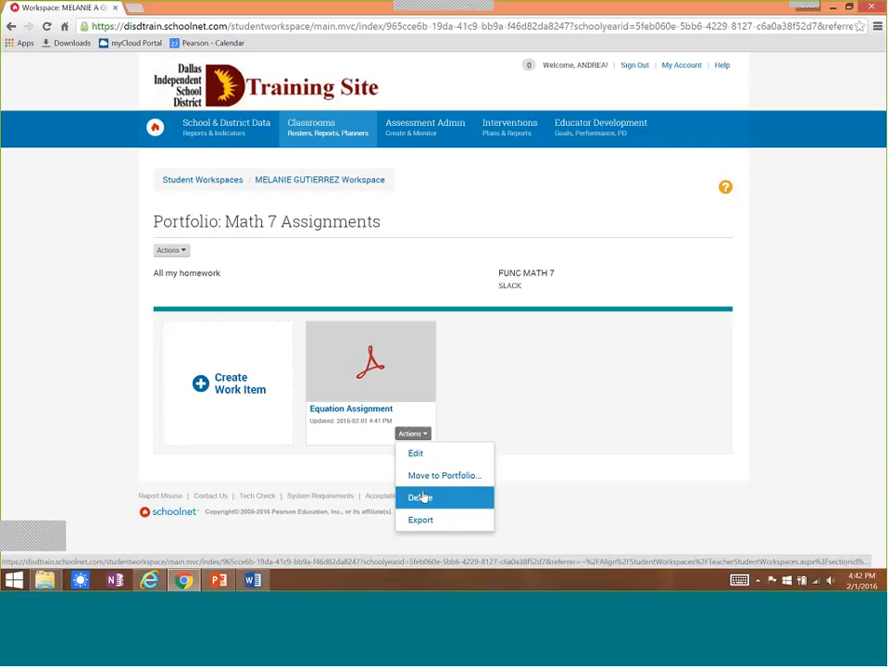
click(241, 398)
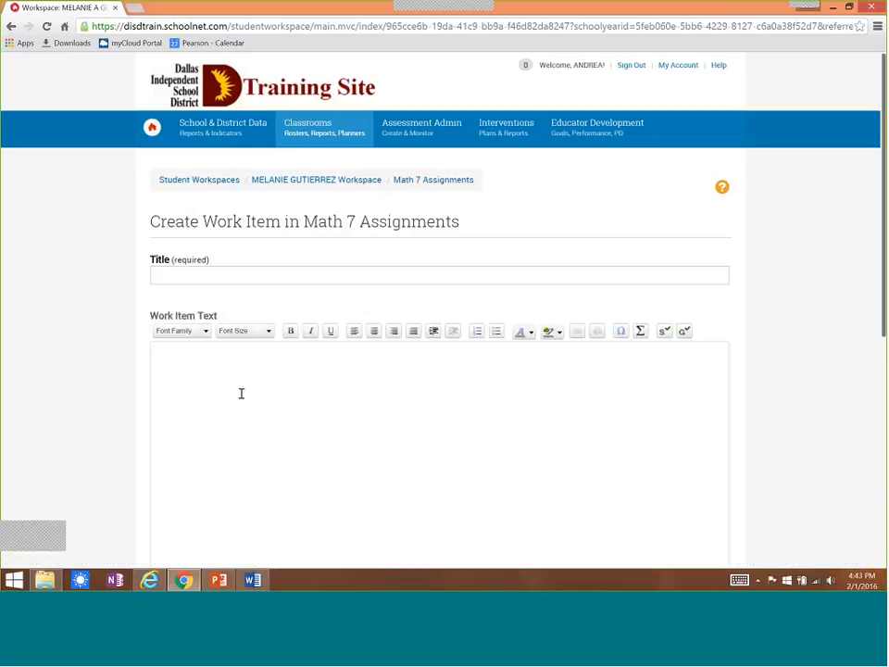
click(239, 278)
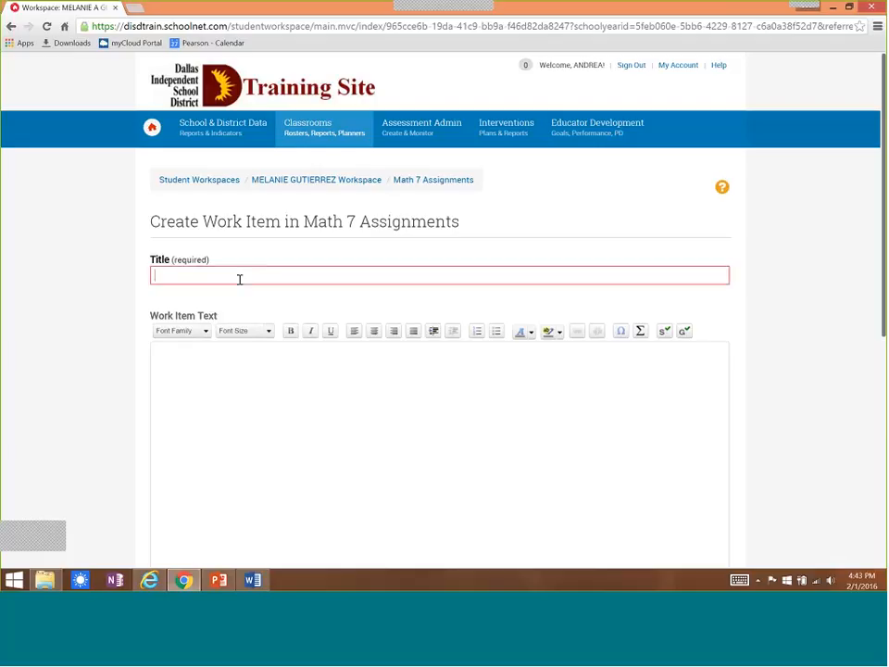
text(Extra )
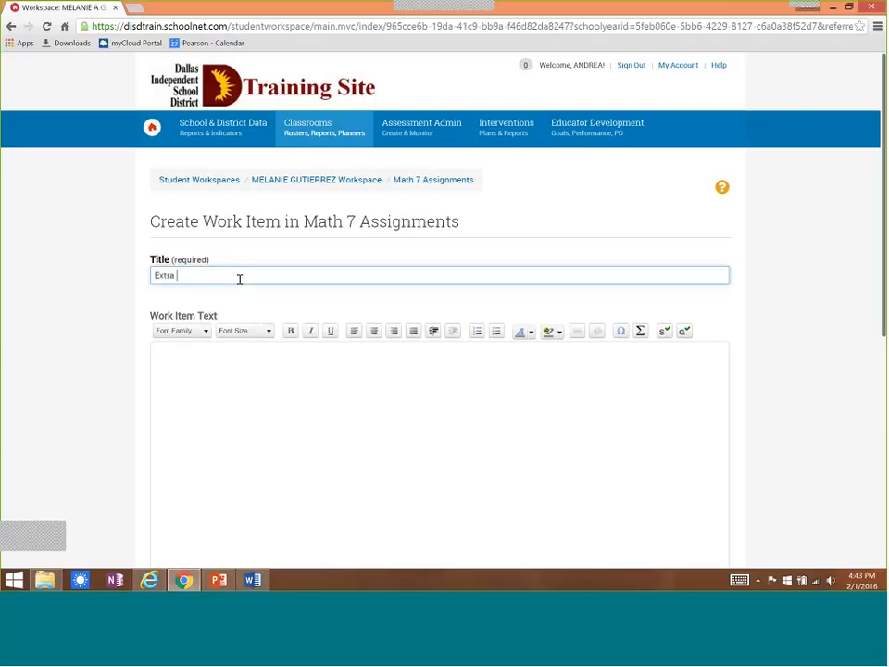
text(Credit)
click(240, 360)
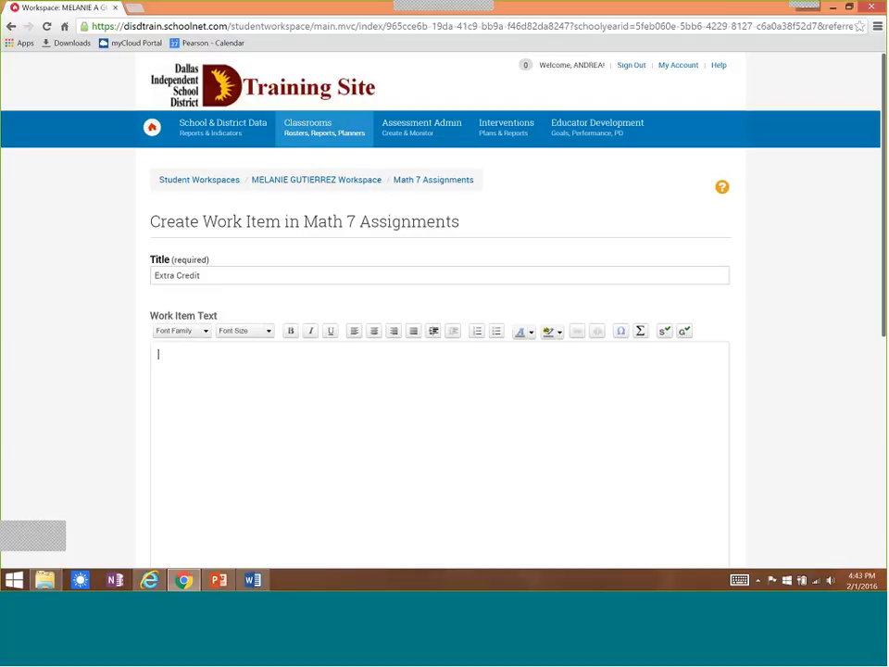
Attach the Conversion Tables Word document to the Extra Credit work item and save it.
scroll(881, 317, down, 3)
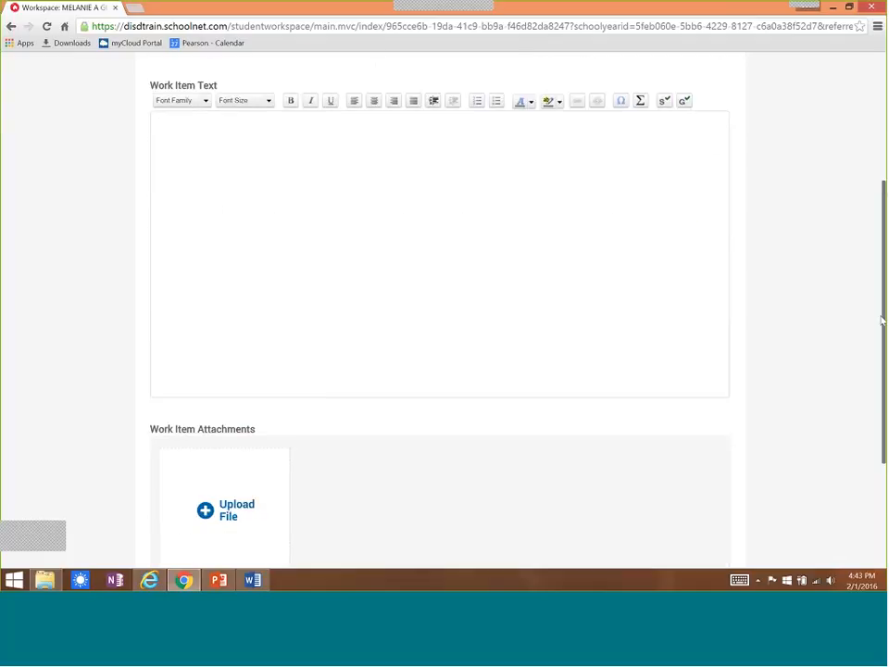
click(259, 439)
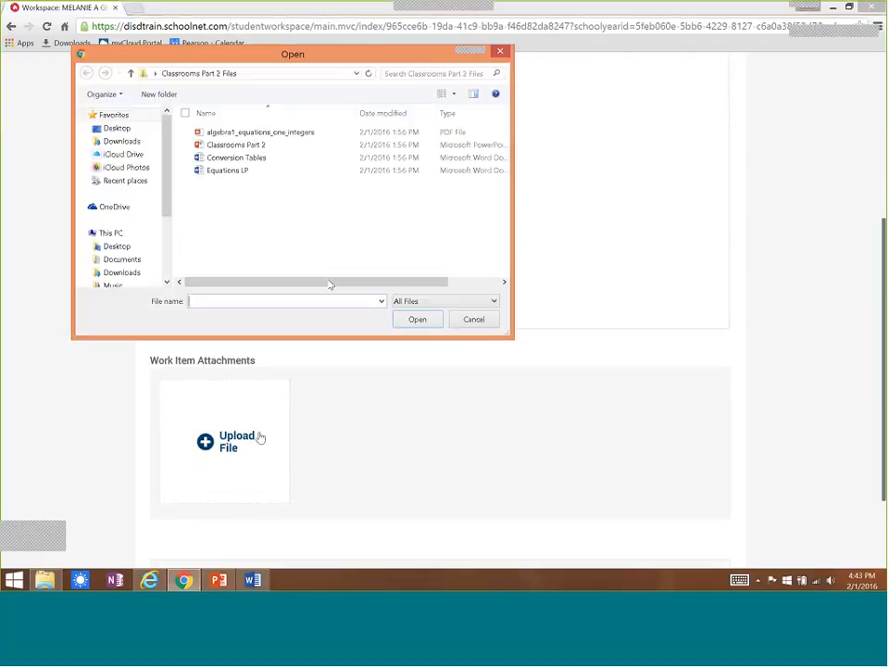
double_click(236, 157)
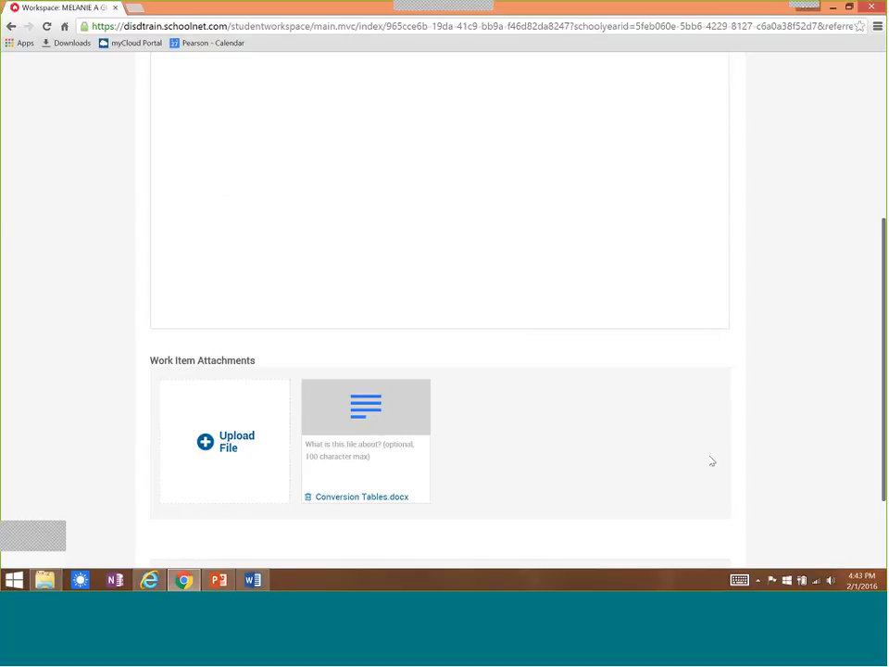
drag(883, 341, 686, 456)
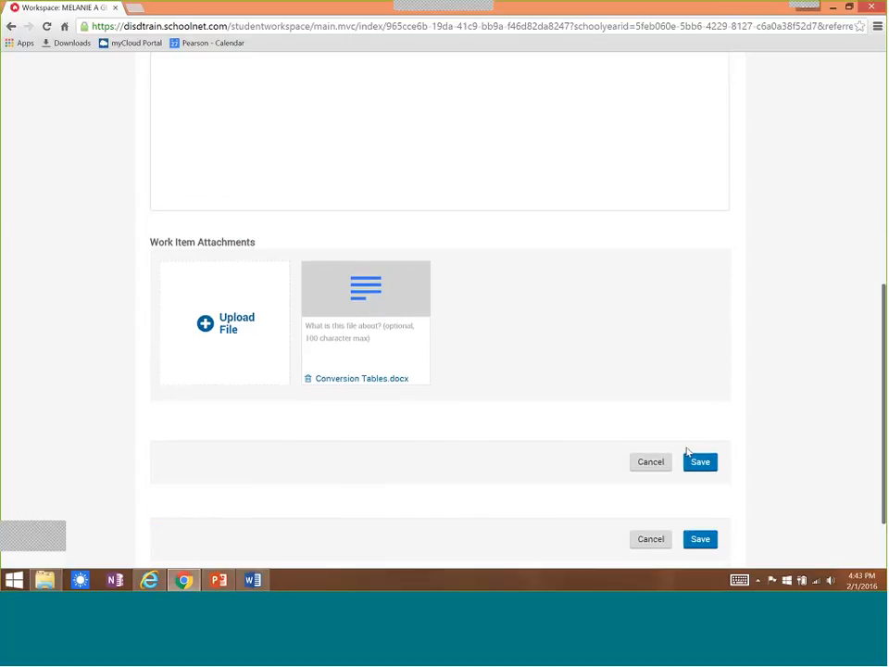
click(699, 462)
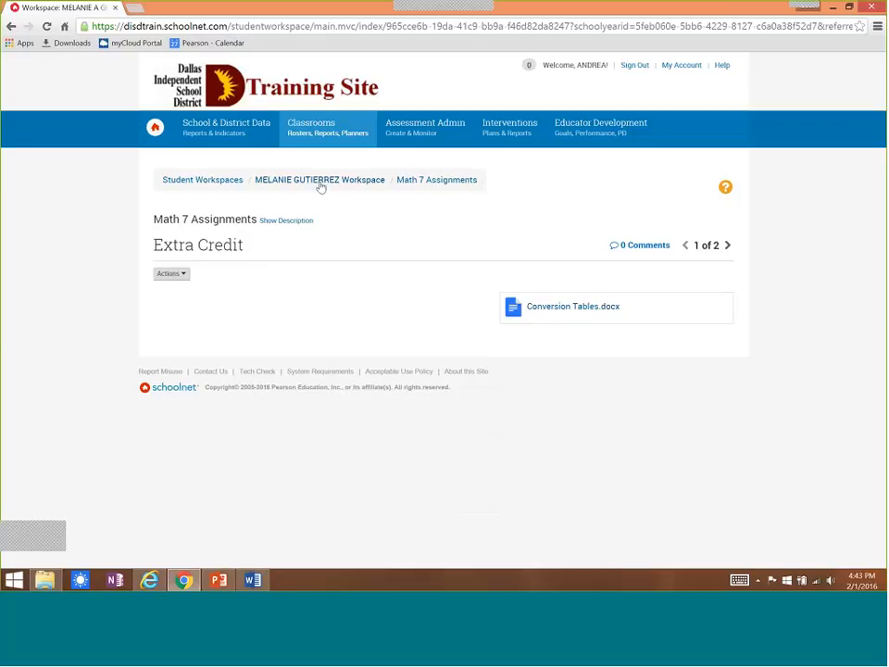
Return to the Math 7 Assignments portfolio and open the comments of the Equation Assignment work item.
click(446, 182)
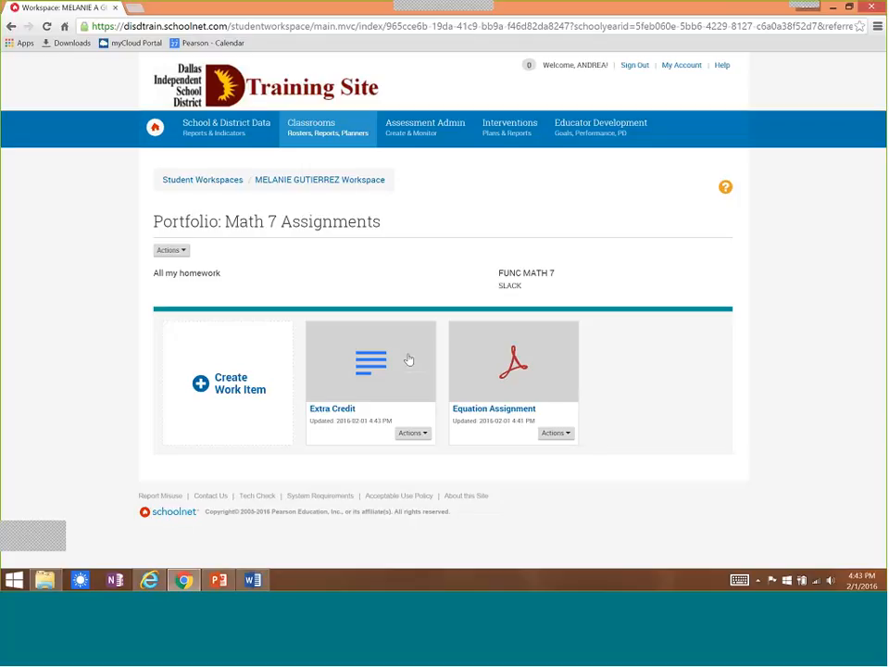
click(509, 379)
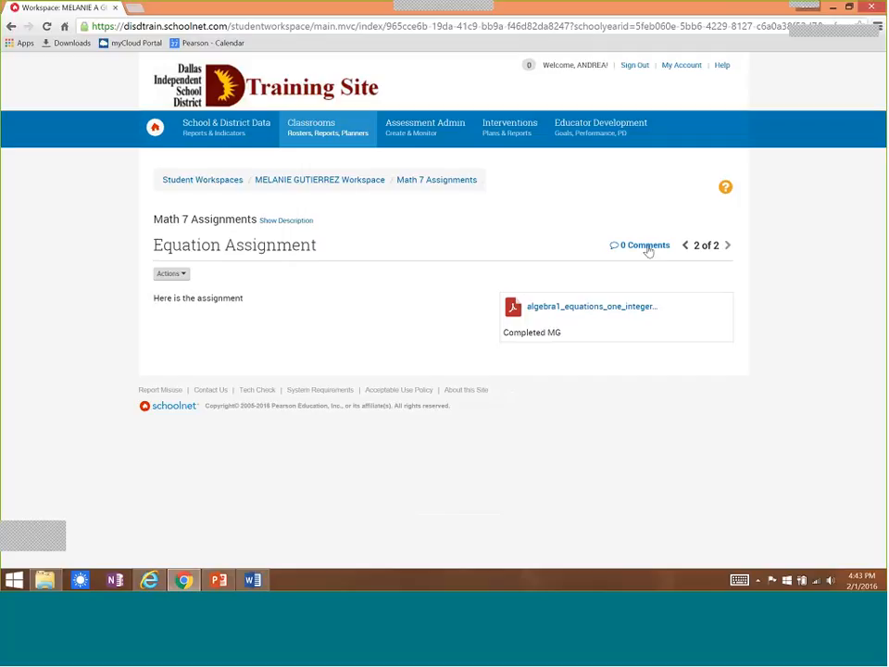
click(646, 246)
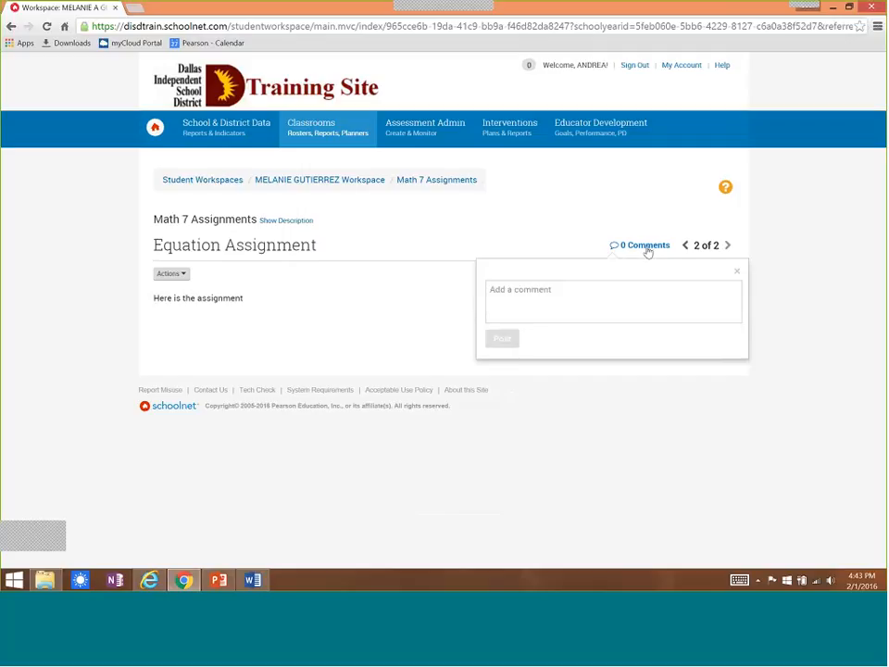
Post the comment "Great Job -- make a few edits on question #3" on the Equation Assignment.
click(583, 301)
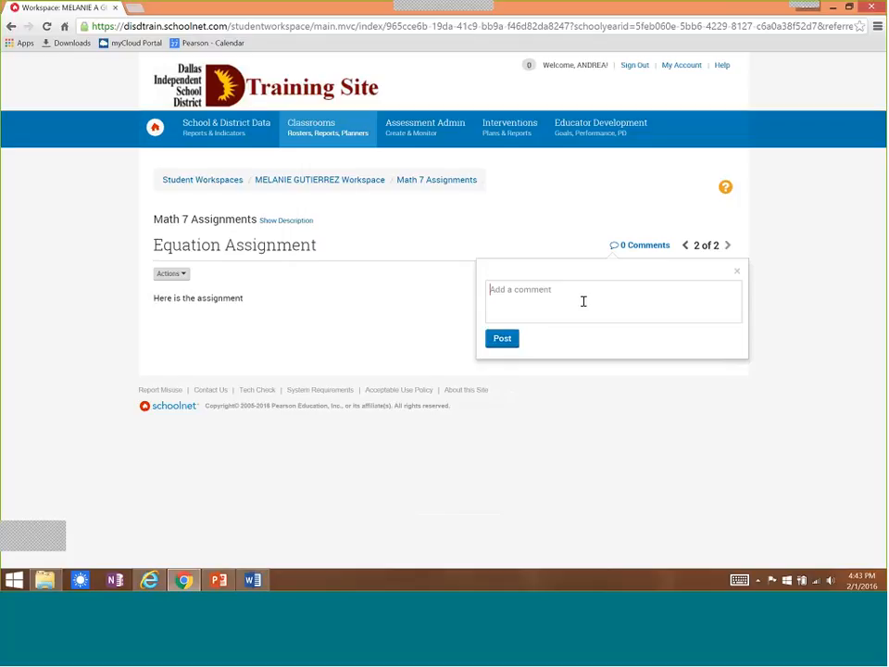
text(Great Job)
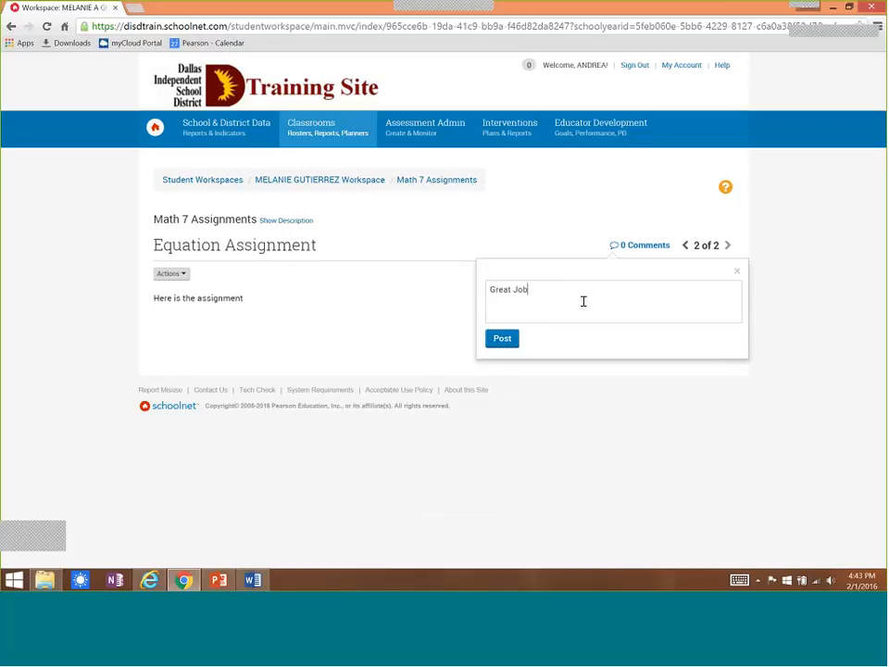
text( -- make a few edits )
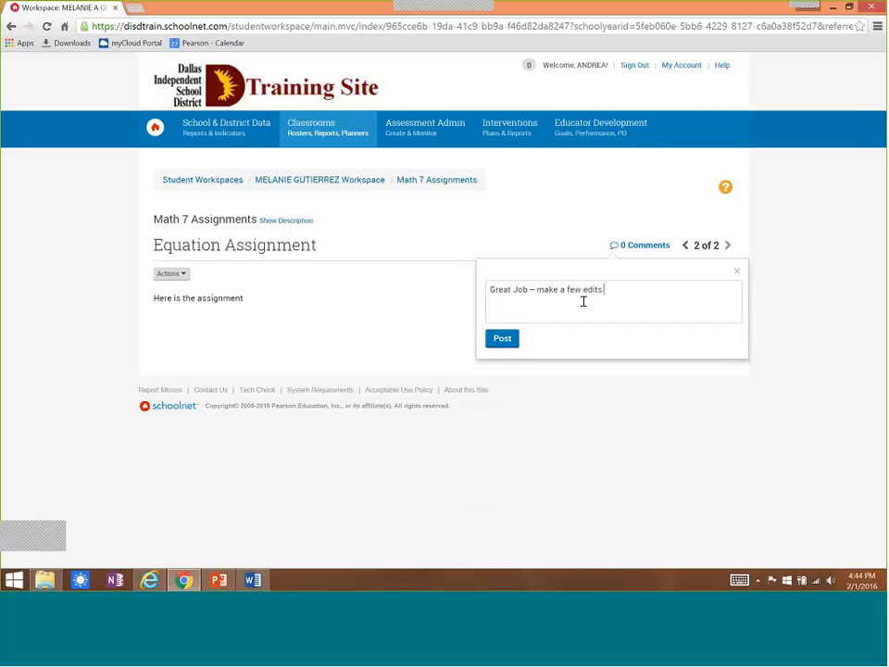
text(on question #3)
click(500, 340)
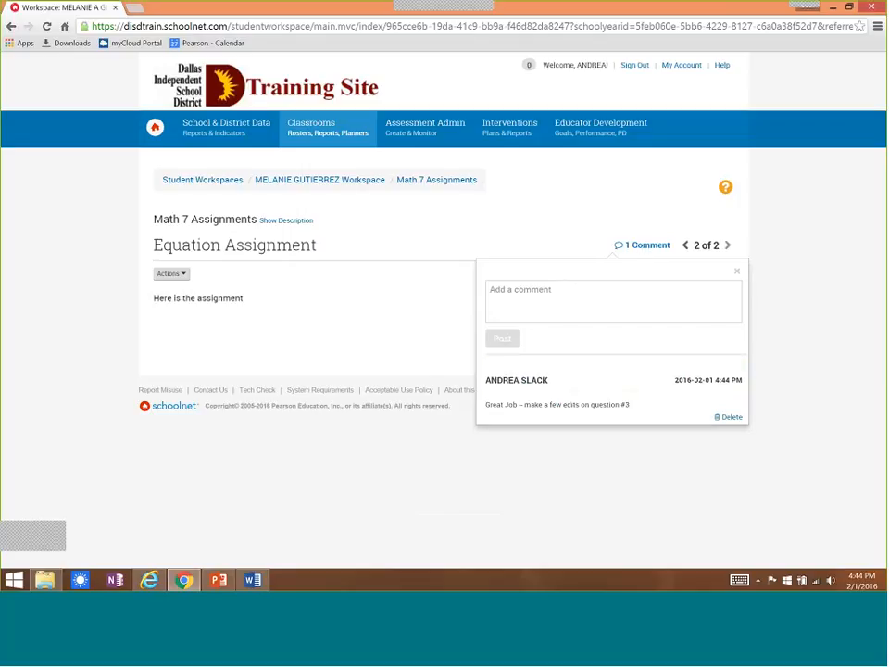
Switch to the student's session in Internet Explorer, relaunch the Student Workspace, and view Equation Assignment in the Math 7 Assignments portfolio.
click(150, 580)
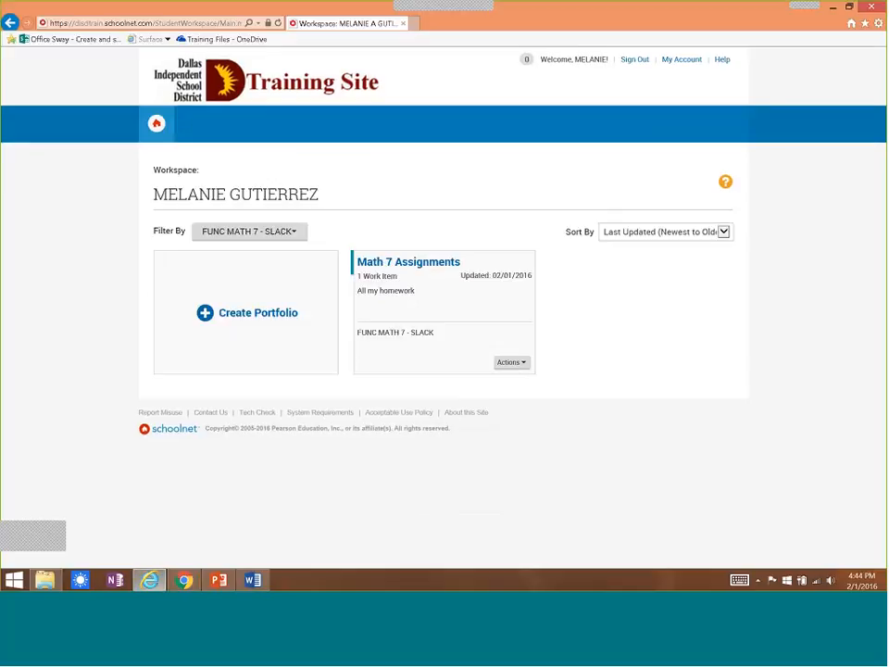
click(157, 130)
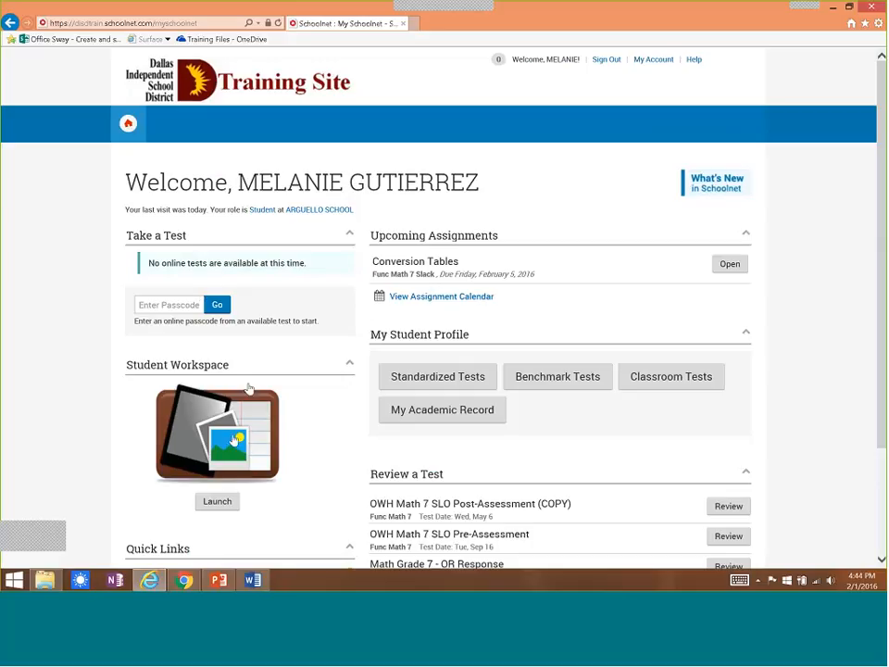
click(218, 503)
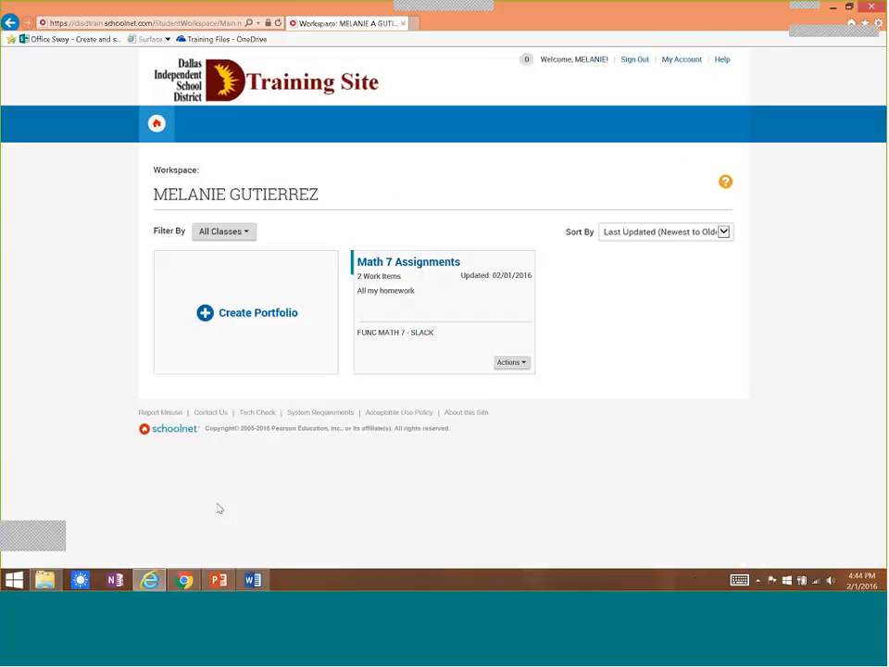
click(422, 264)
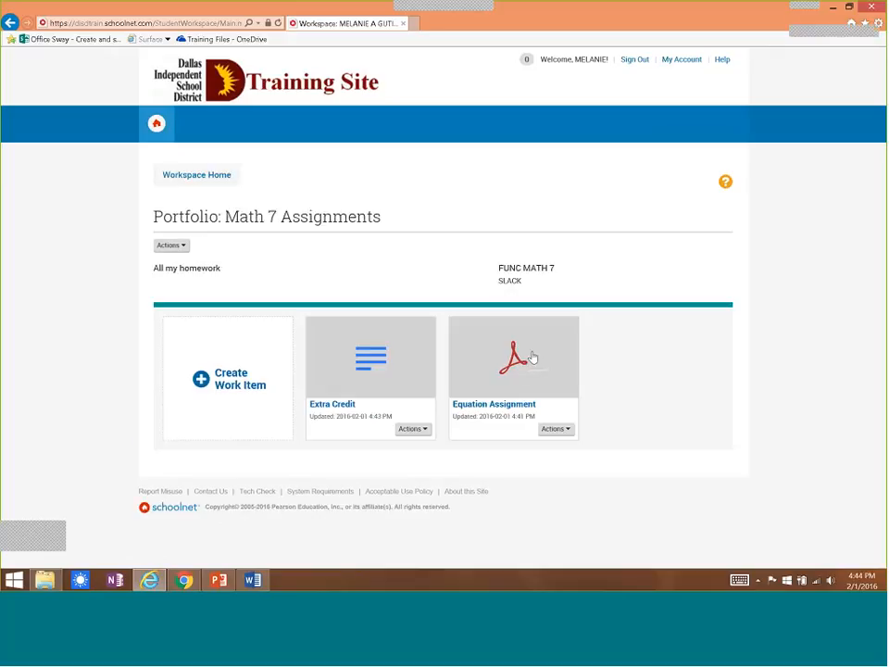
click(523, 405)
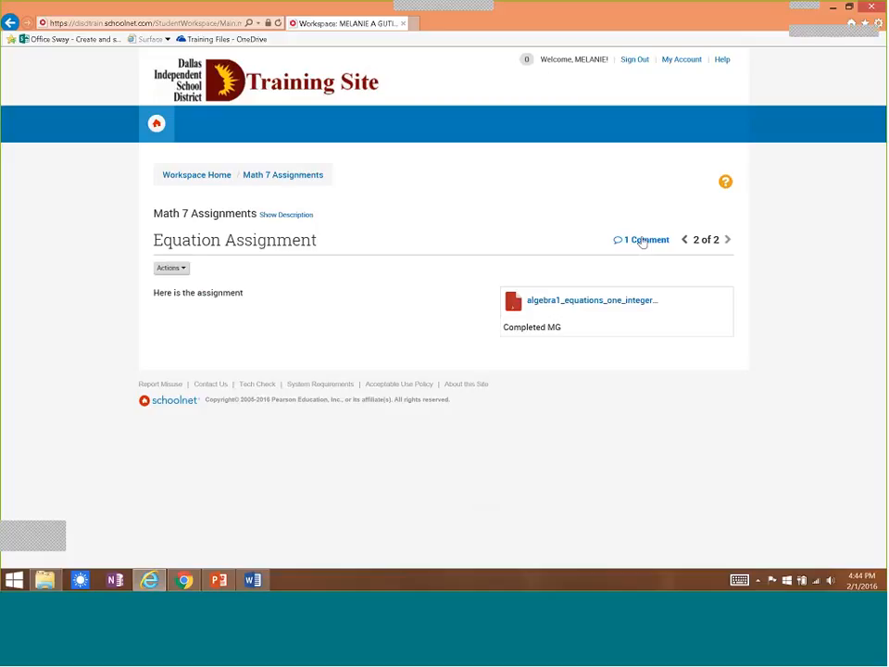
Switch back to the teacher's session in Google Chrome, close the comments, and review the FUNC MATH 7 Student Workspaces list.
click(184, 580)
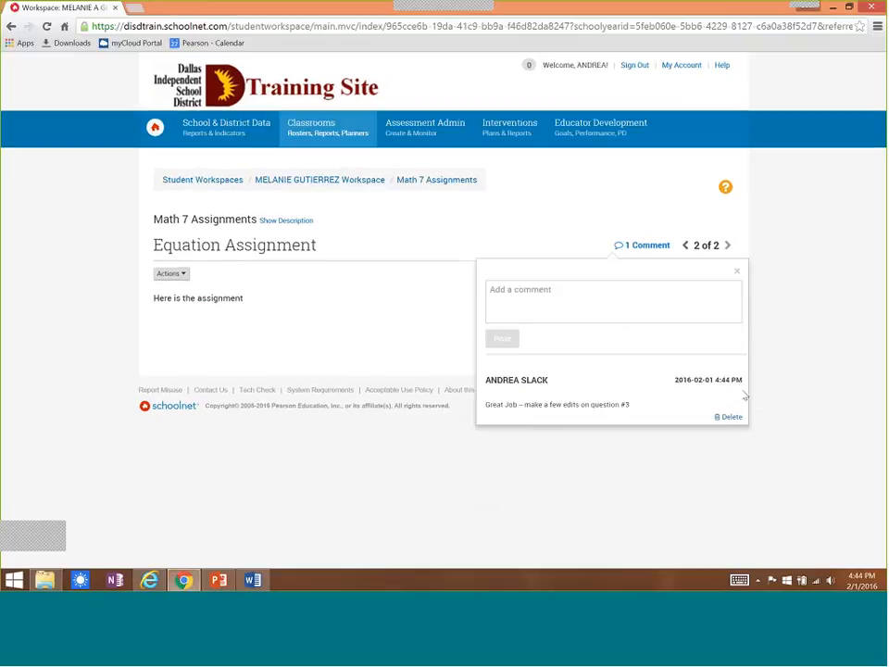
click(737, 271)
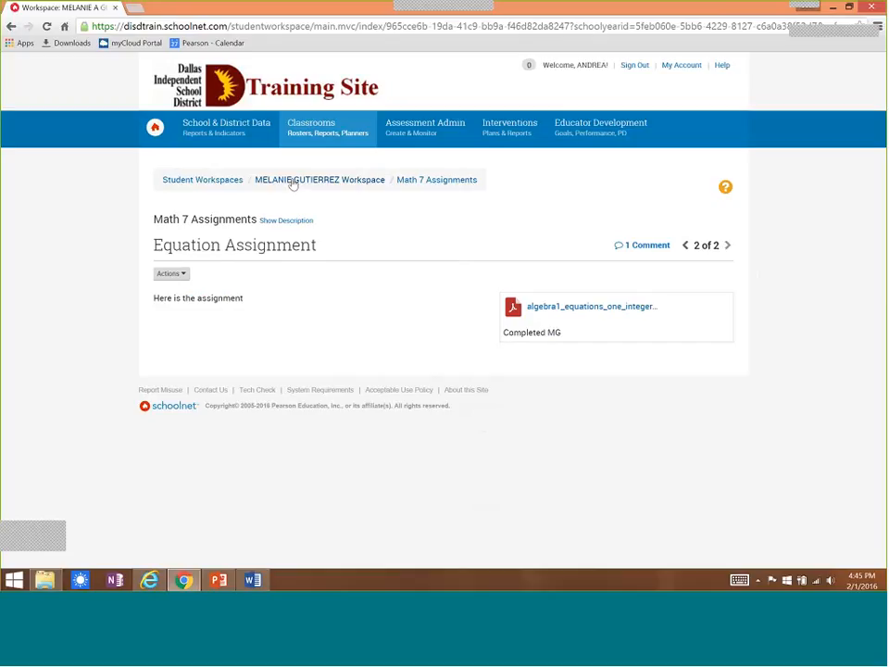
click(228, 181)
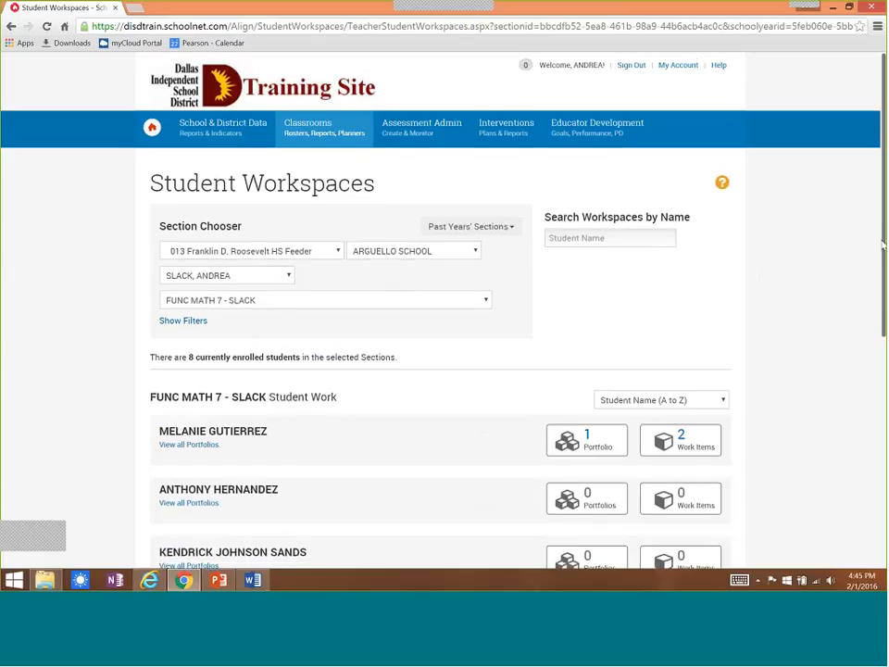
scroll(881, 345, down, 3)
drag(880, 345, 883, 232)
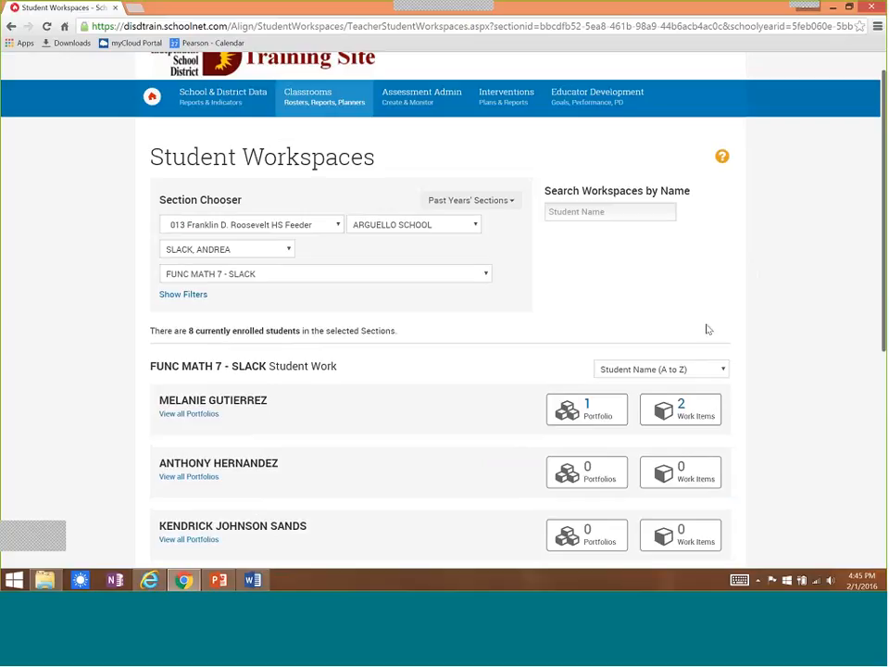
Switch to the PowerPoint presentation, present the Work Item Specifications slide, advance to the Thank You slide, and end the slide show.
click(220, 581)
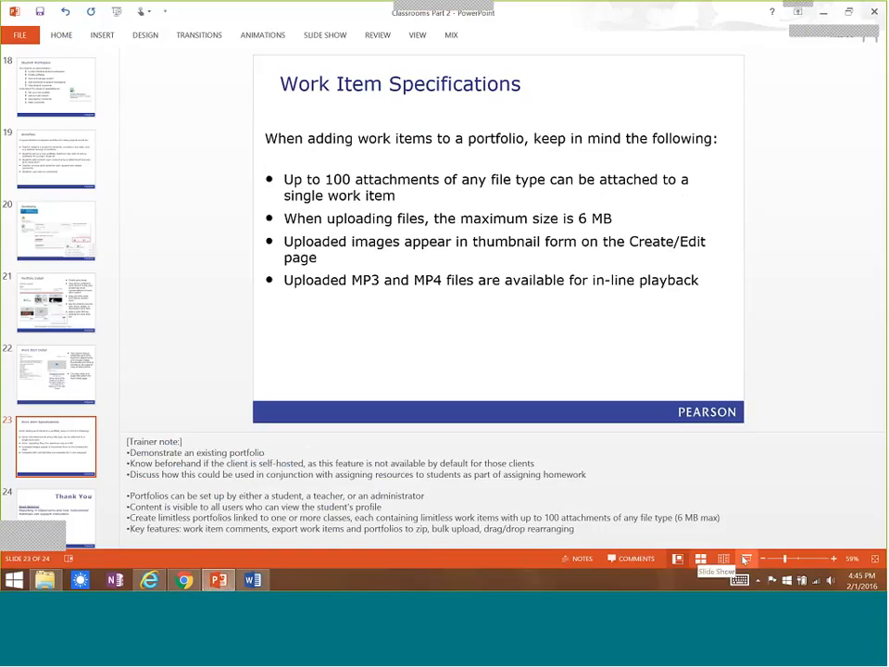
click(747, 559)
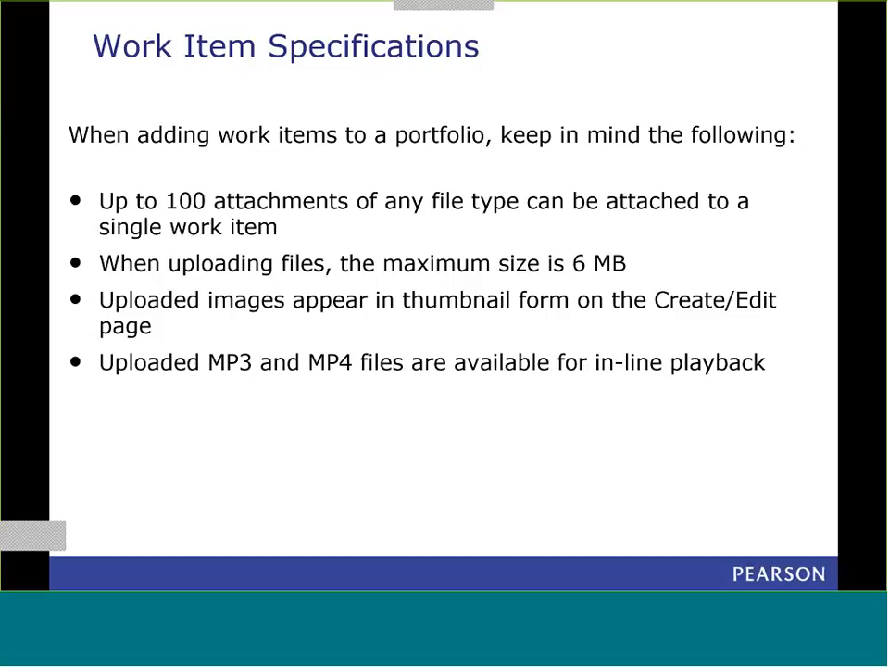
key(Right)
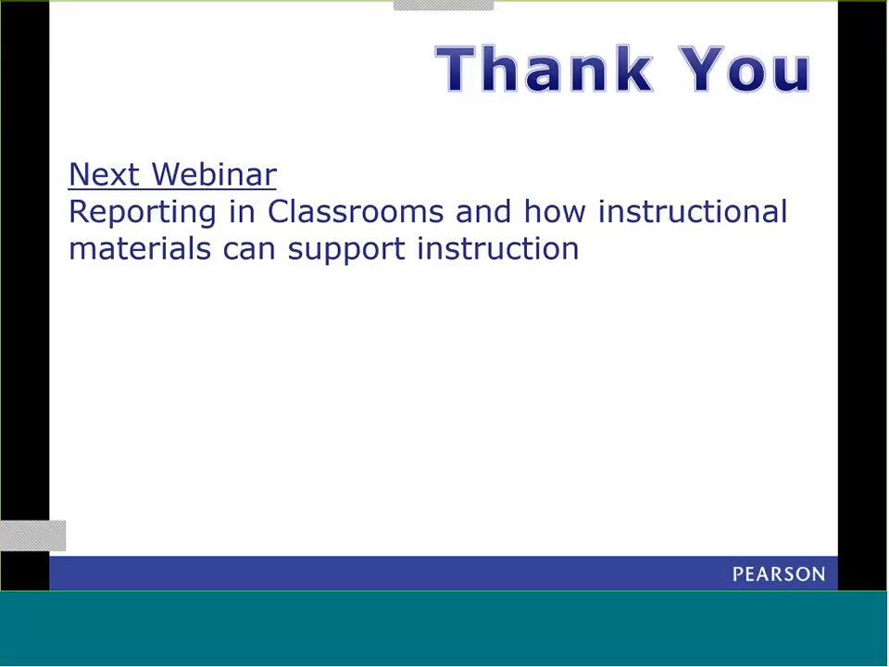
key(Escape)
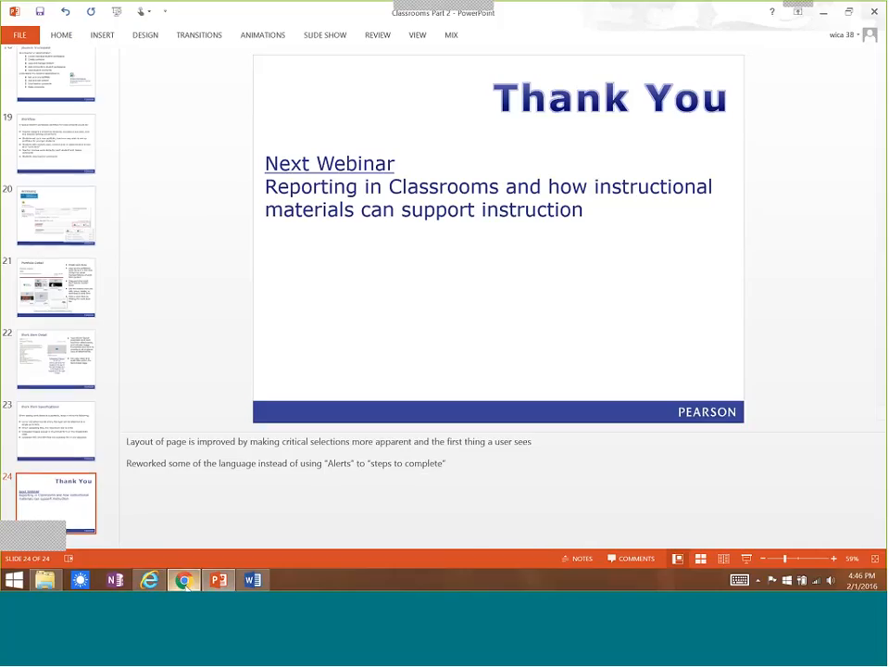
Switch to Google Chrome, open PD Search under Educator Development, and look up "Classroom" in the keyword search.
click(183, 579)
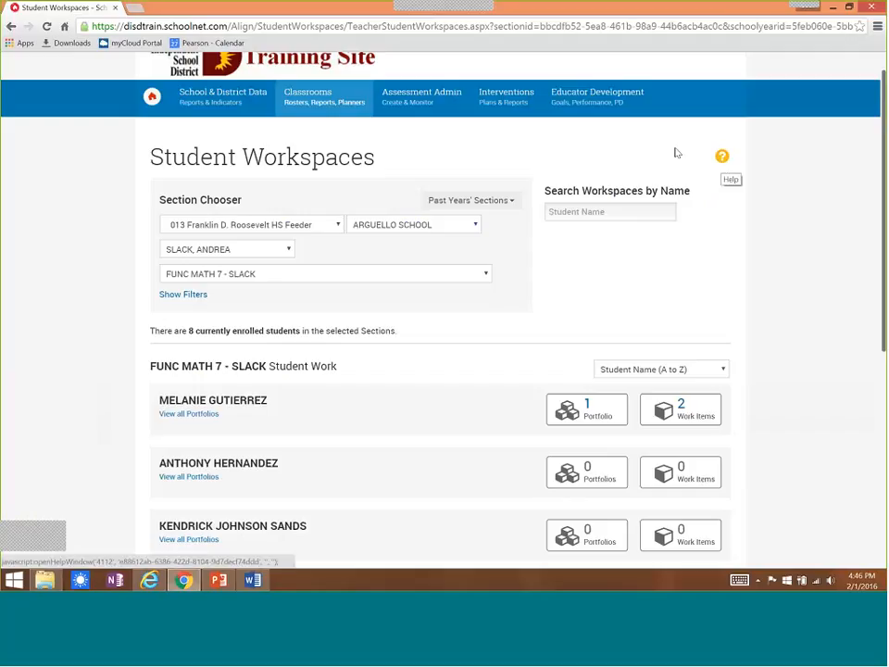
mouse_move(591, 105)
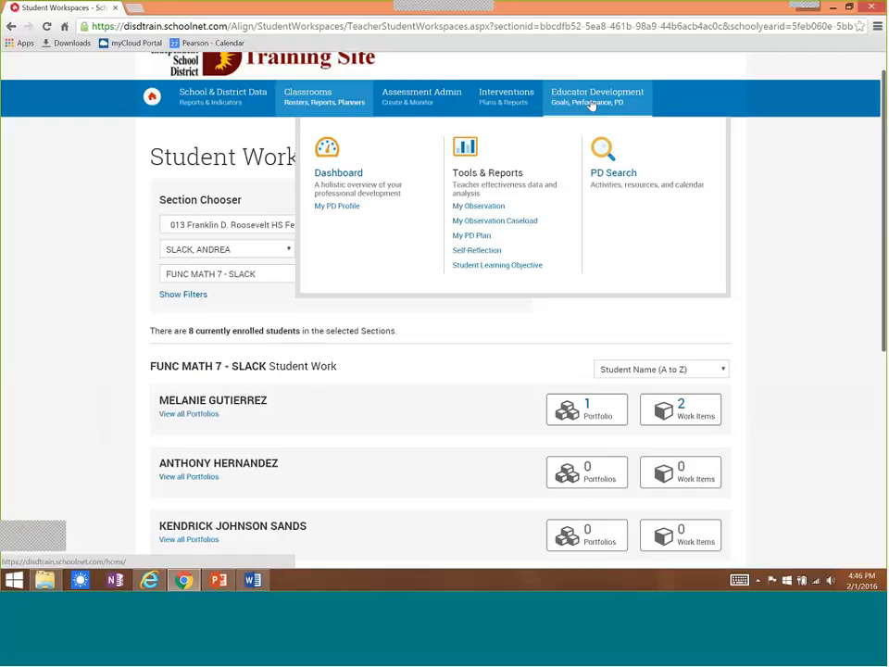
click(622, 178)
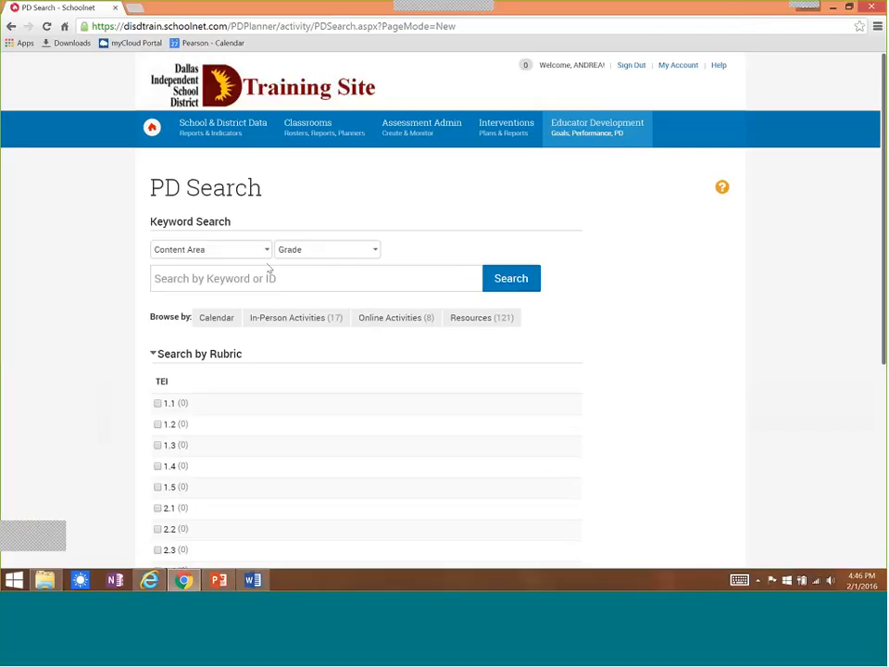
click(261, 277)
text(C)
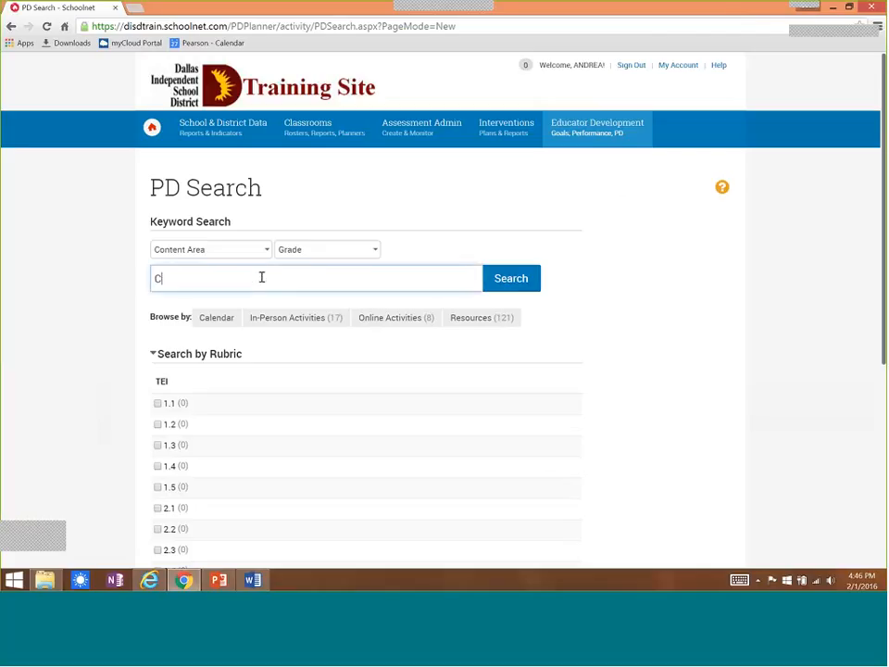
text(lassroom)
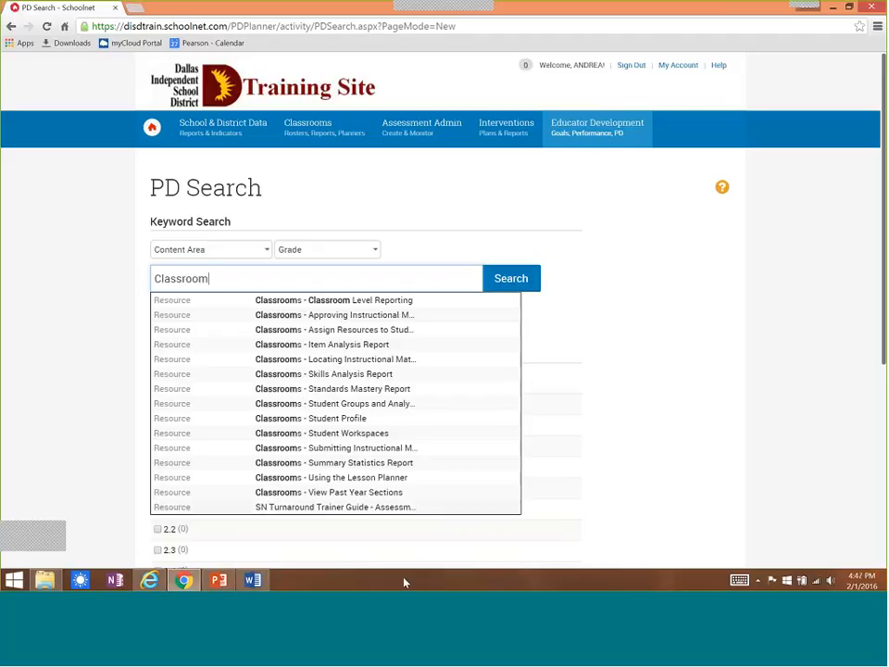
Switch back to the PowerPoint presentation and present the closing Thank You slide as a slide show.
click(218, 579)
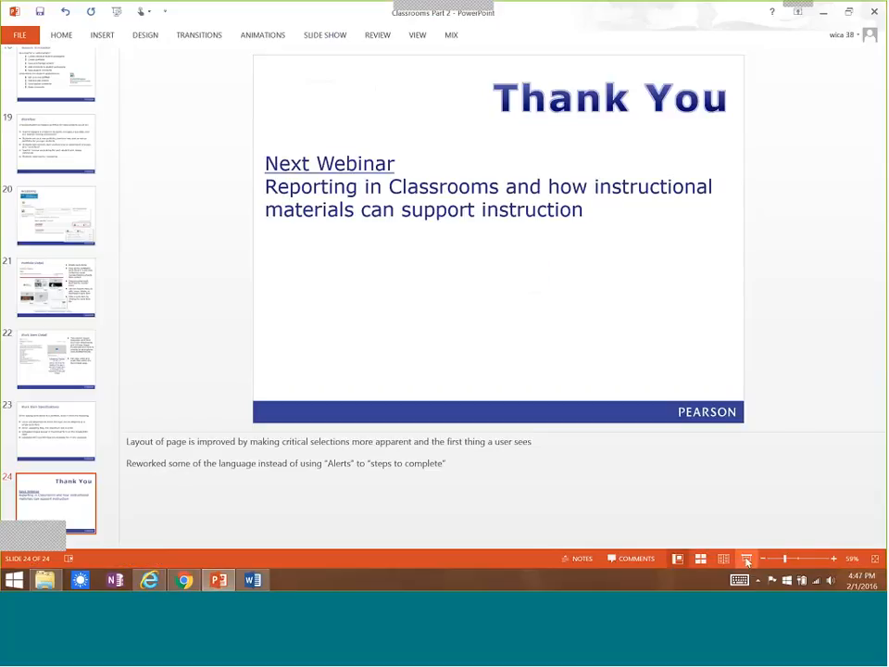
click(746, 560)
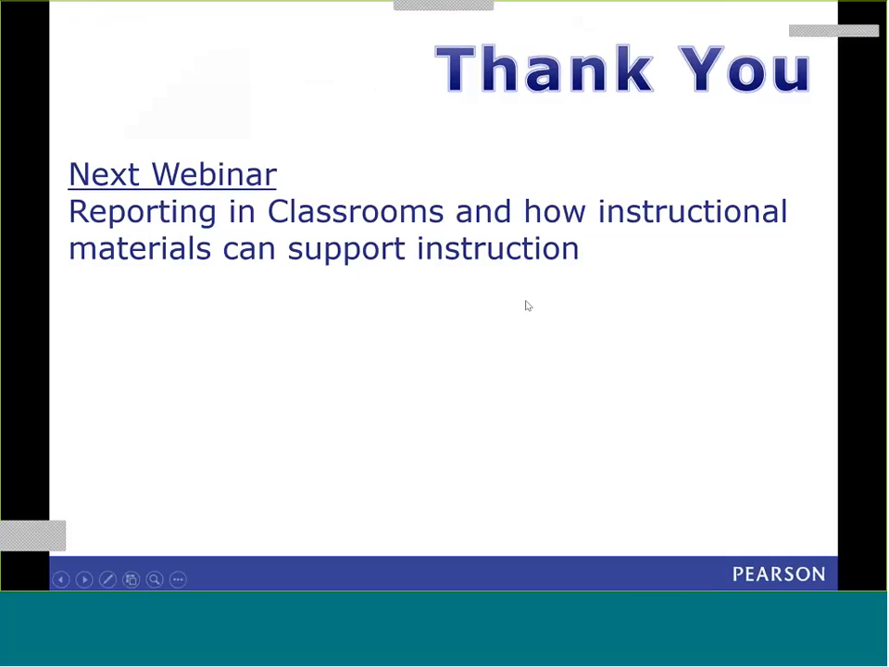